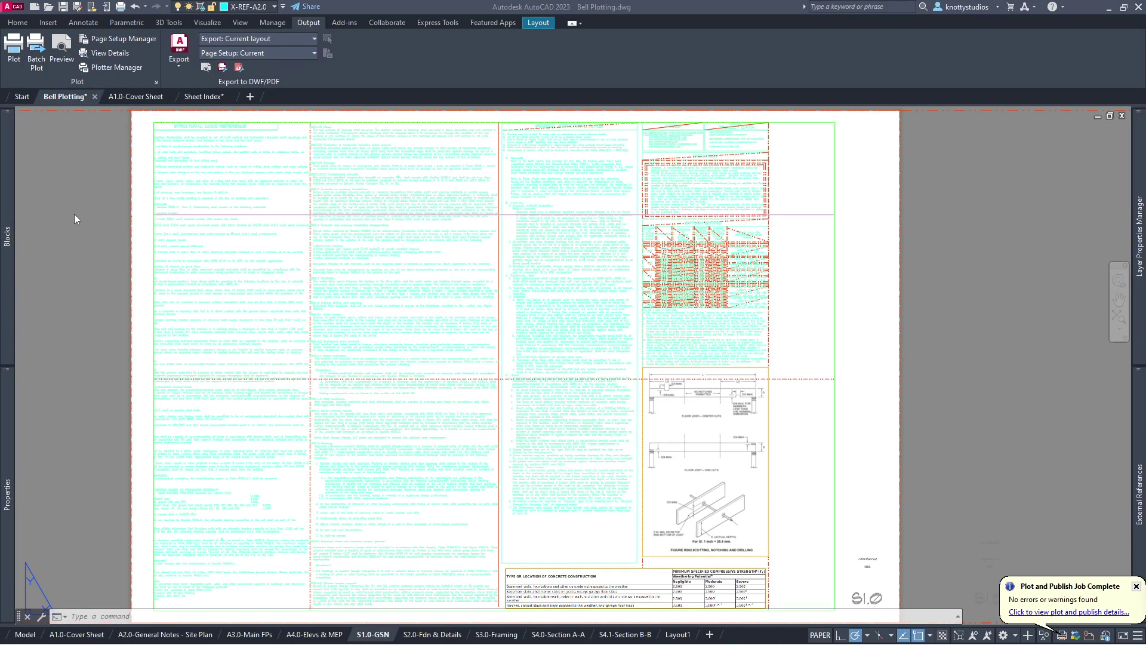
Step: Toggle the sheet viewport, then browse toward A2.0-36x24 Code Notes and cancel opening it
double_click(177, 174)
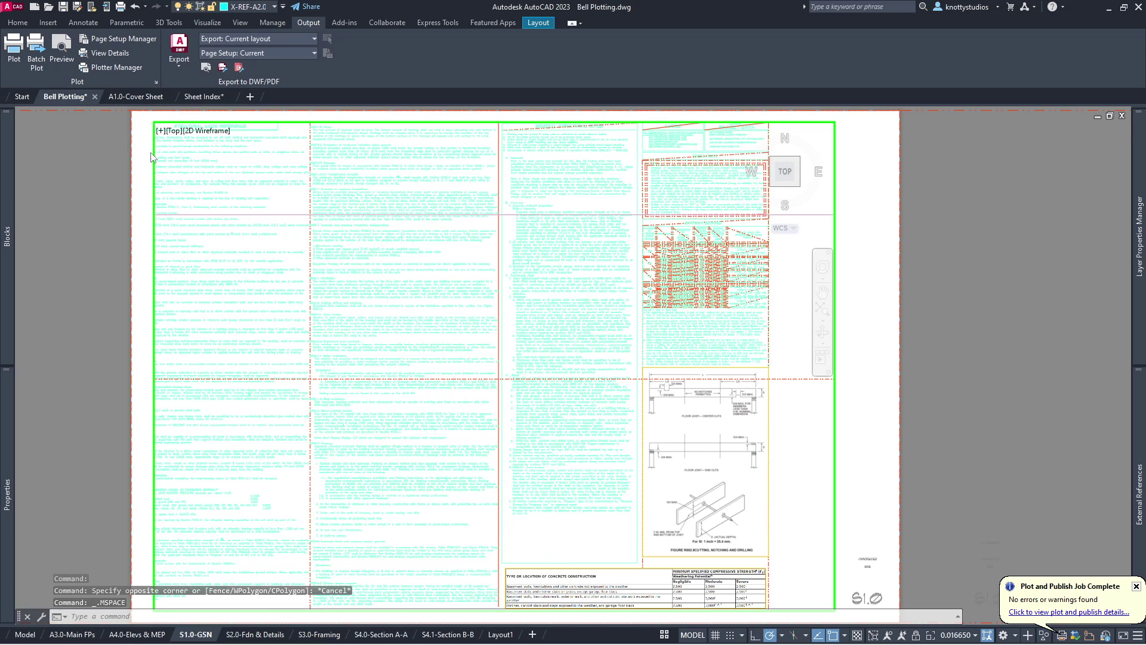
double_click(137, 178)
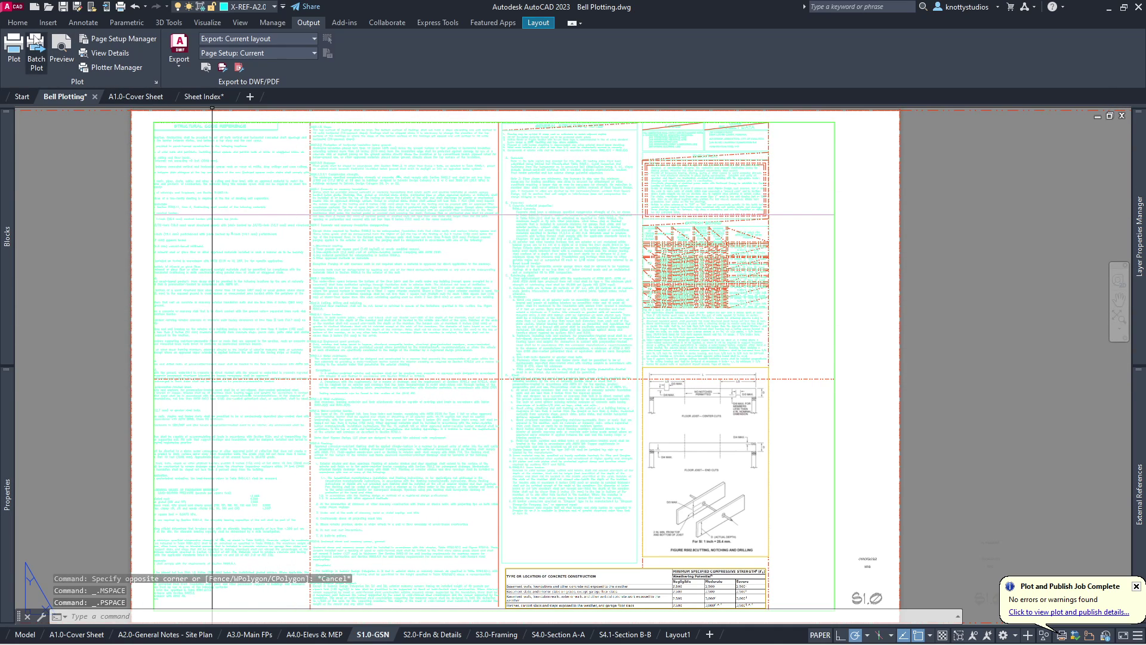
left_click(48, 7)
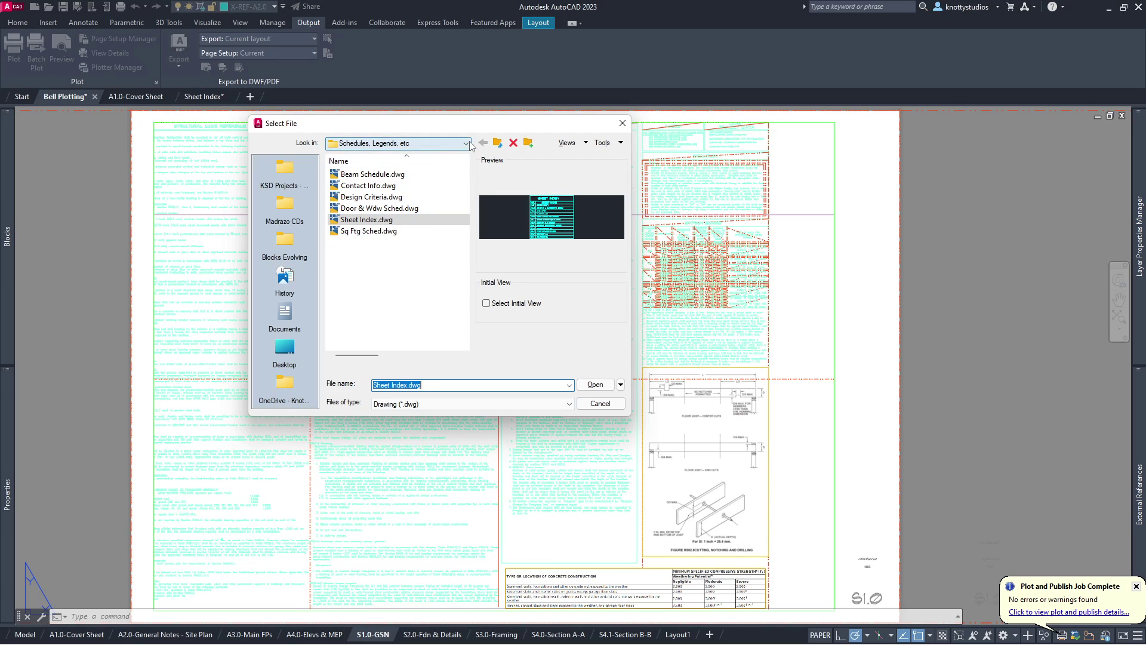
left_click(497, 142)
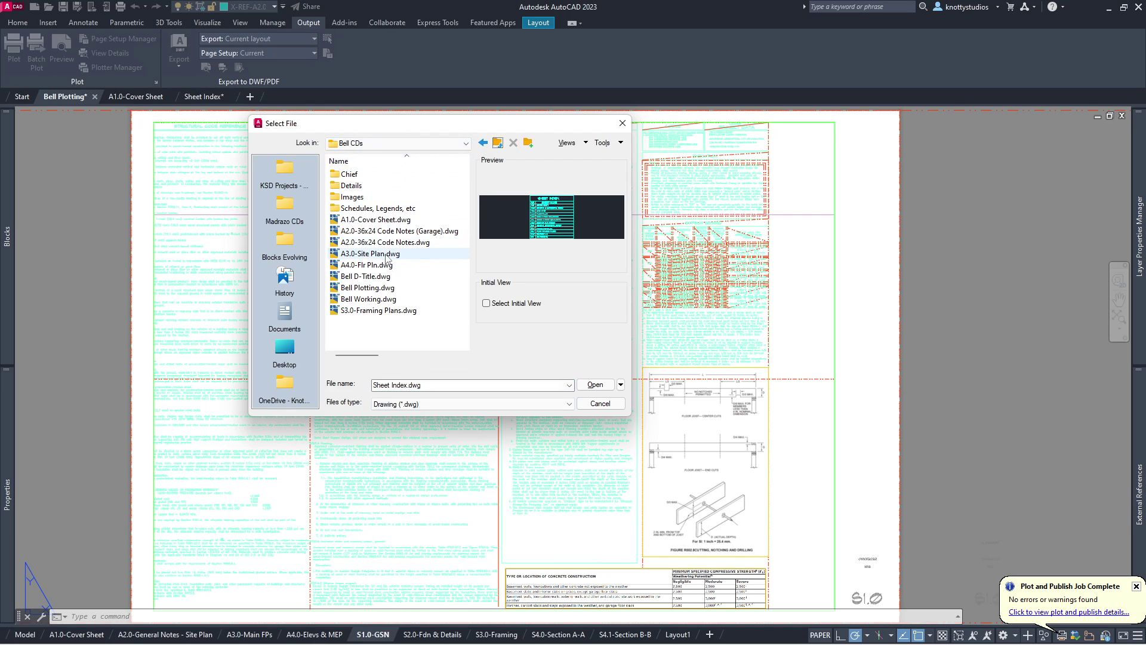
left_click(374, 243)
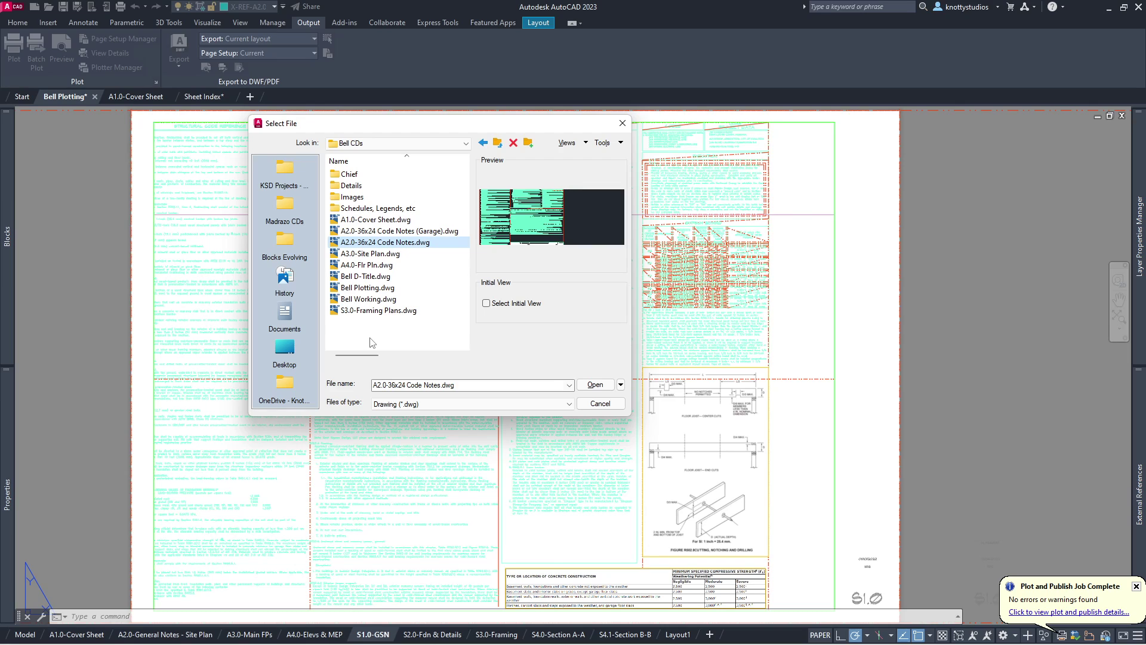
double_click(376, 208)
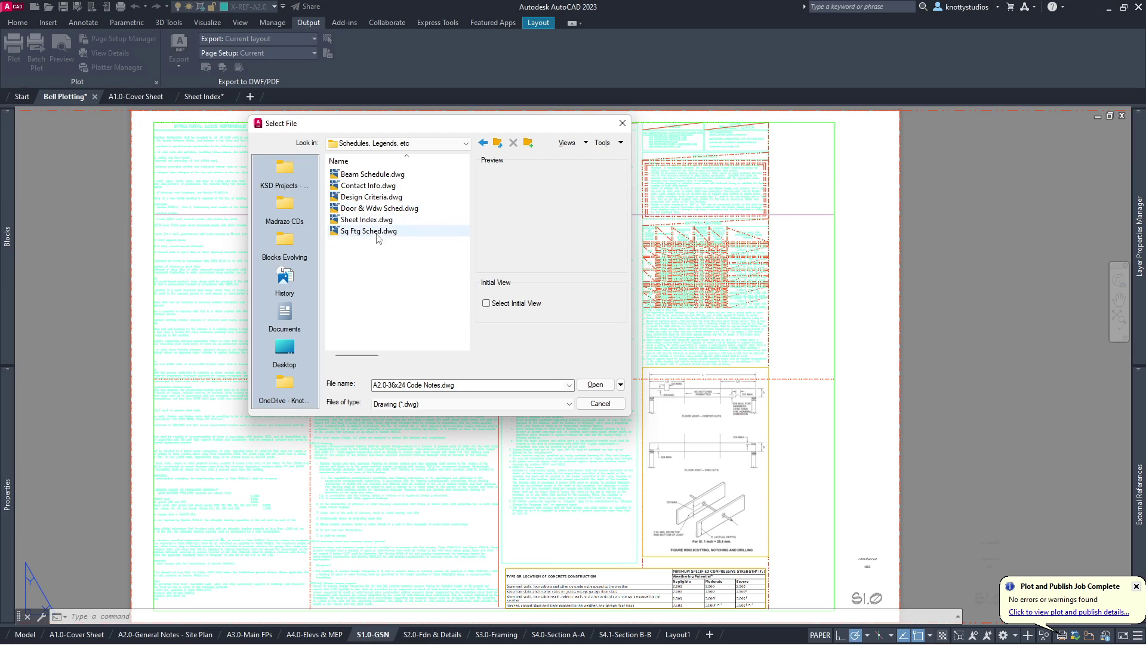
left_click(498, 142)
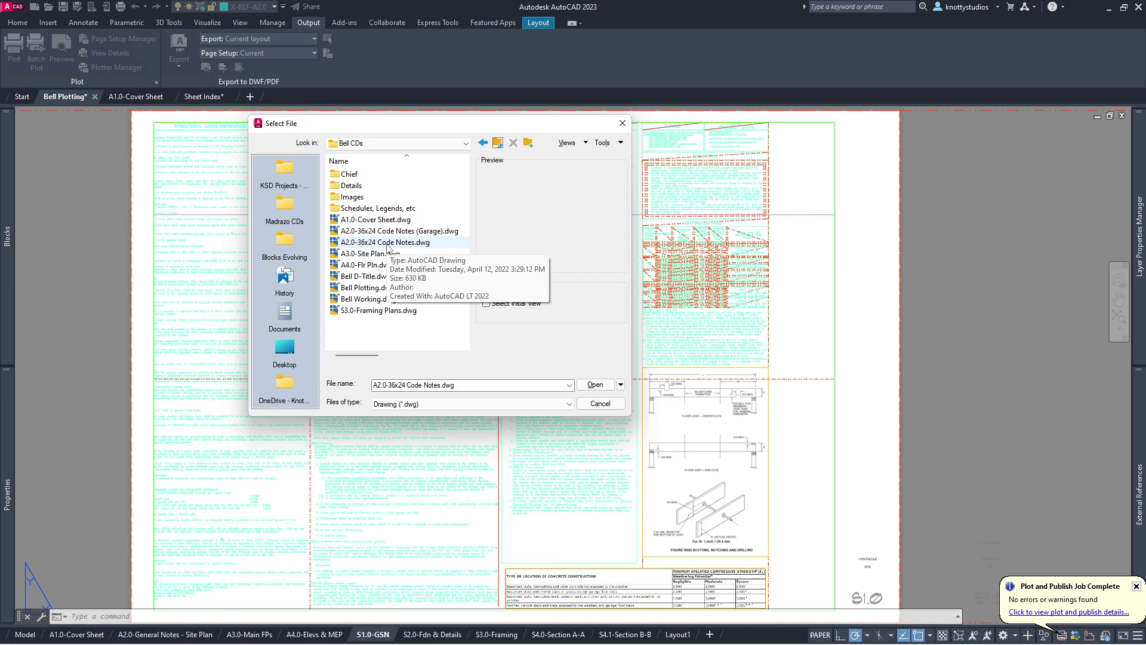
left_click(388, 242)
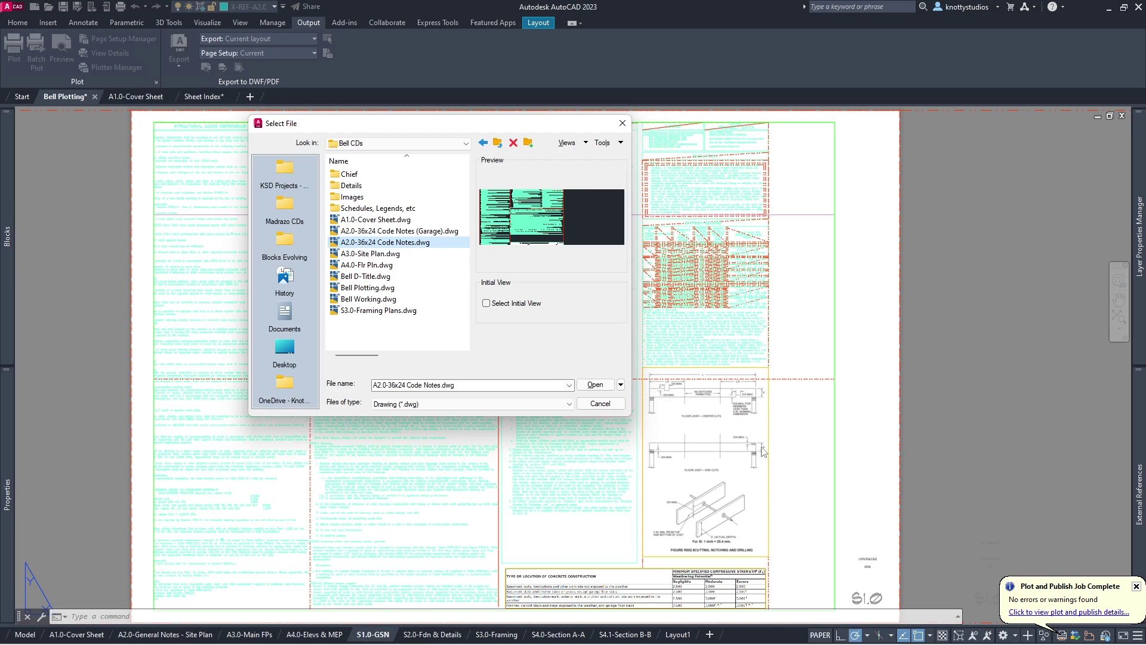
left_click(600, 404)
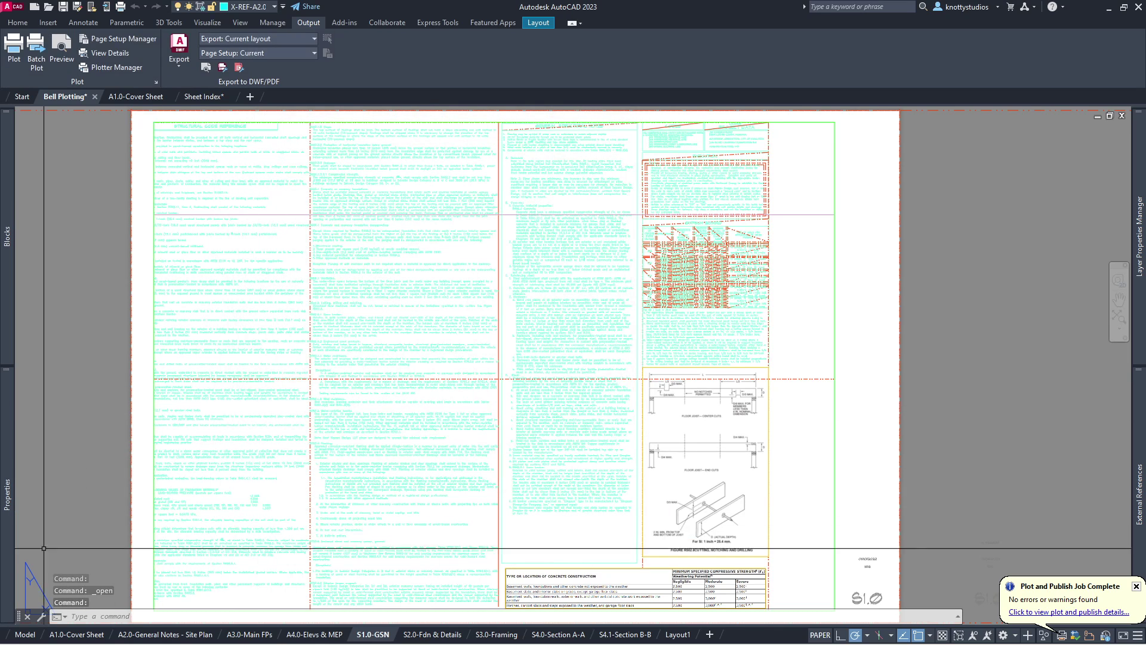
Step: Switch to model space and select the S1.0 structural notes external reference
left_click(25, 635)
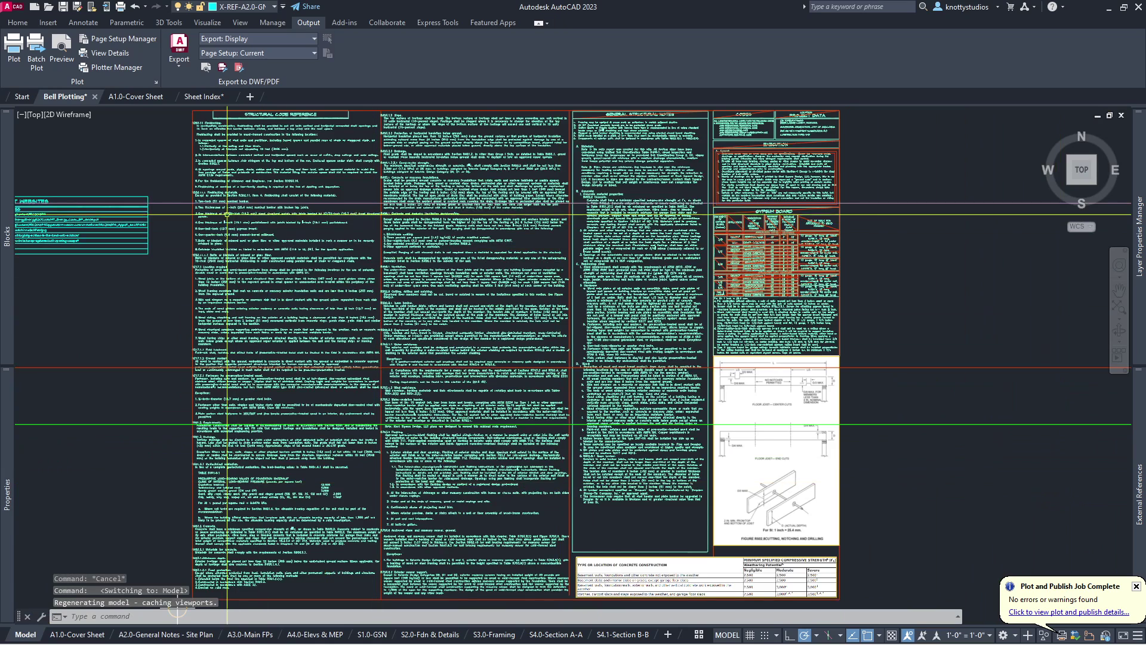
left_click(223, 213)
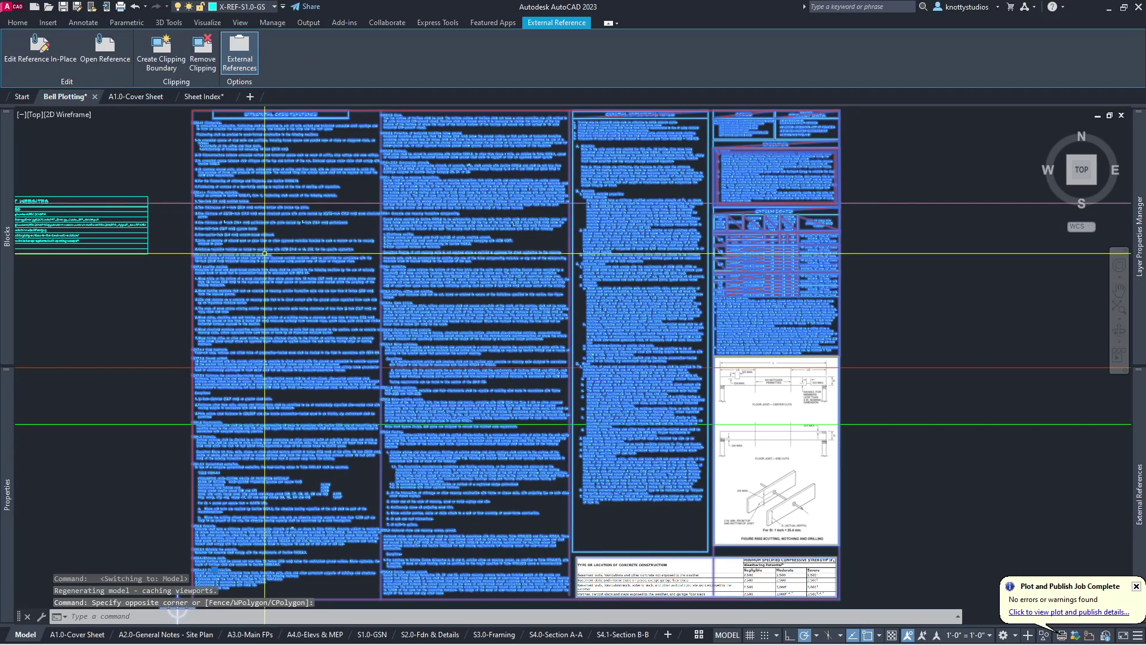
scroll(313, 284, "down", 5)
scroll(313, 284, "up", 2)
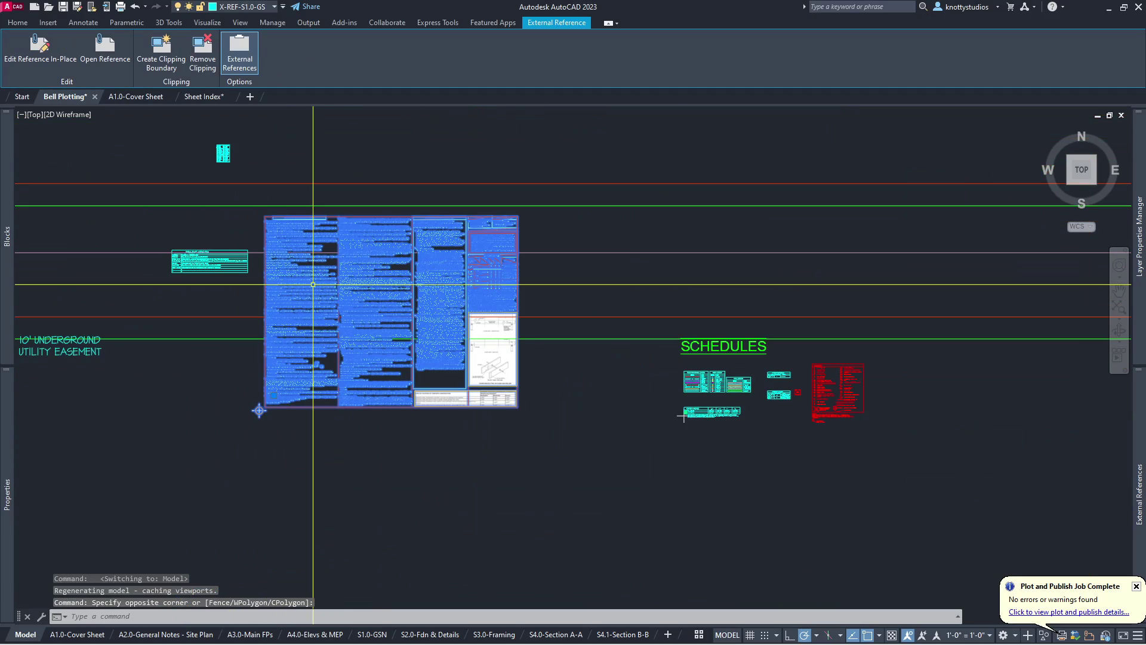
mouse_move(1139, 477)
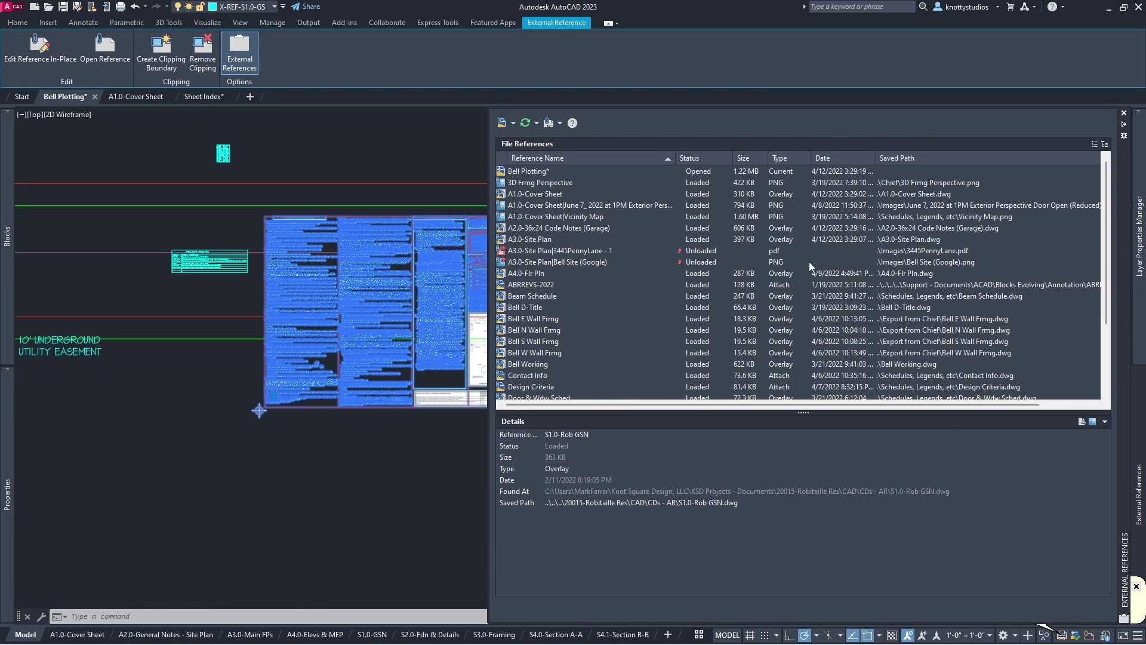
scroll(811, 265, "down", 3)
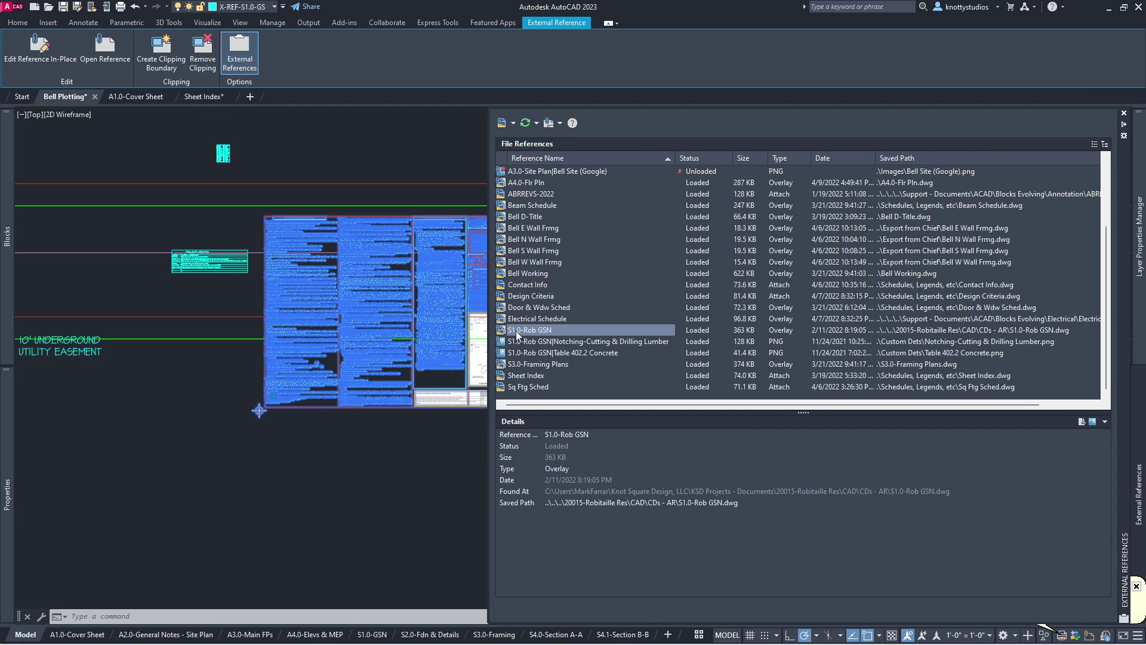
mouse_move(518, 337)
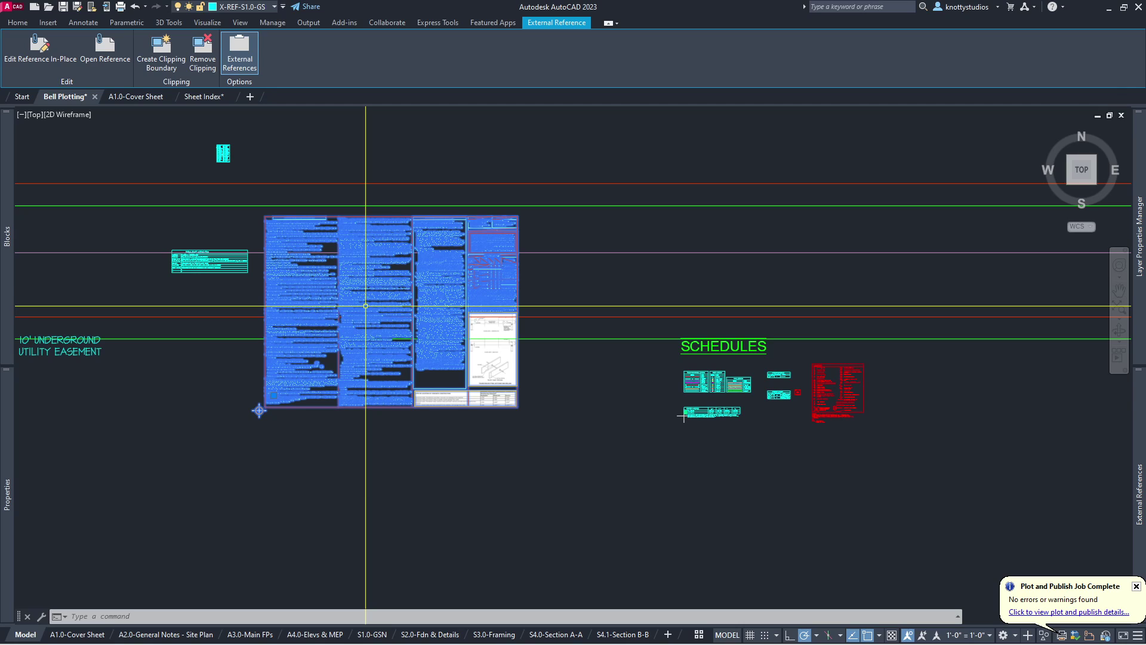
mouse_move(1129, 505)
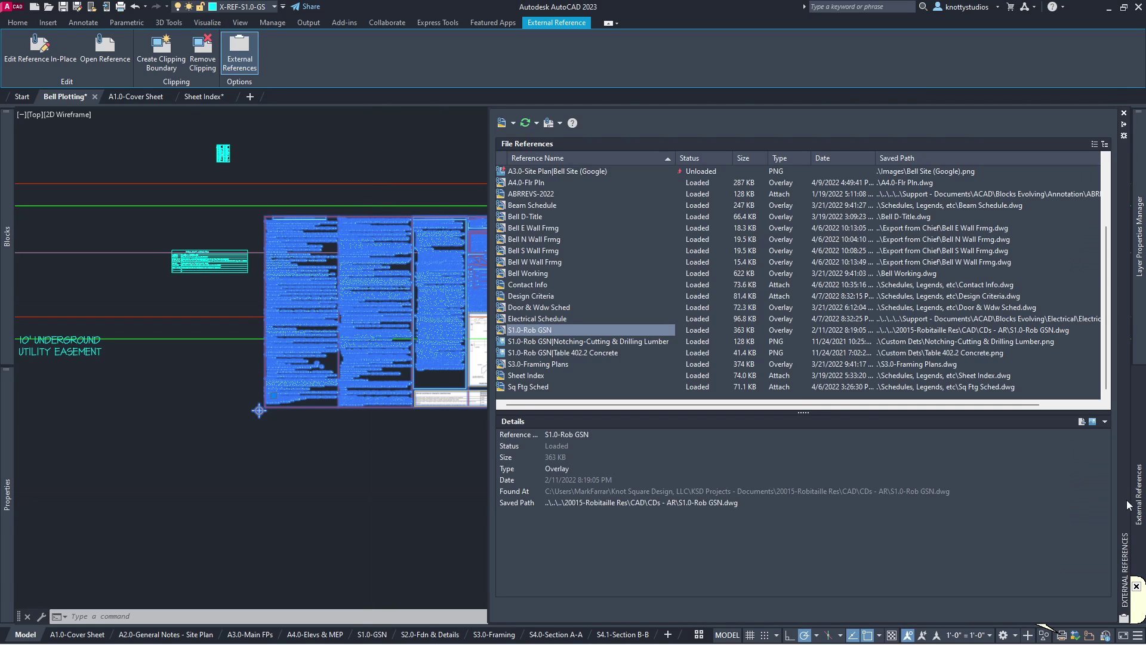
mouse_move(1137, 442)
Step: Bring up the S1.0-Rob GSN reference options, then dismiss them and deselect the reference
right_click(520, 332)
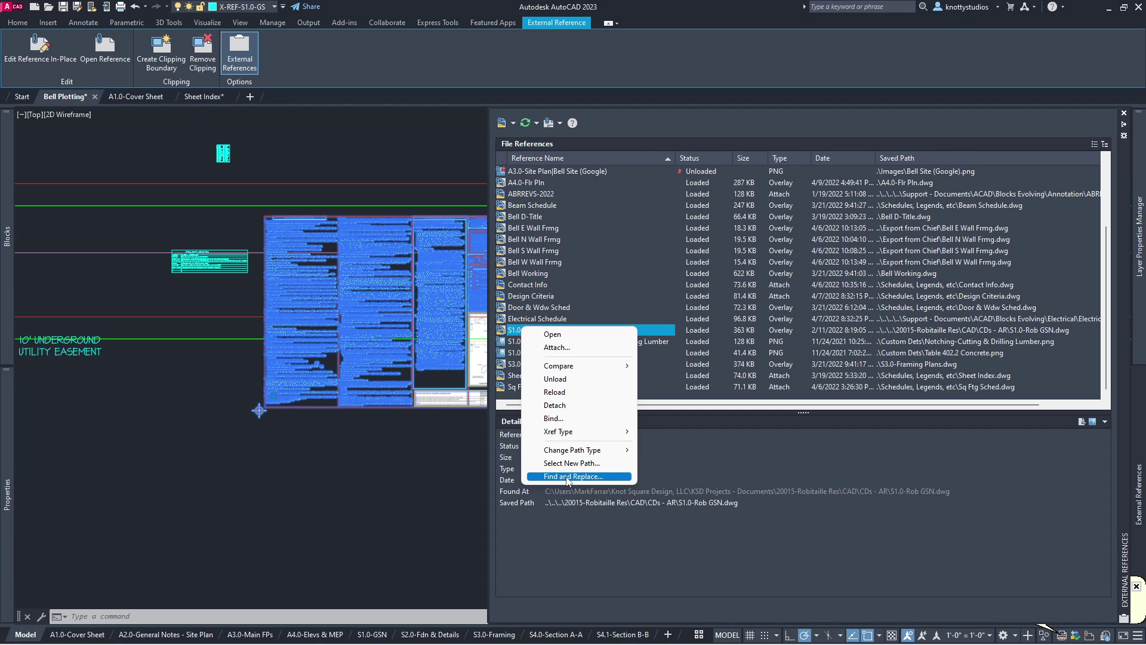
left_click(358, 512)
left_click(380, 504)
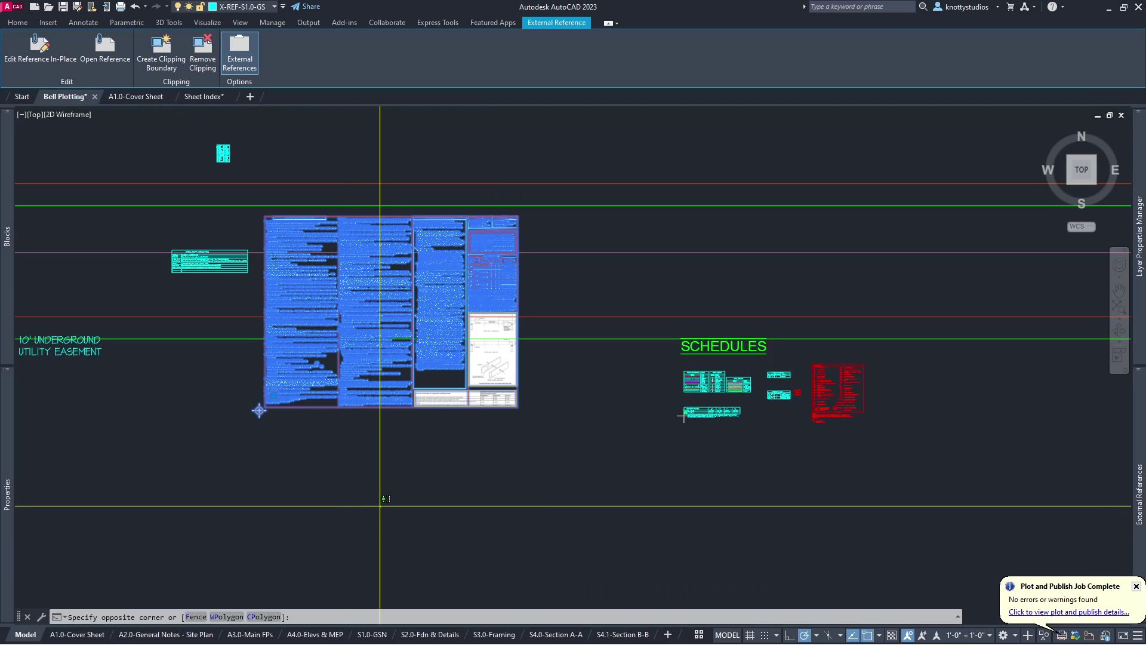
key("Escape")
key("Escape")
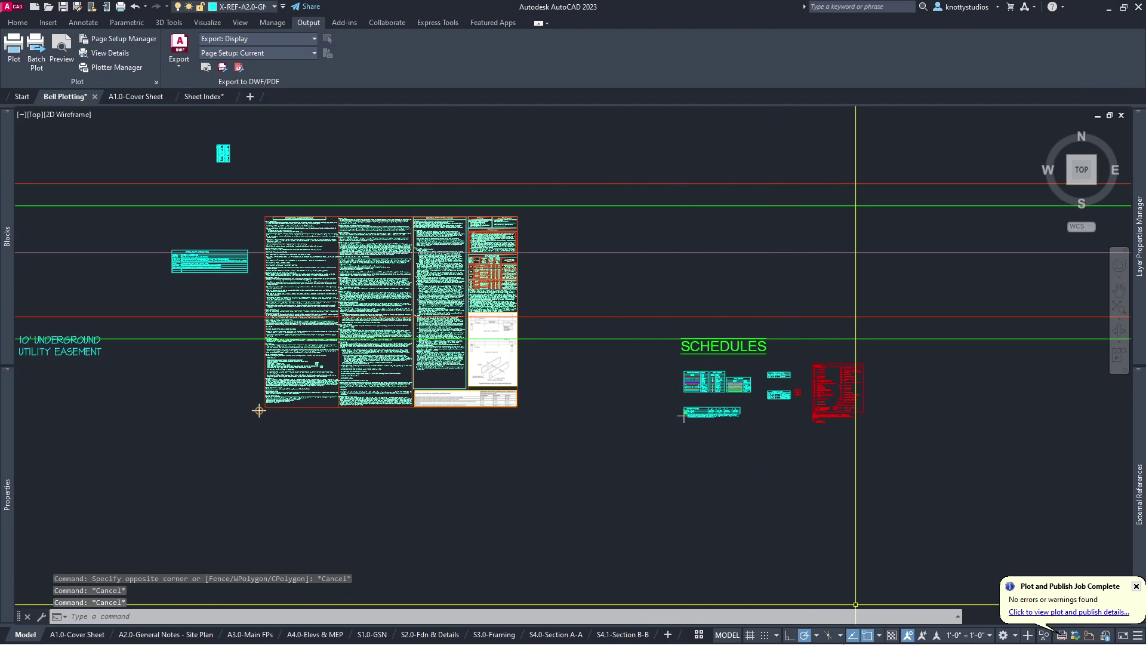
Step: In File Explorer, copy S1.0-Rob GSN.dwg from 20015-Robitaille Res > CAD > CDs - AR
left_click(429, 633)
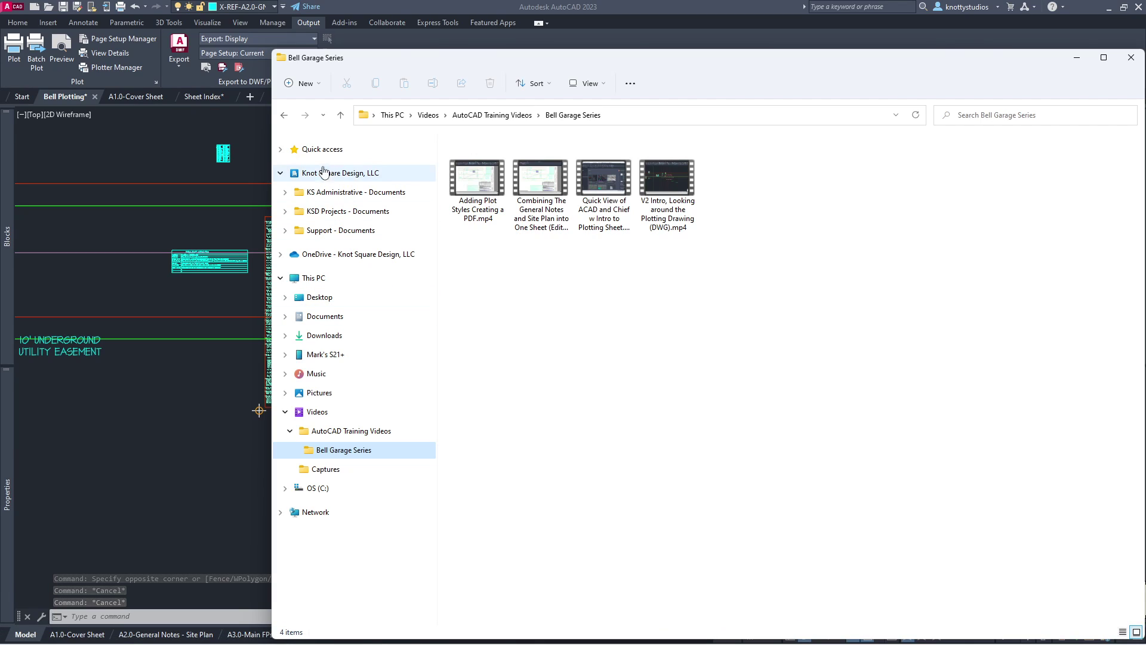
left_click(286, 212)
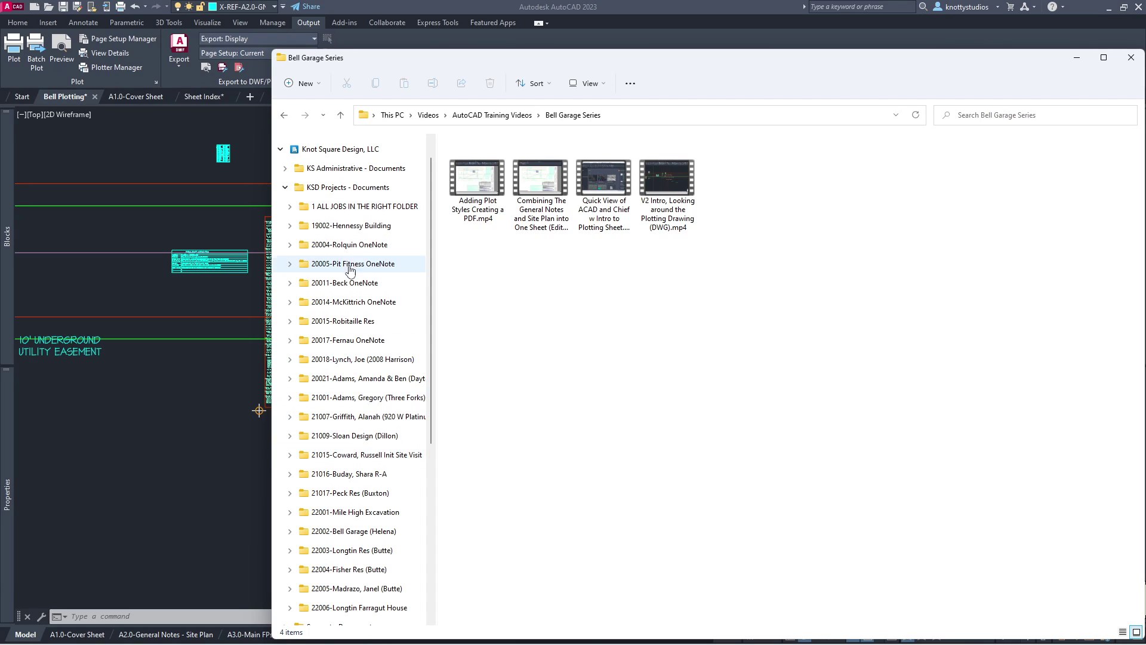
left_click(290, 323)
left_click(295, 340)
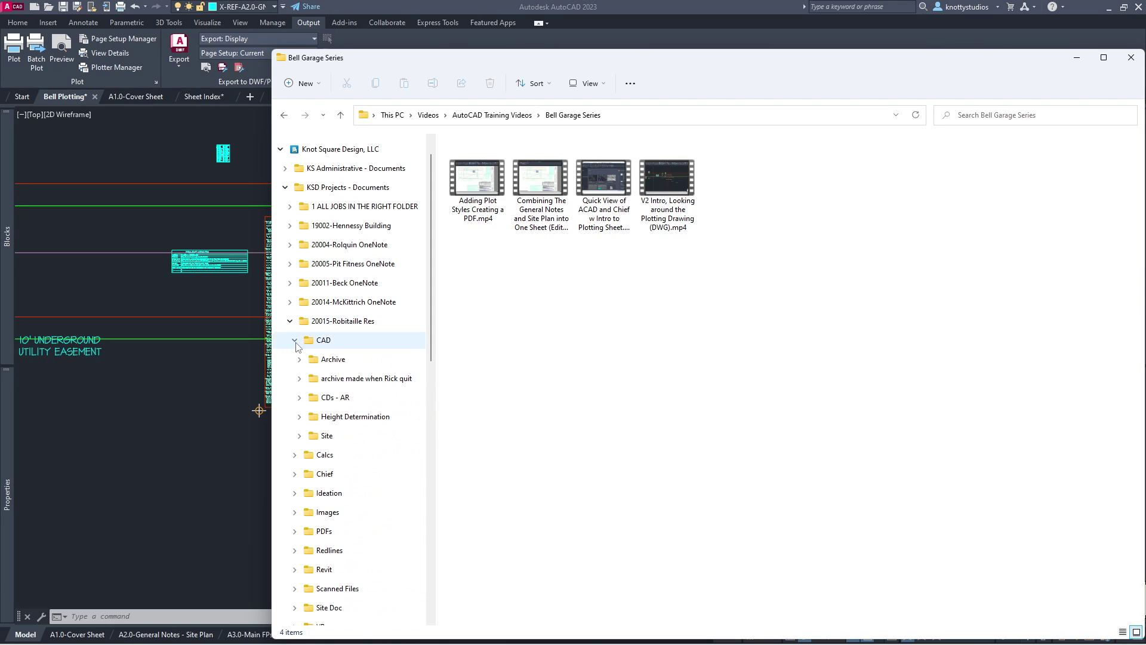
left_click(299, 398)
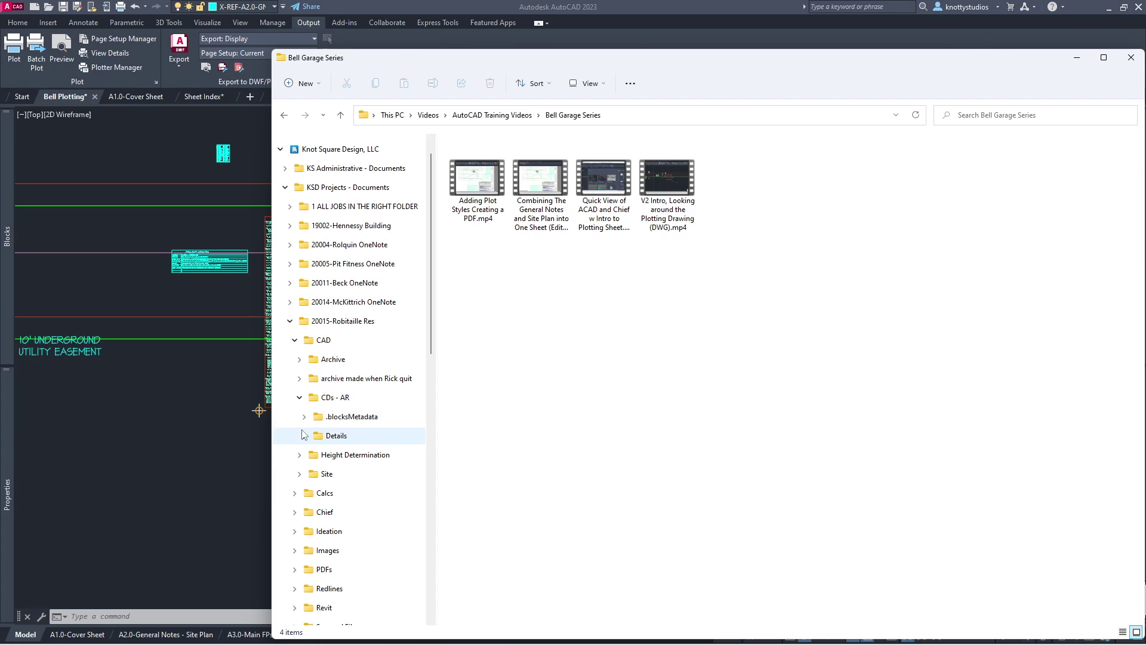
left_click(329, 402)
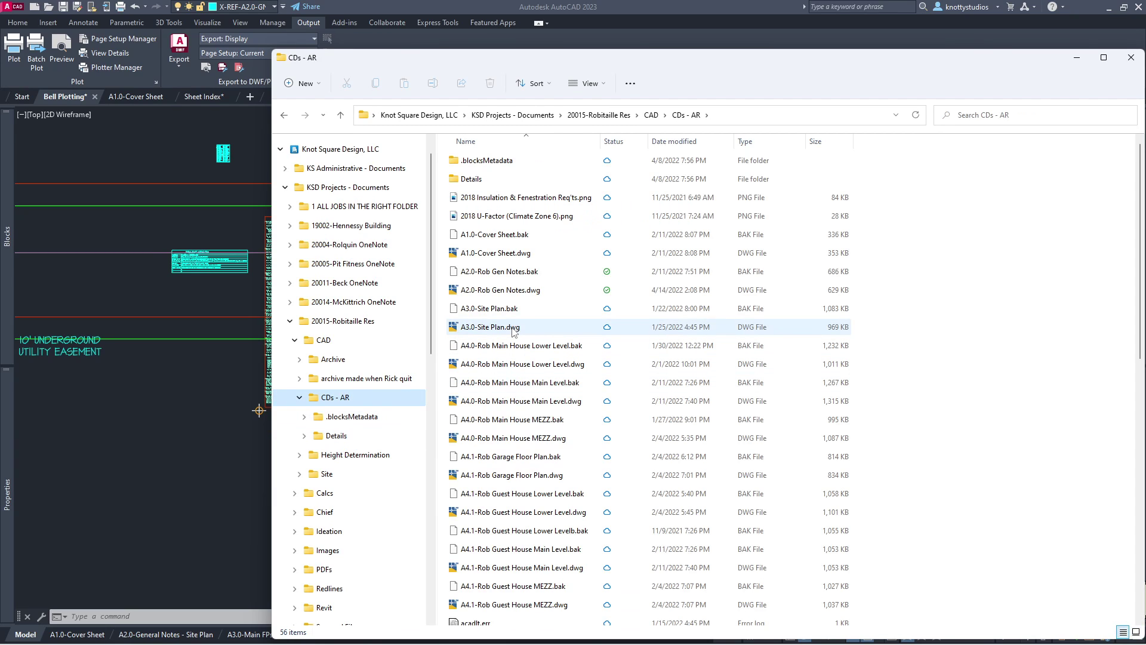
scroll(502, 543, "down", 6)
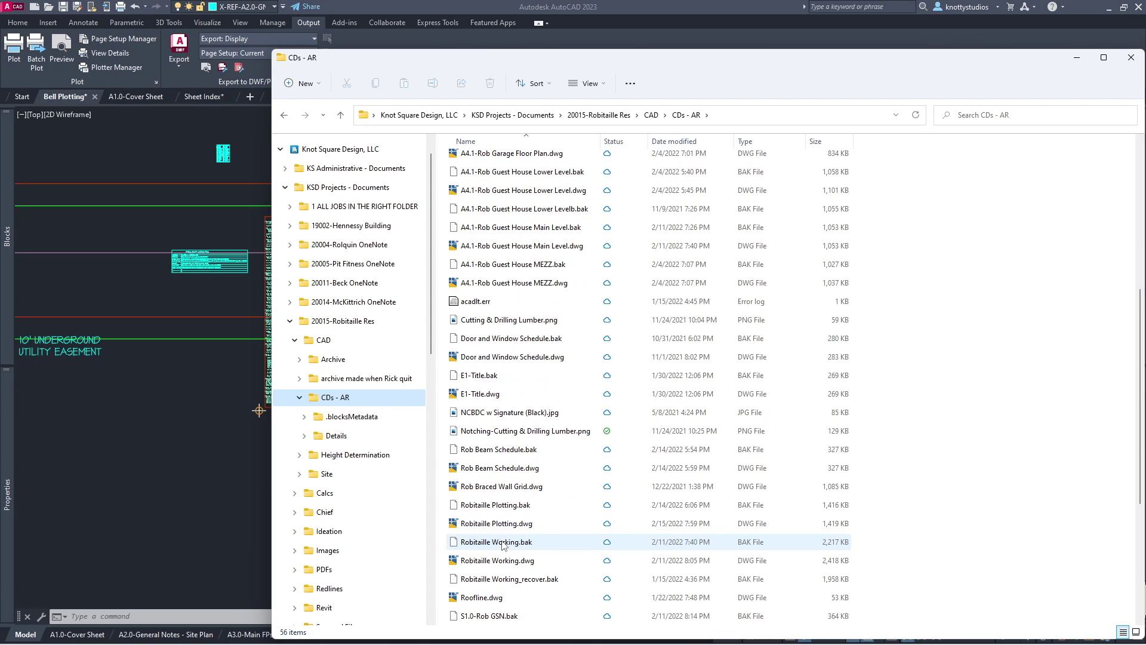
scroll(502, 543, "down", 4)
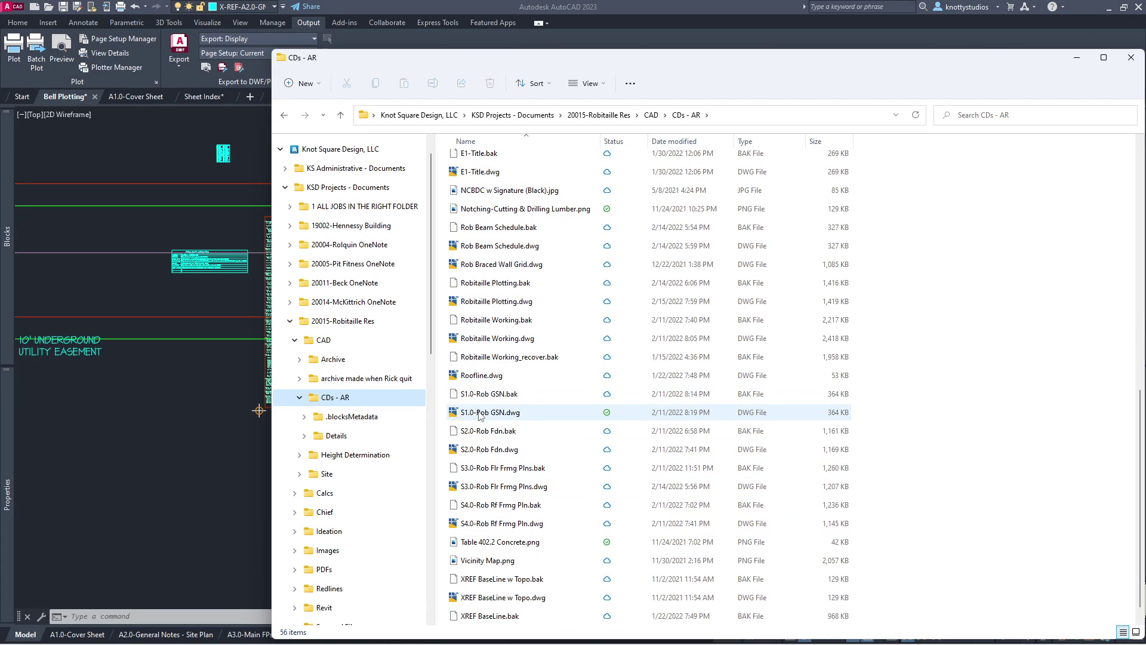
left_click(481, 415)
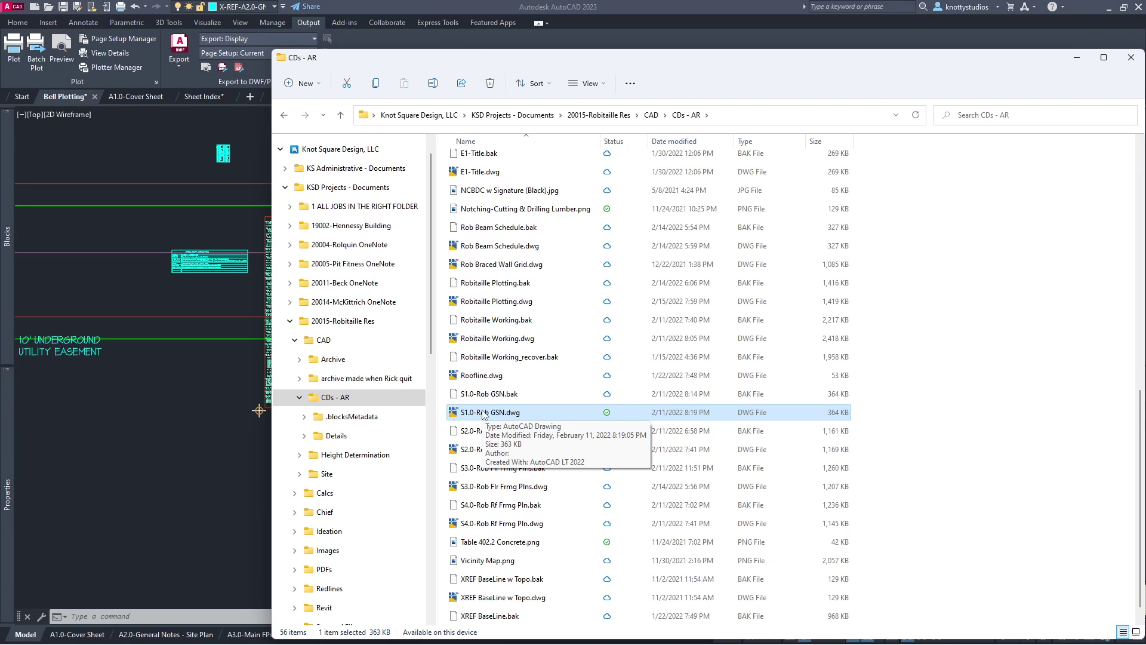
right_click(483, 414)
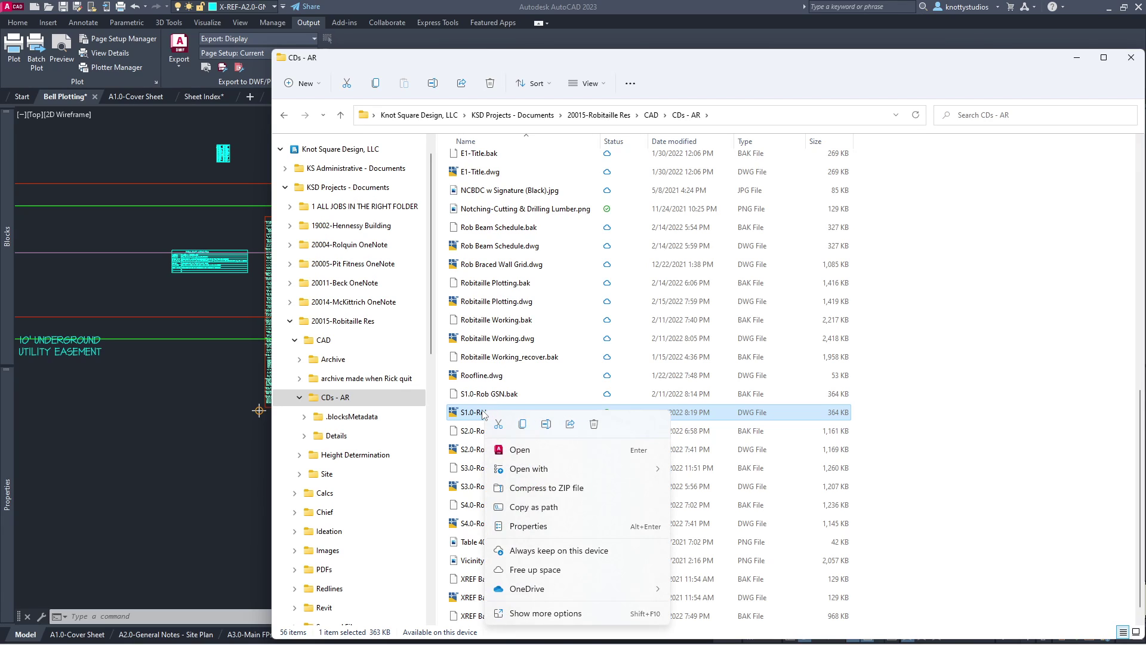
left_click(521, 423)
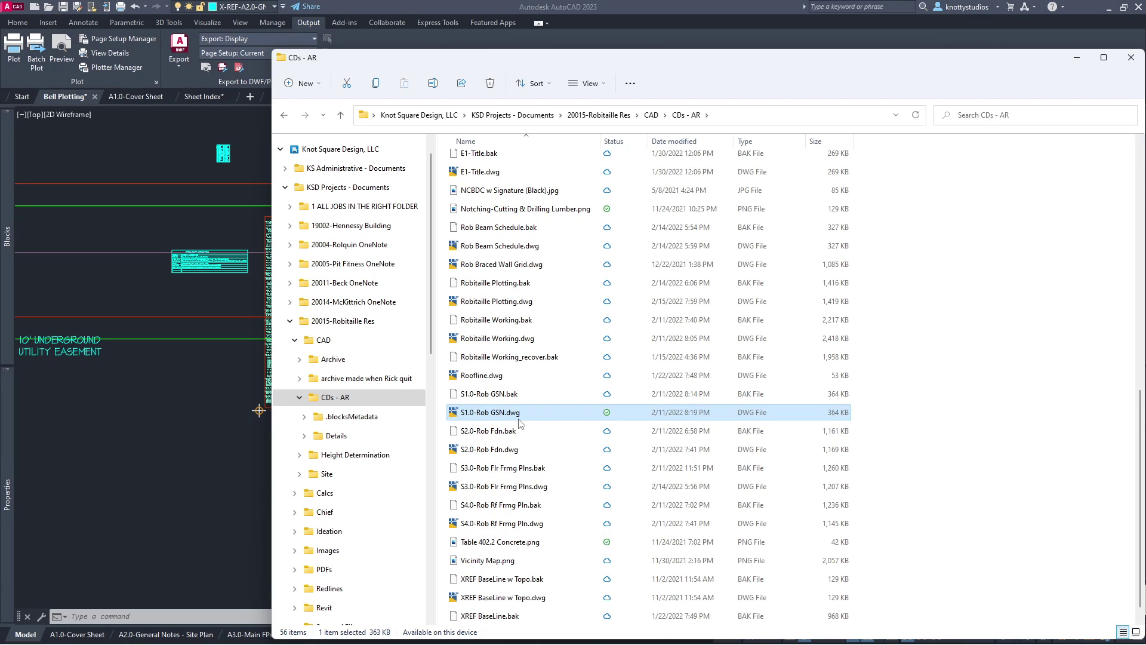
left_click(291, 322)
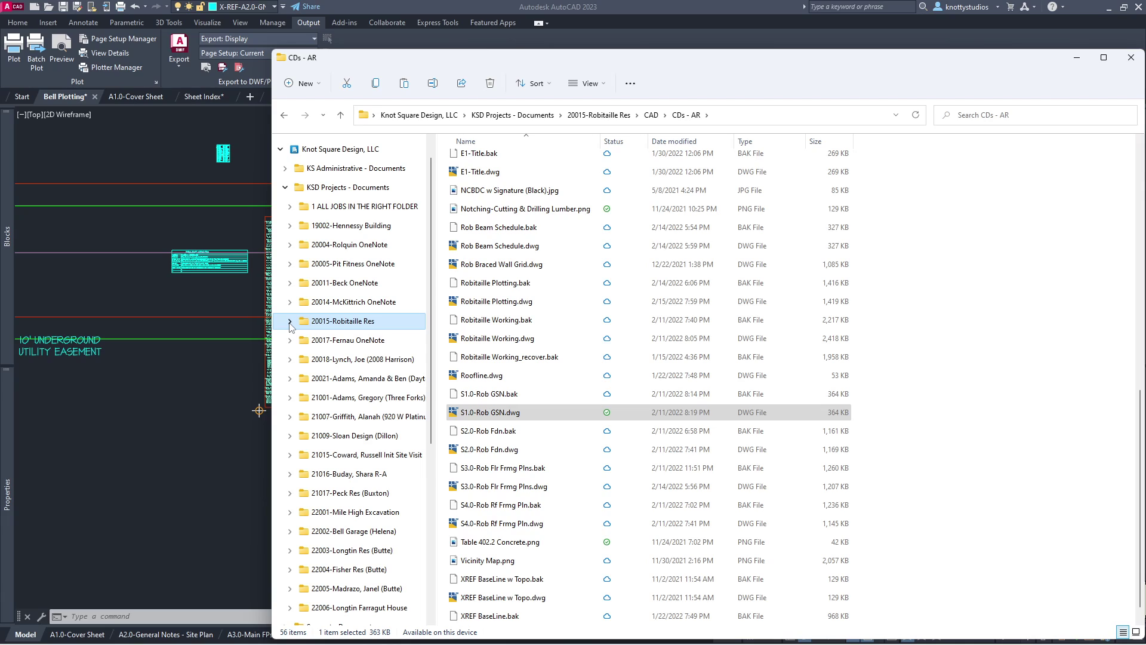
left_click(290, 532)
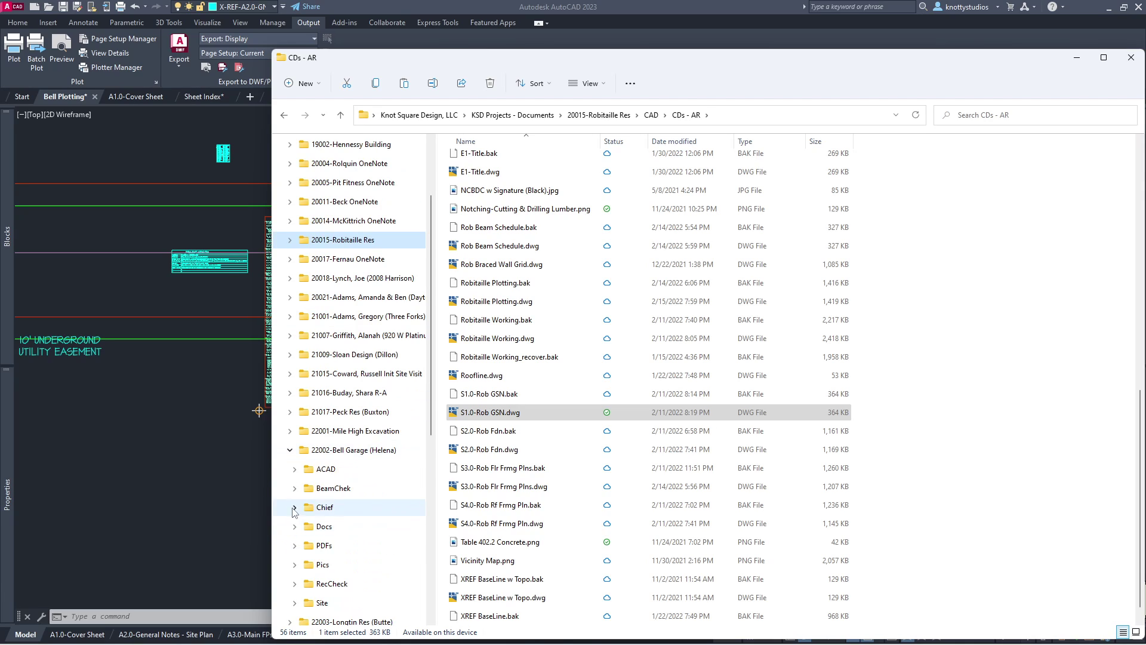
left_click(295, 469)
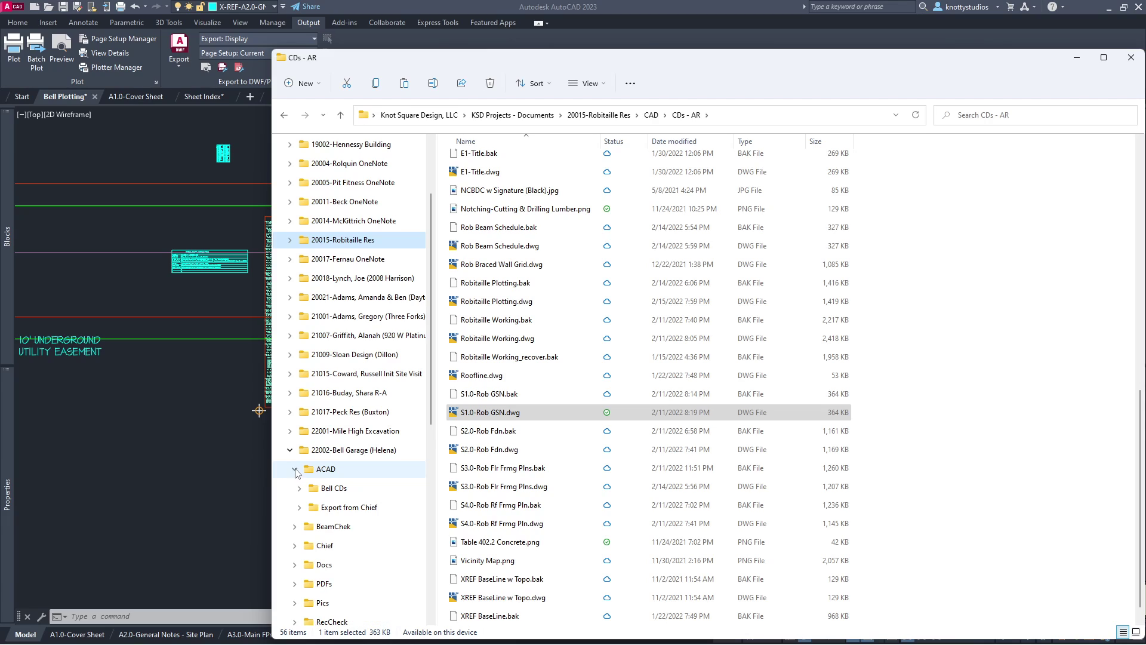
left_click(332, 488)
Step: Paste the copied S1.0-Rob GSN.dwg into the Bell CDs folder
right_click(490, 593)
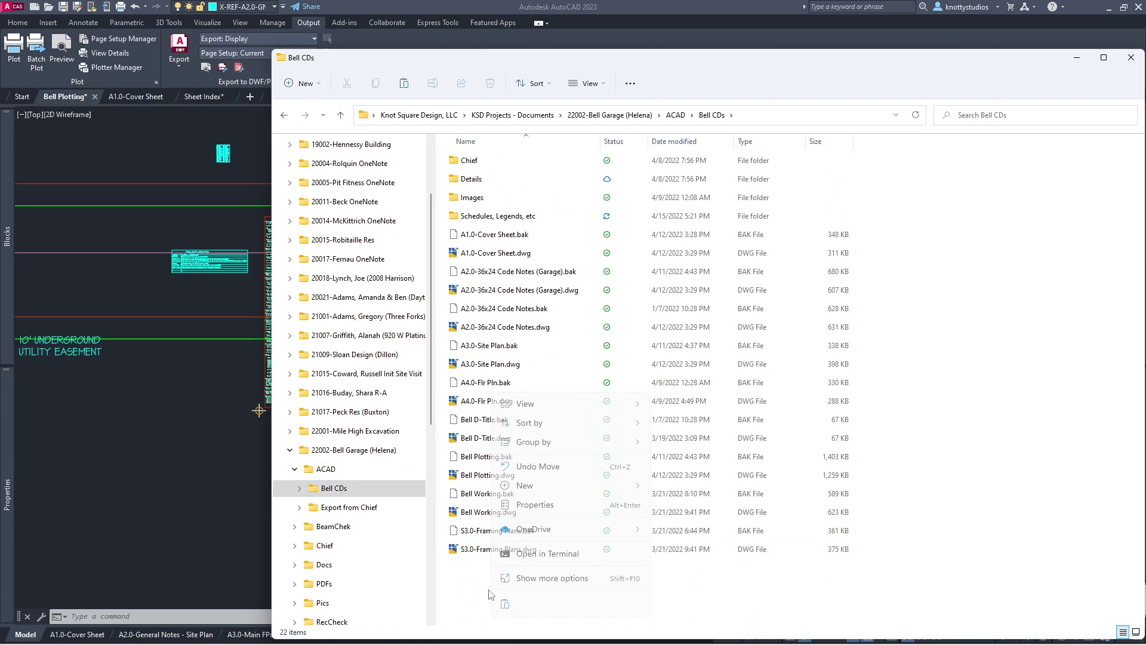
mouse_move(557, 449)
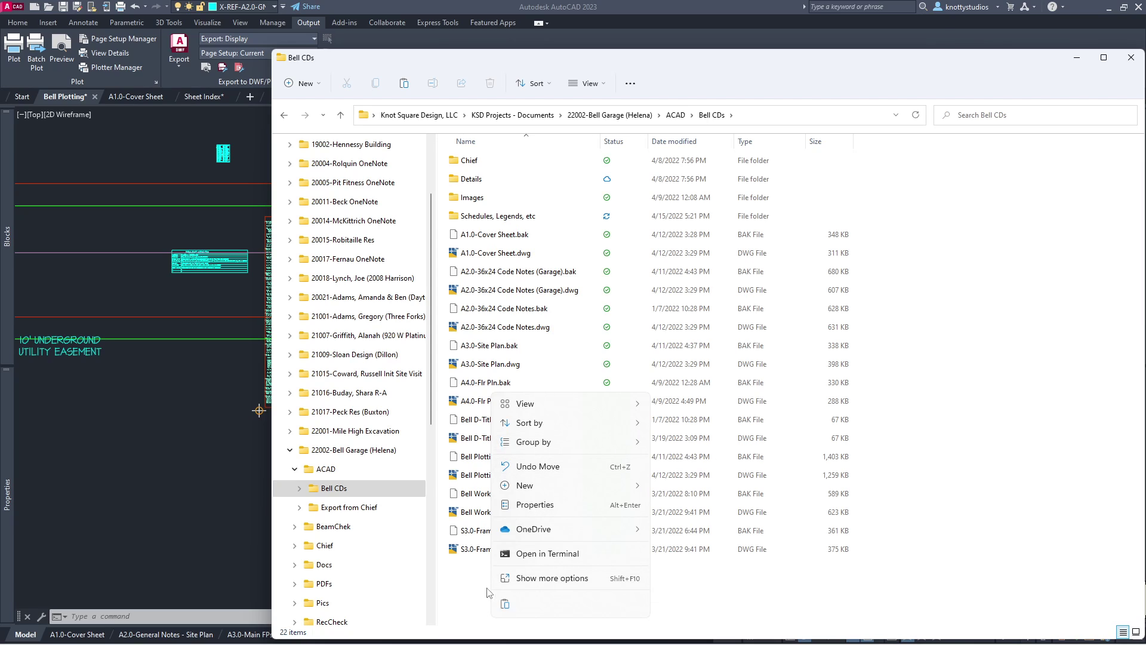
left_click(505, 603)
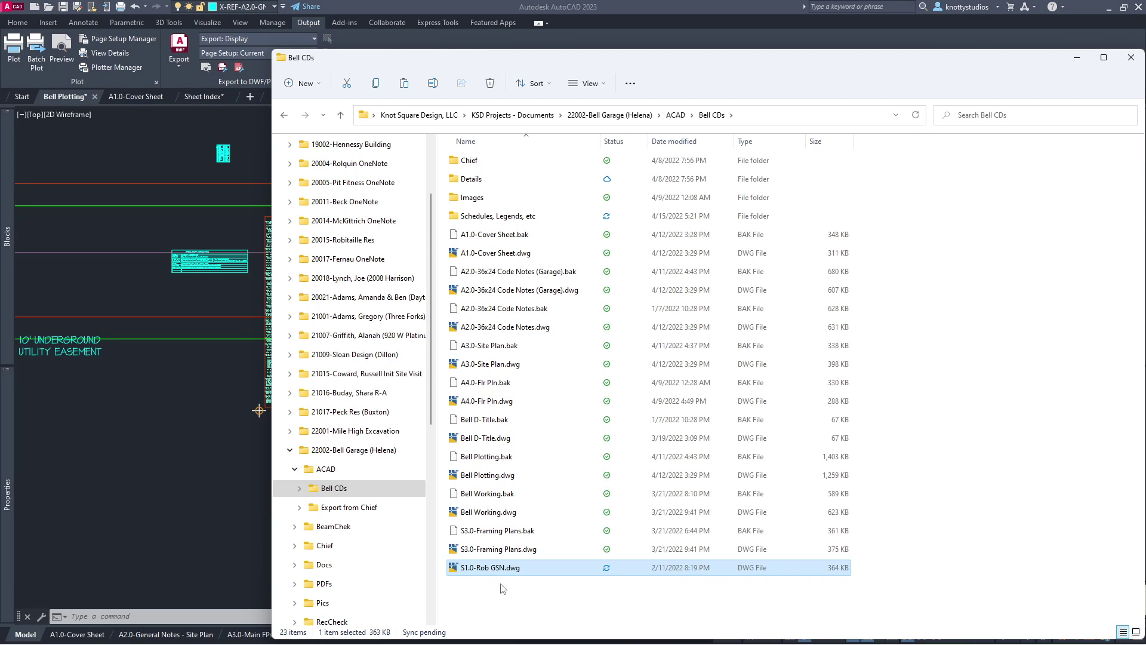
Step: Rename the pasted drawing to S1.0-Bell GSN.dwg, replacing Rob with Bell
right_click(481, 568)
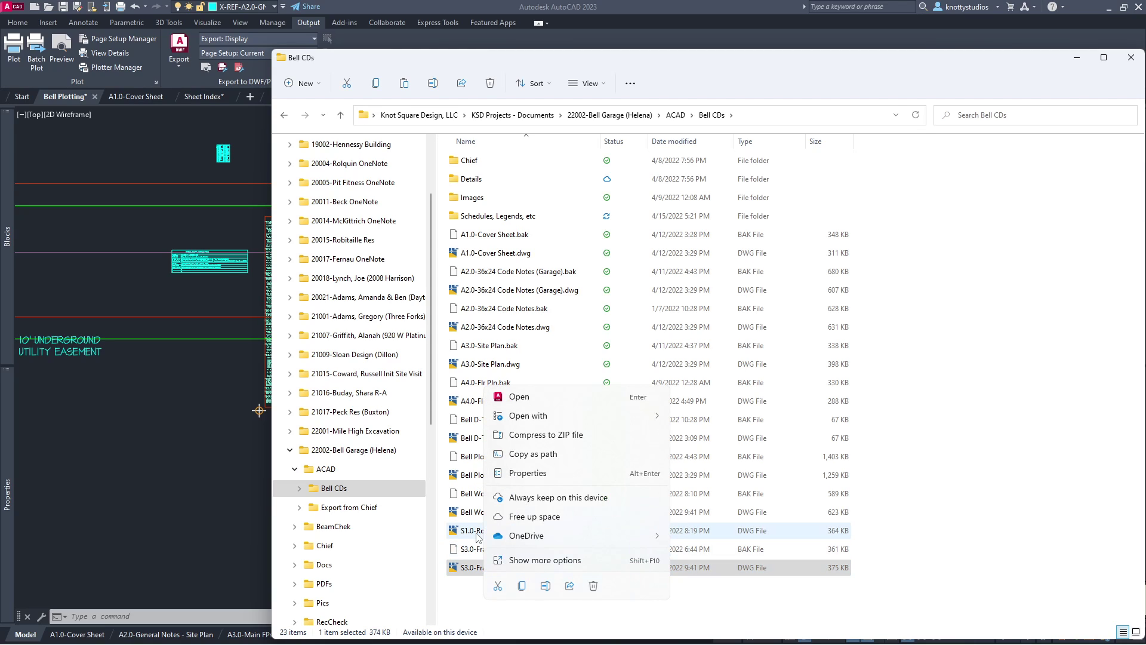
left_click(478, 533)
left_click(477, 533)
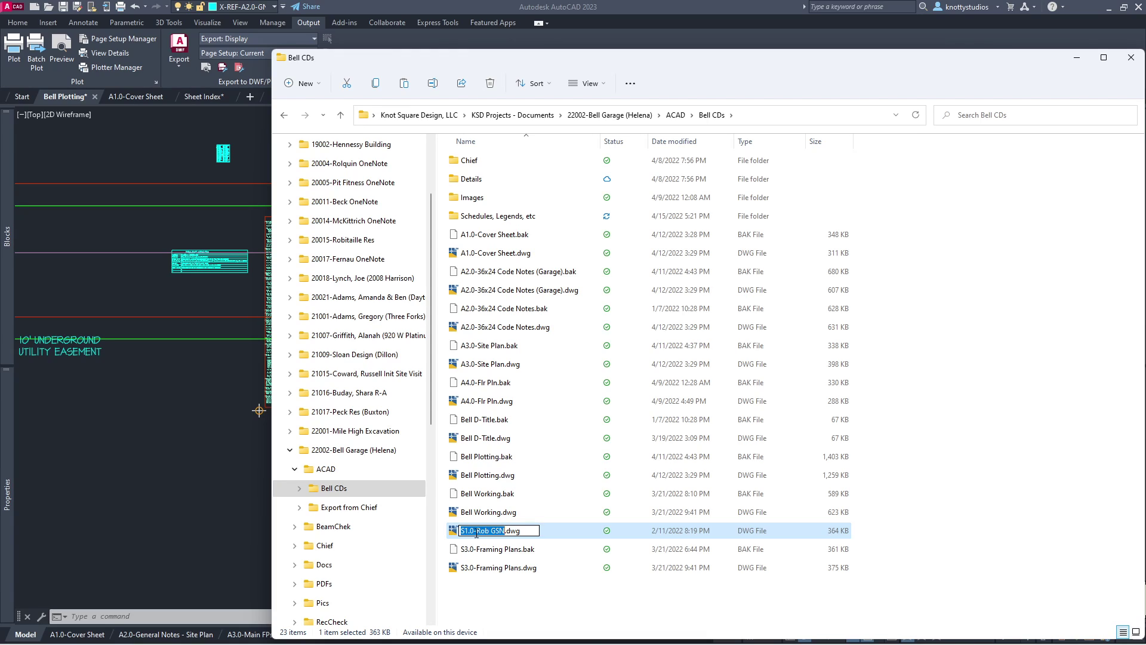
left_click(476, 532)
mouse_move(530, 643)
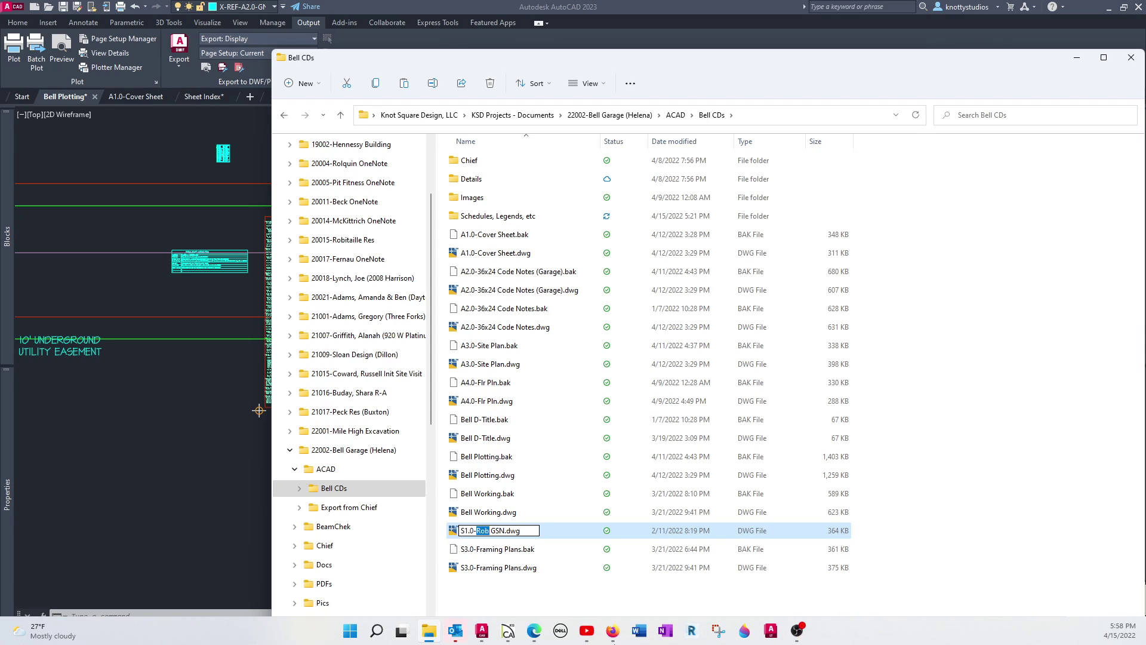
type("Bell")
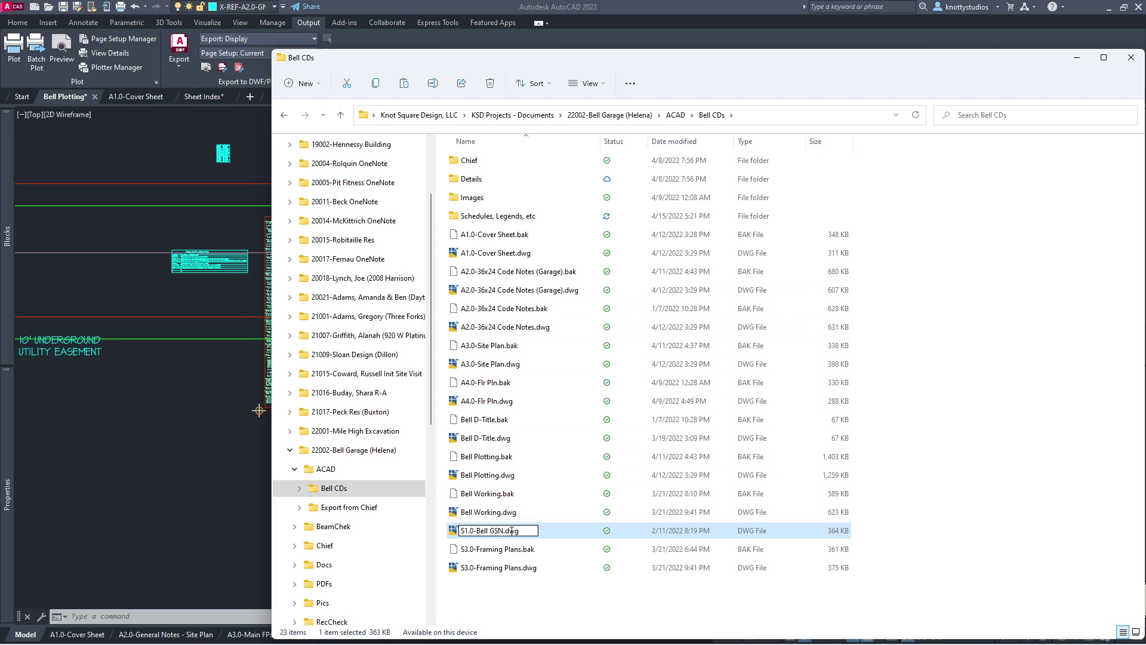
left_click(454, 532)
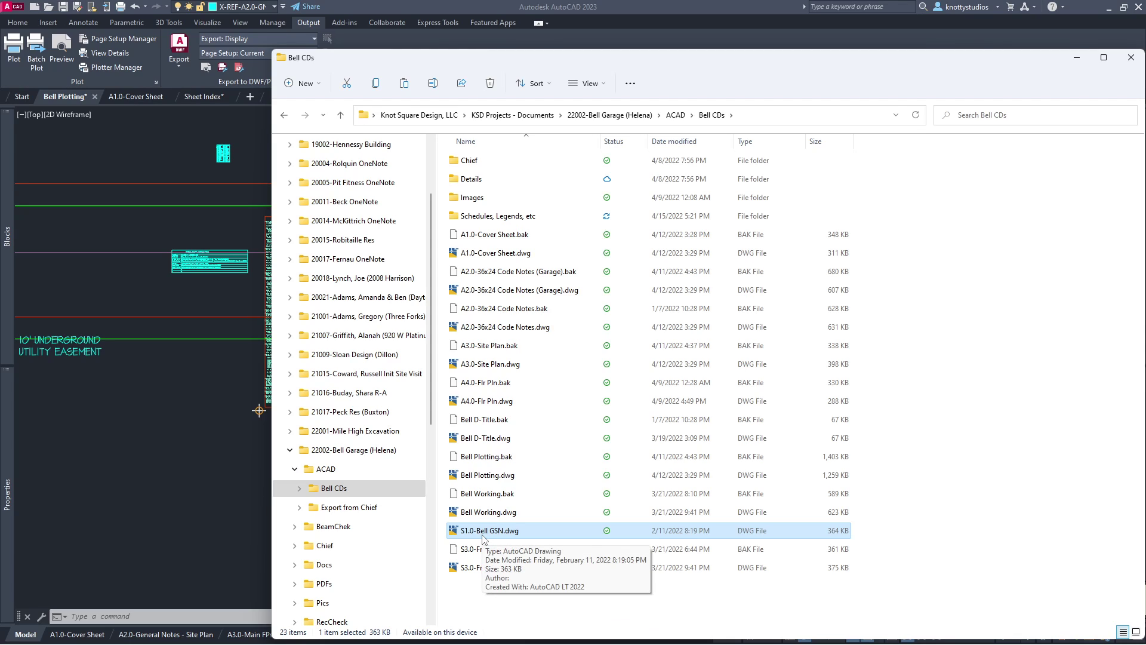
Step: Open S1.0-Bell GSN.dwg, list its missing image references, then return to the Bell CDs window
double_click(483, 532)
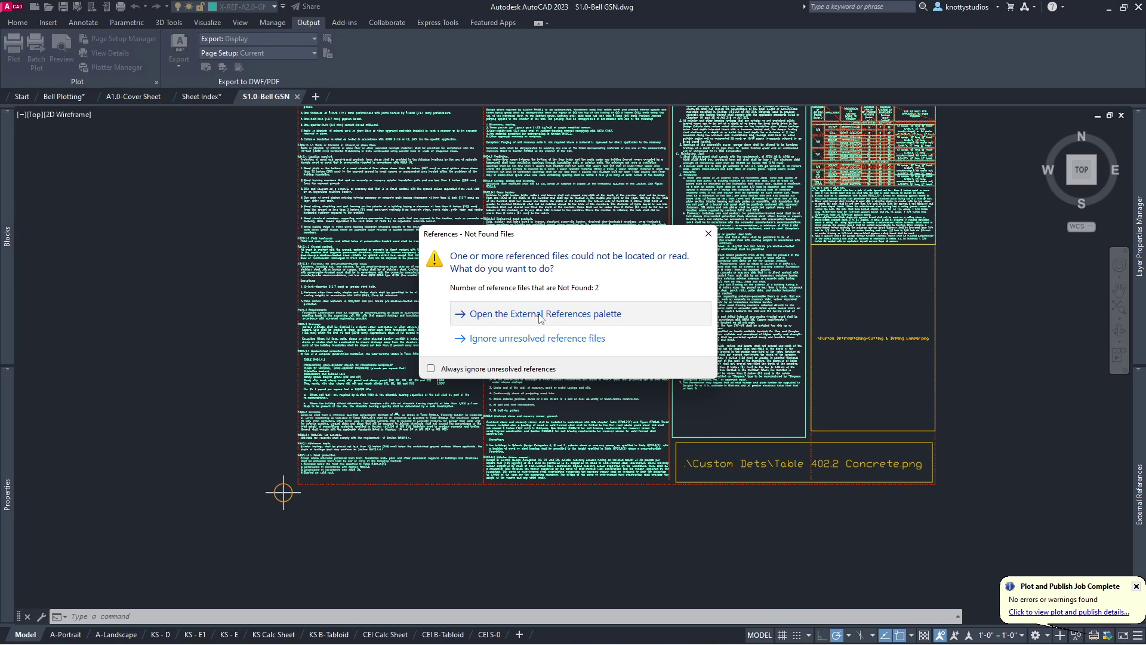
left_click(540, 315)
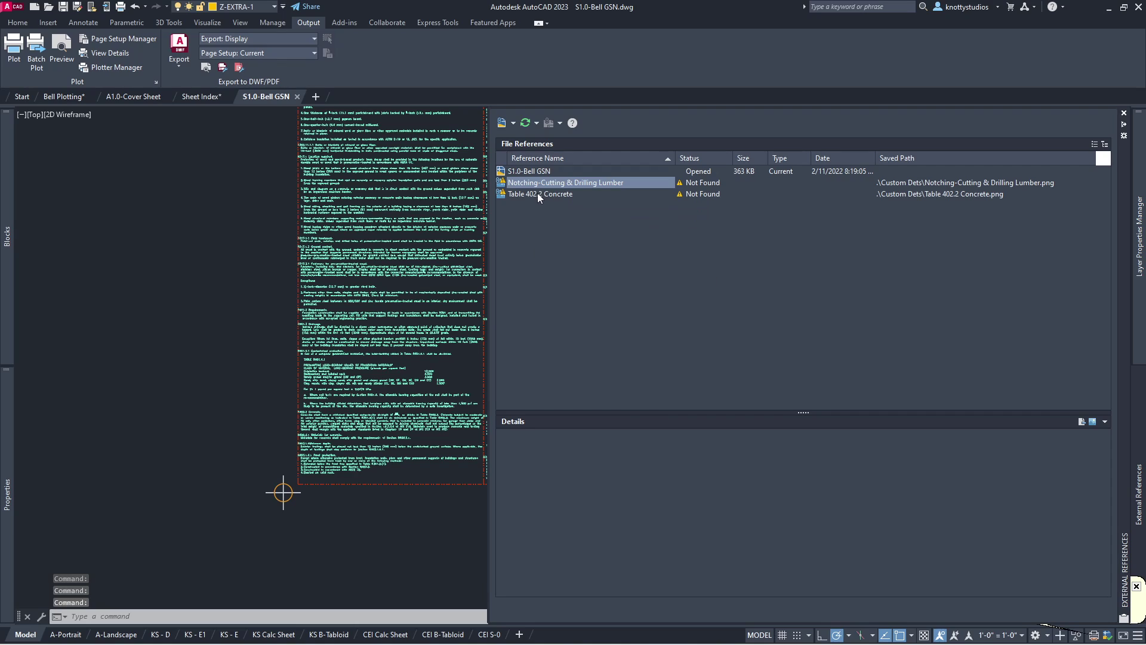
mouse_move(540, 194)
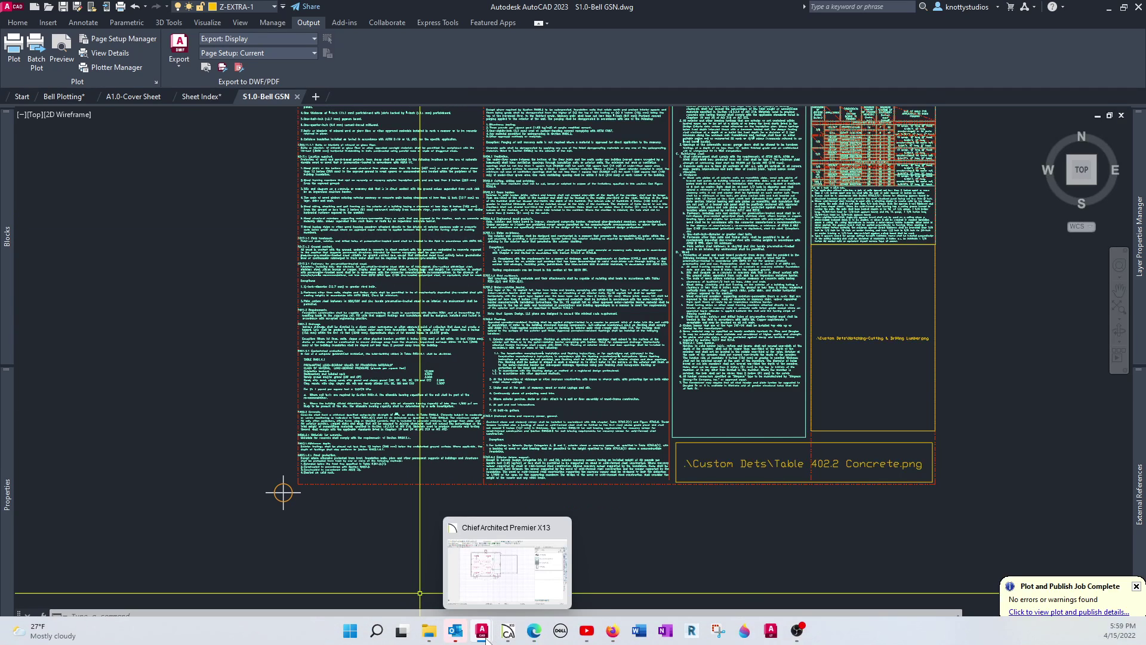
left_click(427, 635)
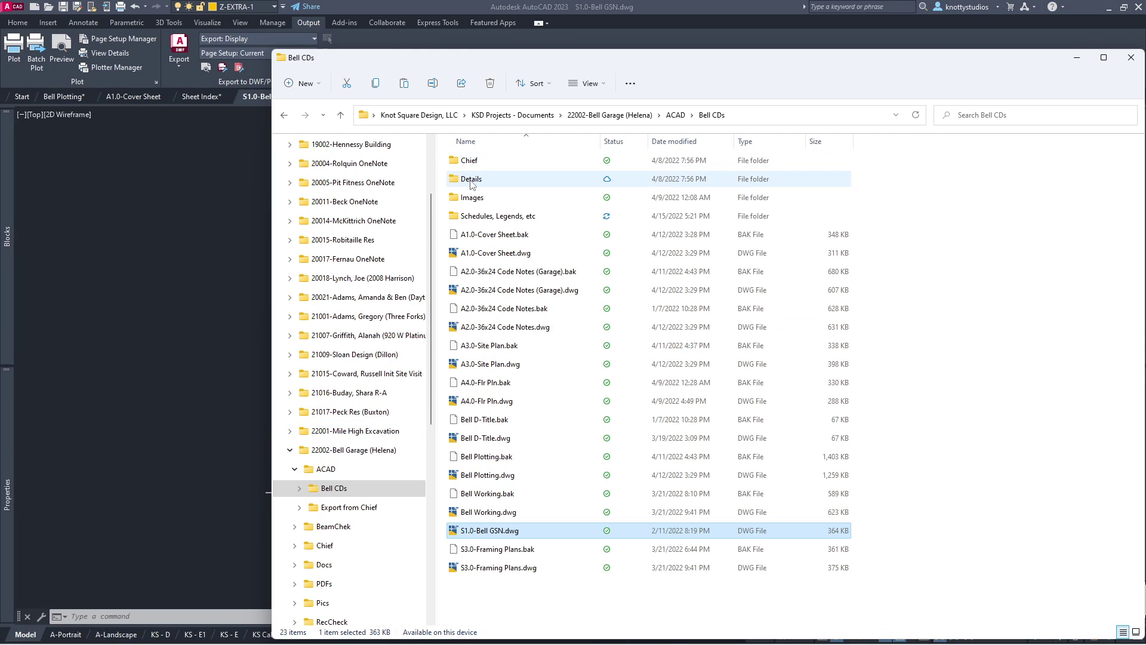
double_click(474, 216)
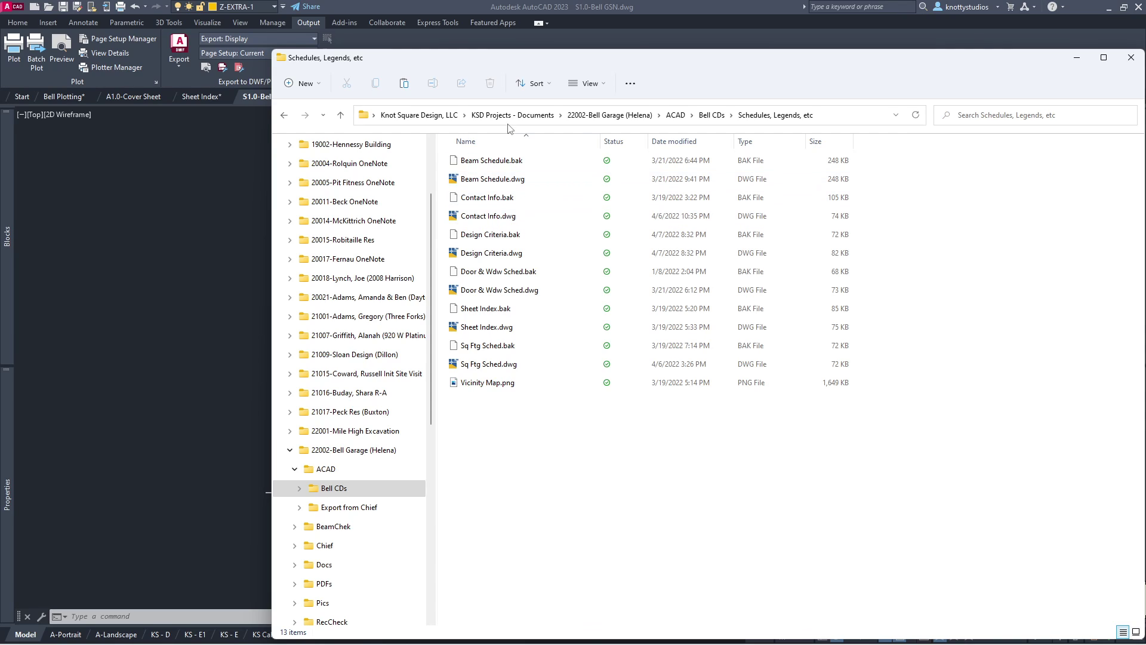
left_click(709, 116)
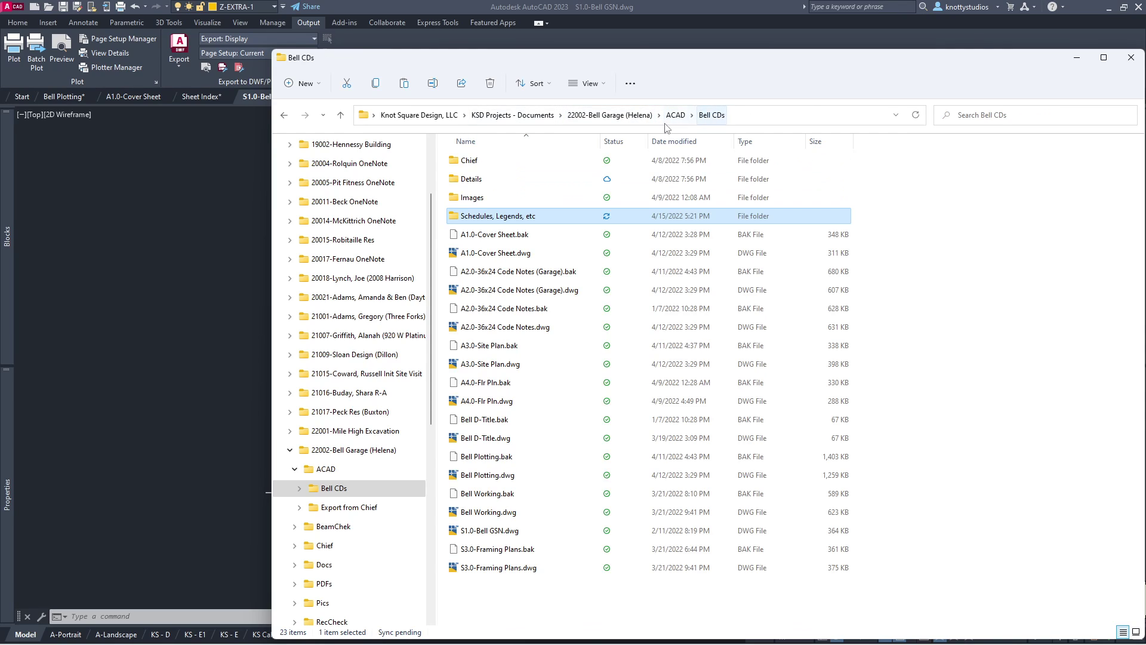
double_click(472, 198)
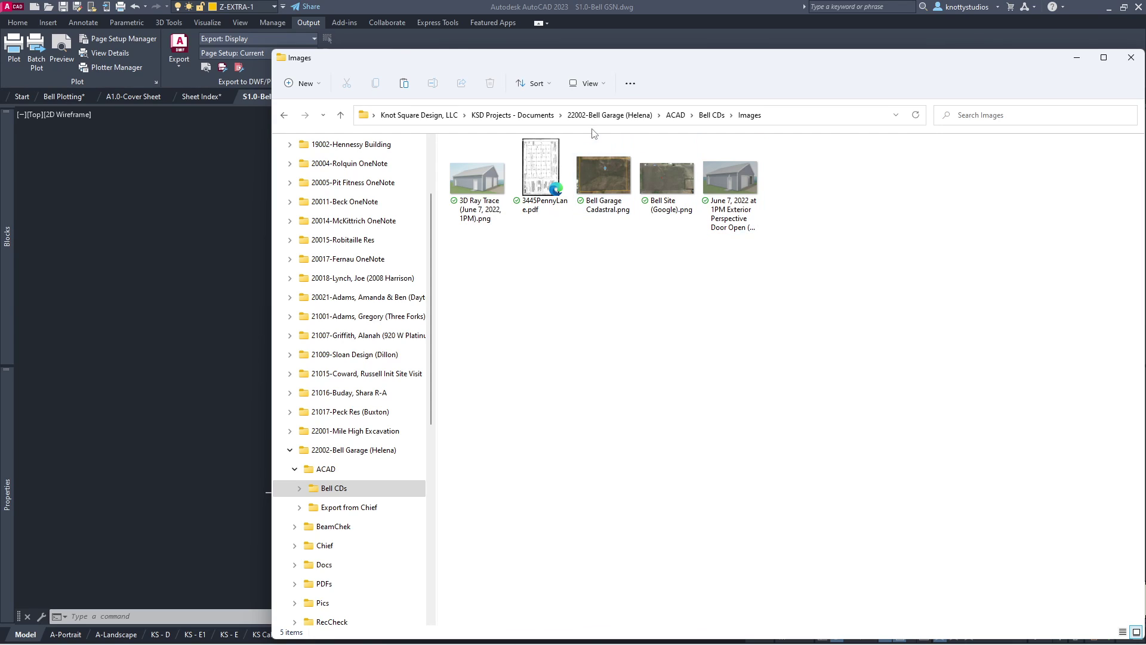
left_click(512, 115)
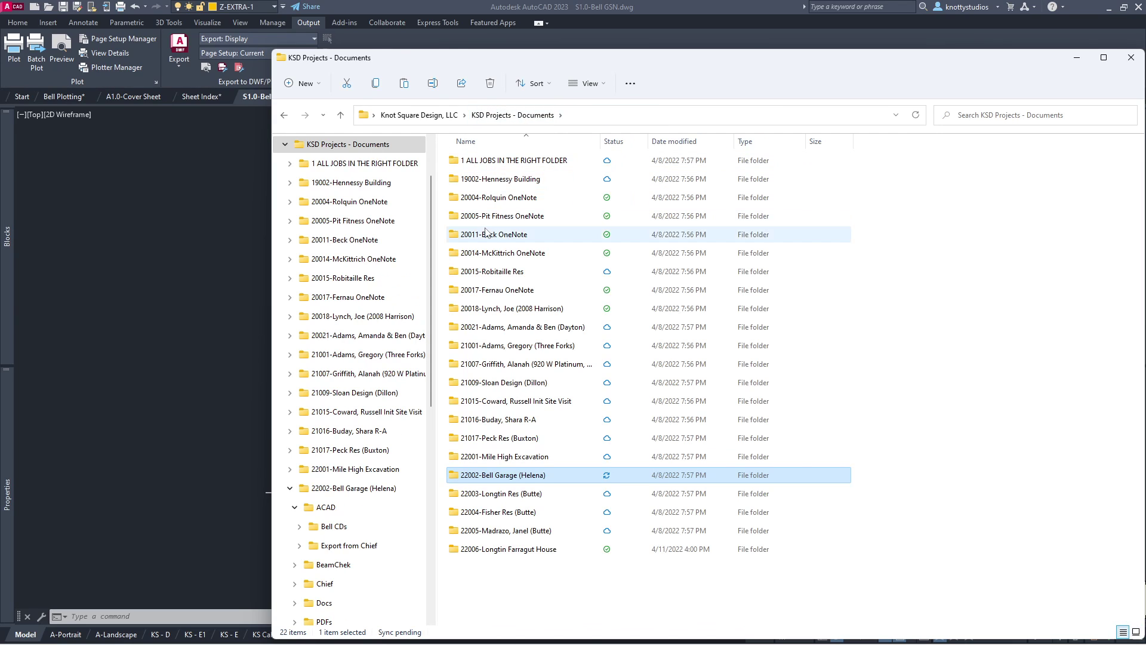
double_click(495, 272)
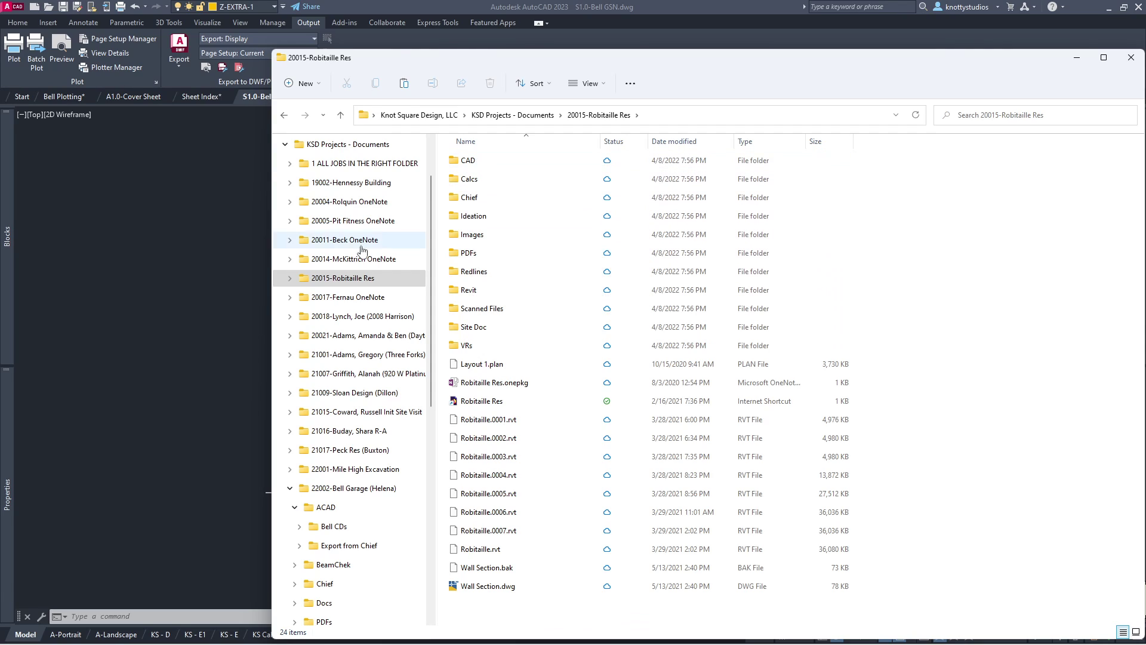
double_click(351, 279)
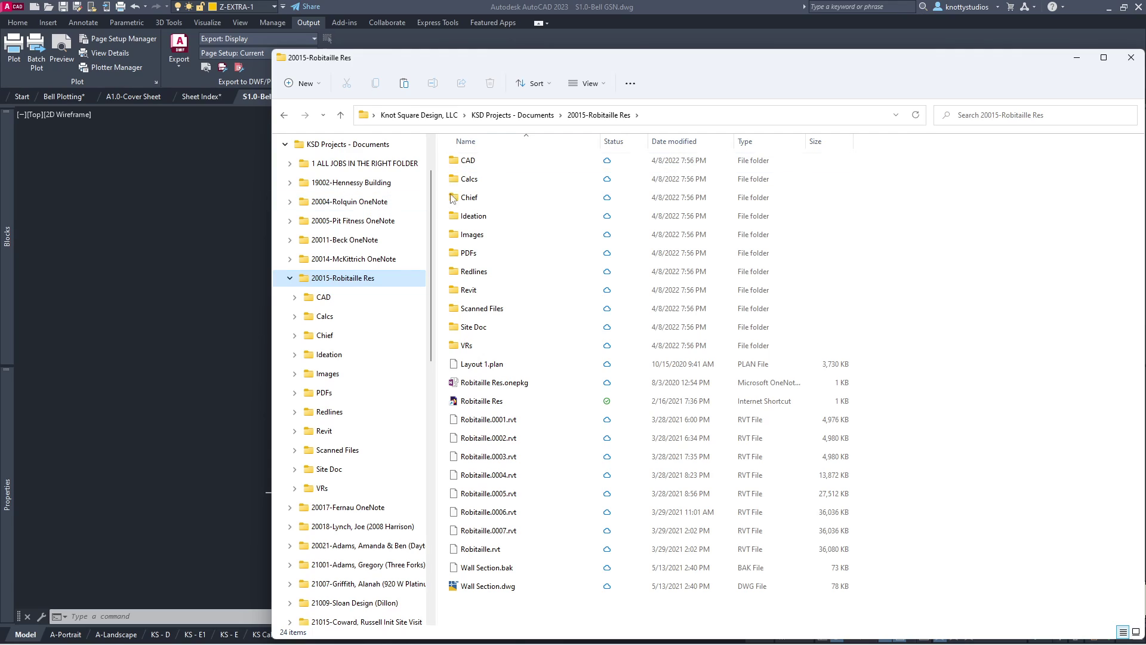
left_click(323, 297)
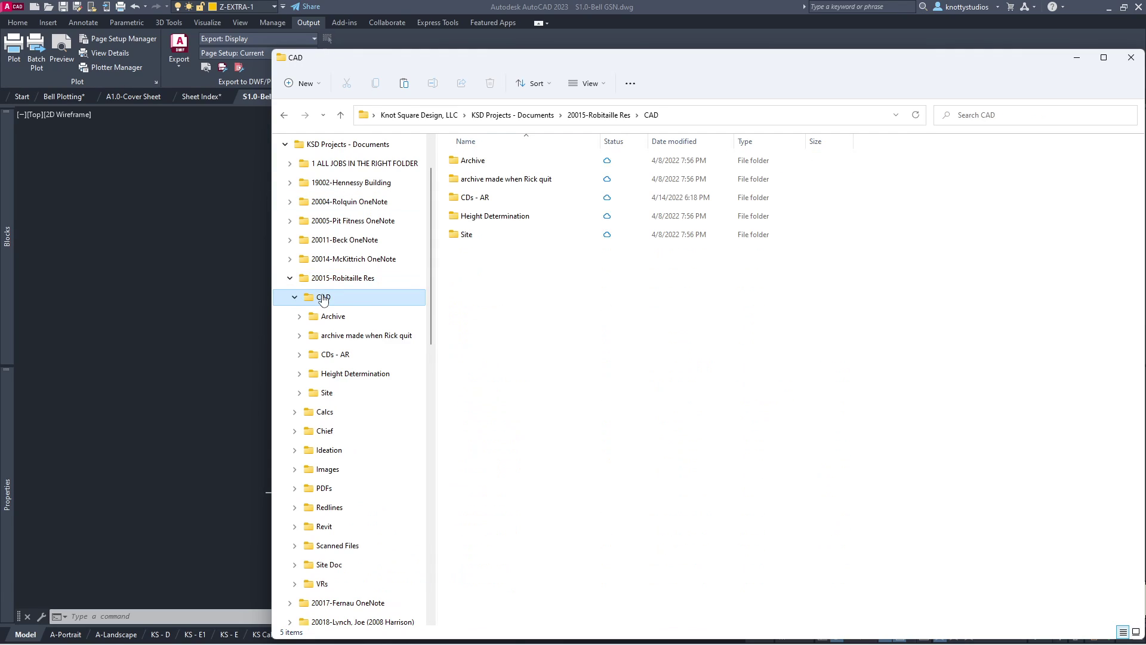
double_click(474, 199)
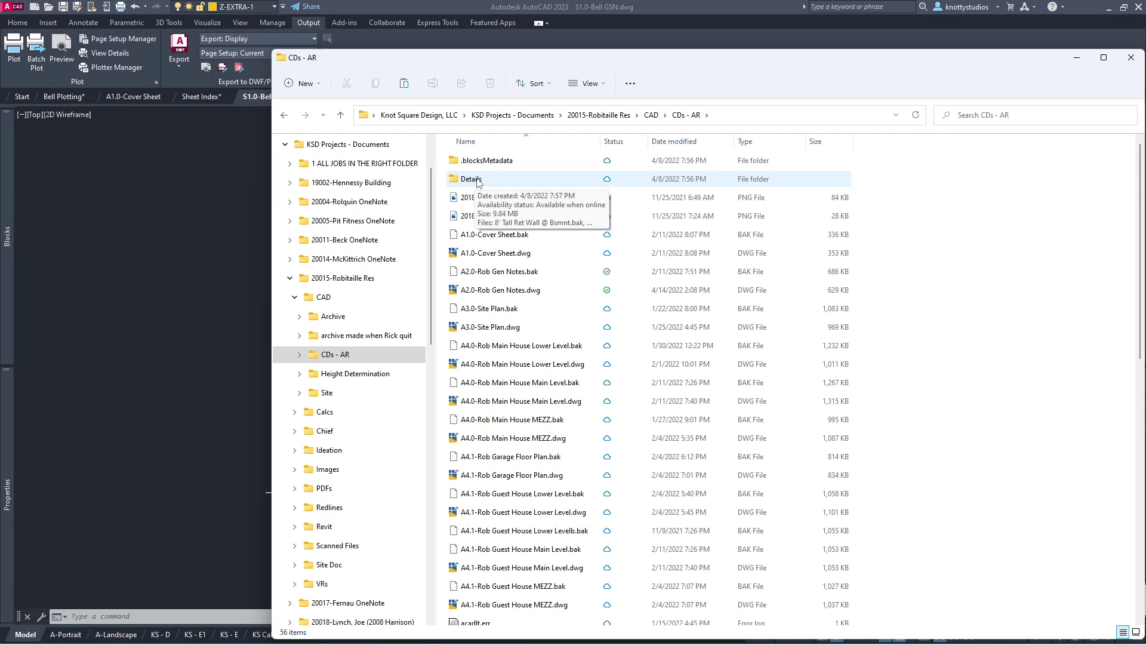
Step: Copy Table 402.2 Concrete.png and Notching-Cutting & Drilling Lumber.png, then collapse the Robitaille job folder
scroll(544, 467, "down", 4)
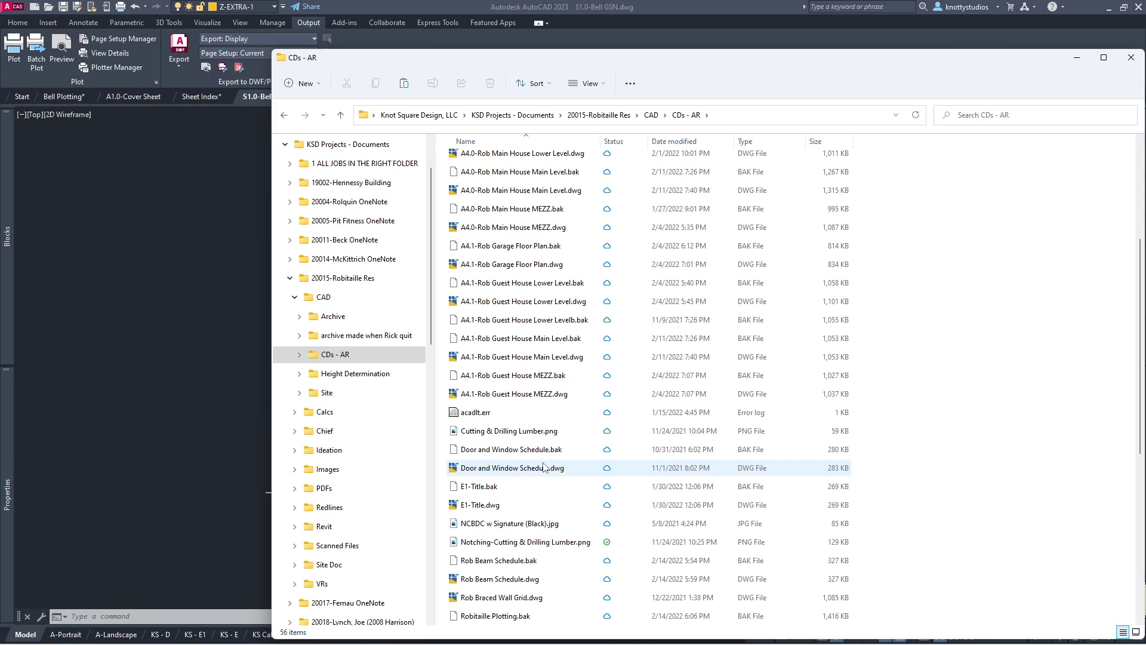
scroll(545, 467, "down", 6)
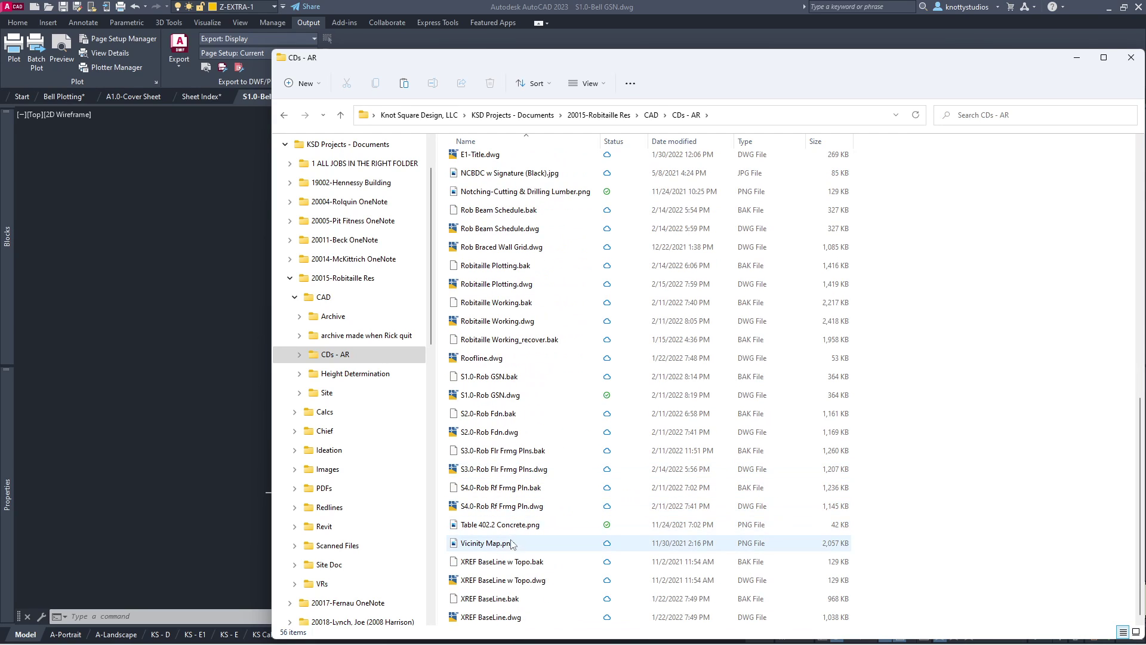
left_click(513, 525)
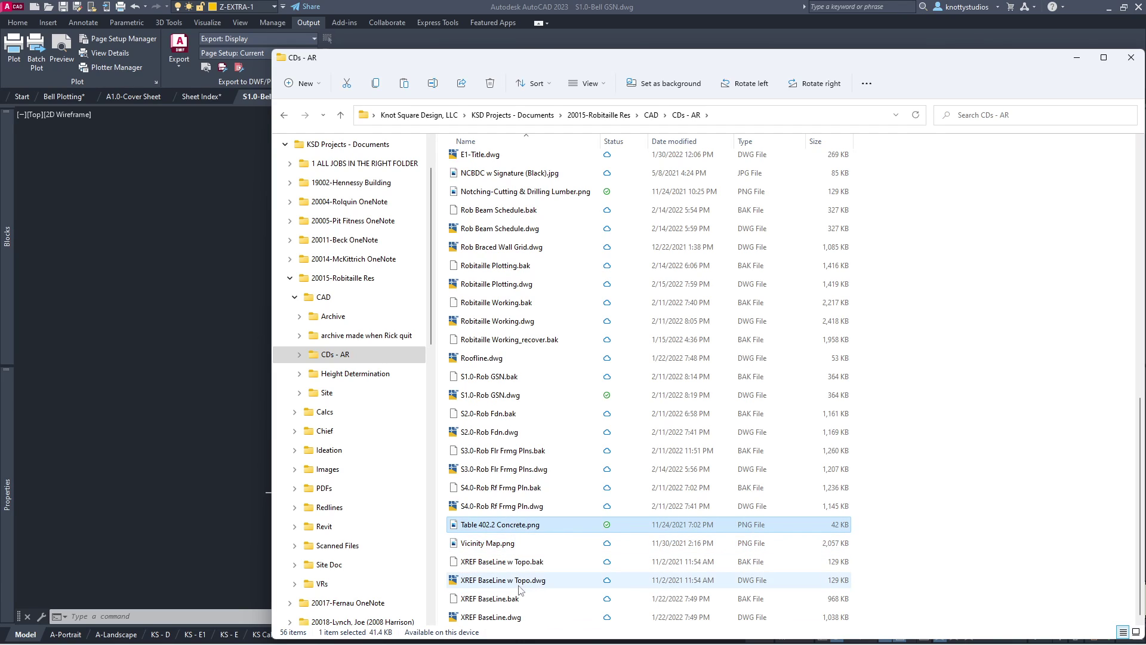
scroll(519, 592, "up", 3)
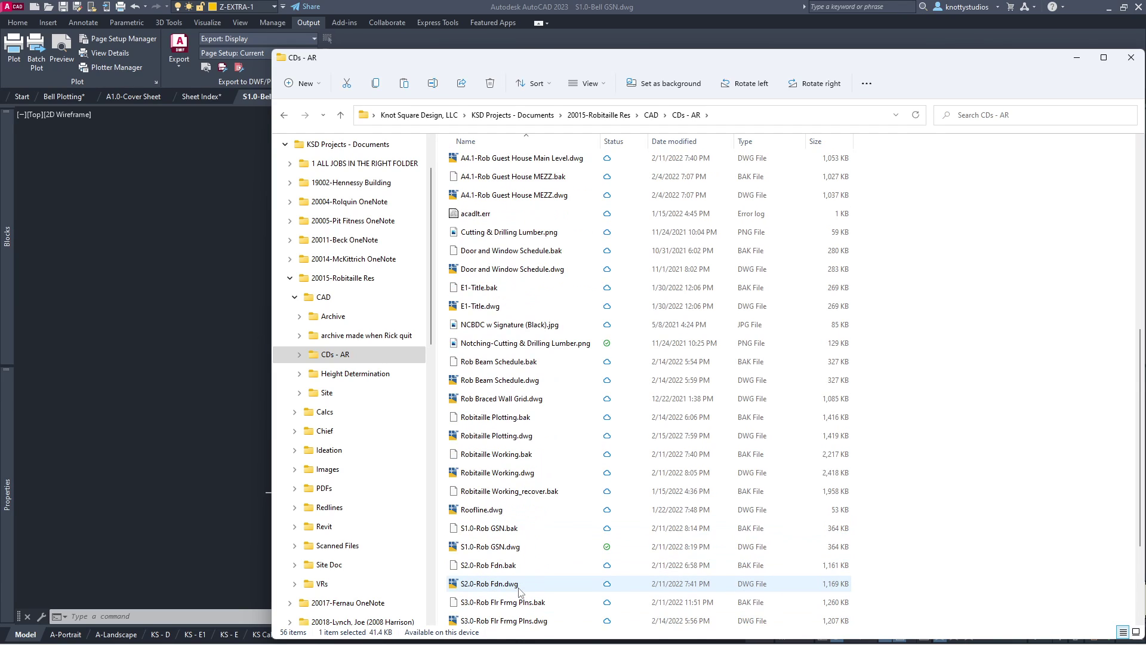
left_click(523, 344, "ctrl")
right_click(523, 343)
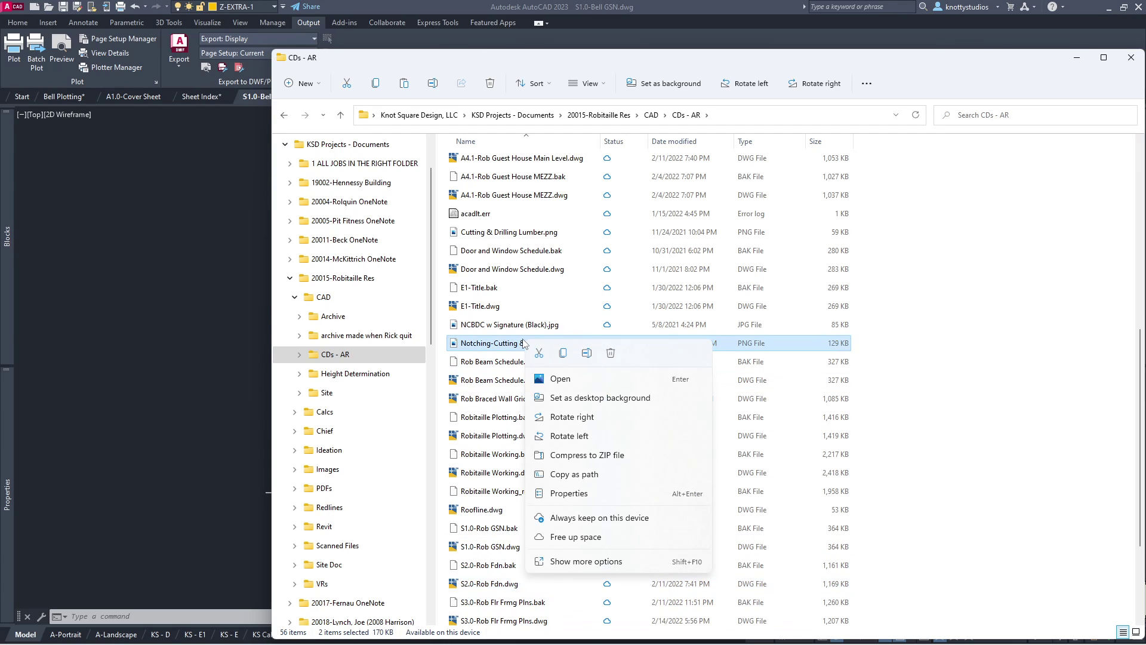
key("Escape")
scroll(501, 393, "down", 3)
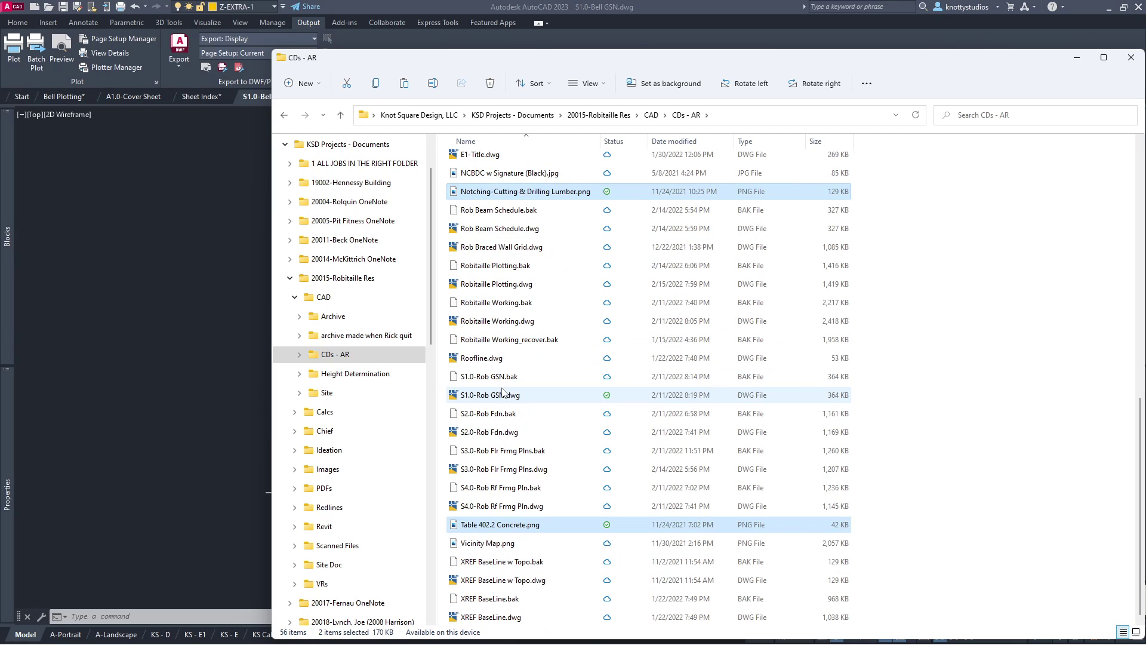
scroll(502, 392, "up", 2)
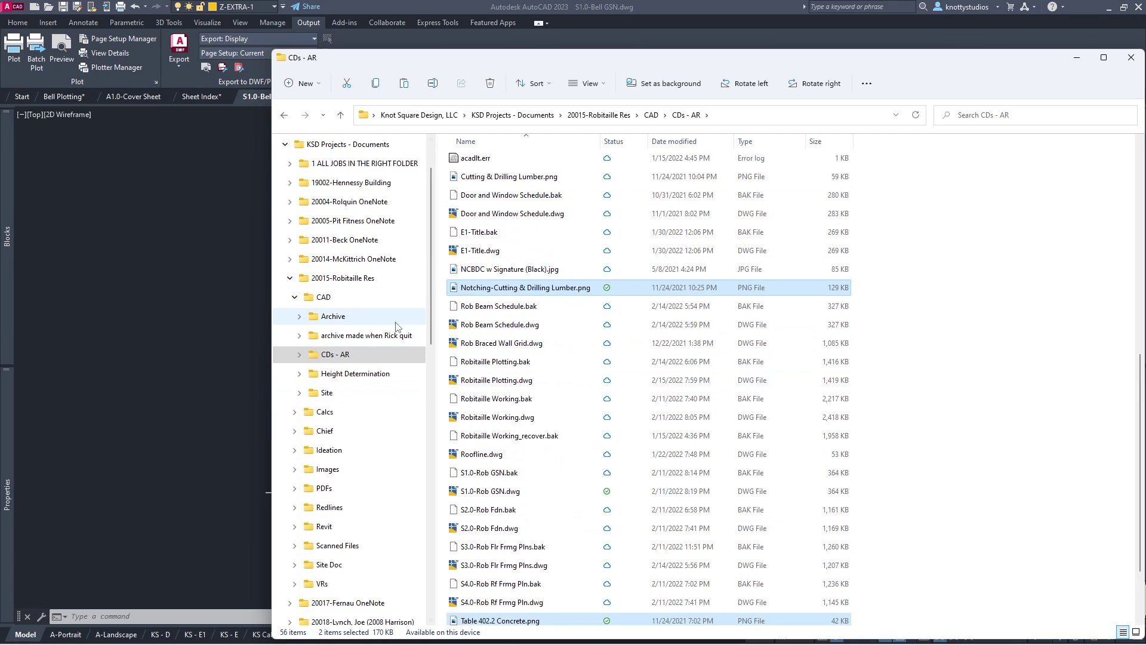
left_click(290, 278)
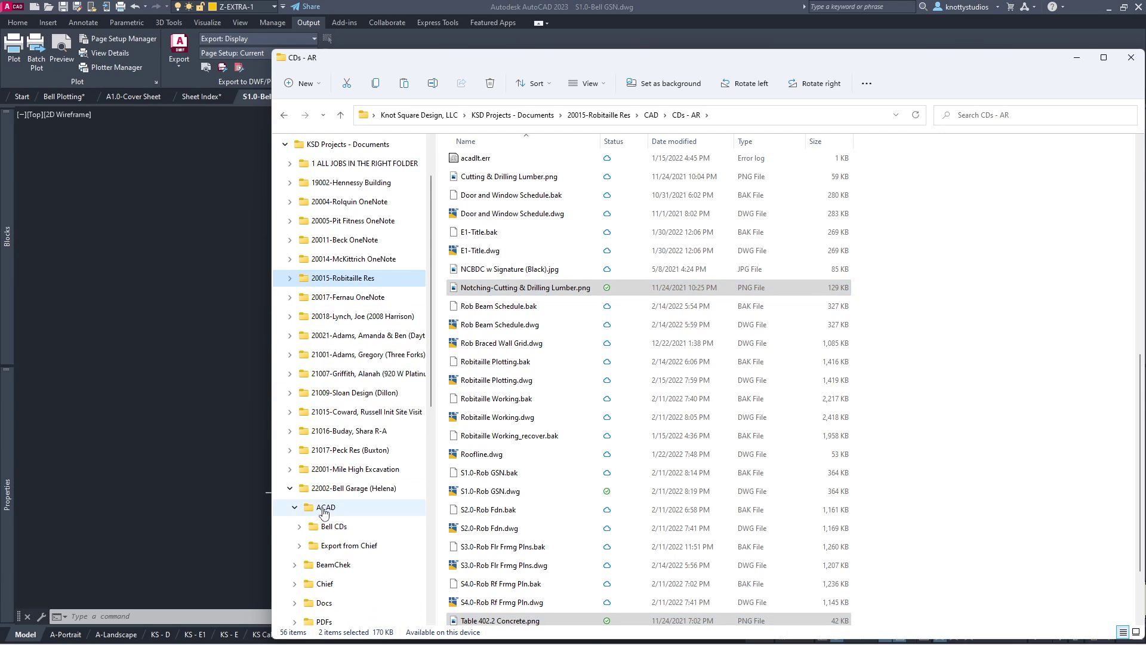
Step: Paste both images into Bell CDs > Images, then Alt+Tab back to AutoCAD
left_click(332, 526)
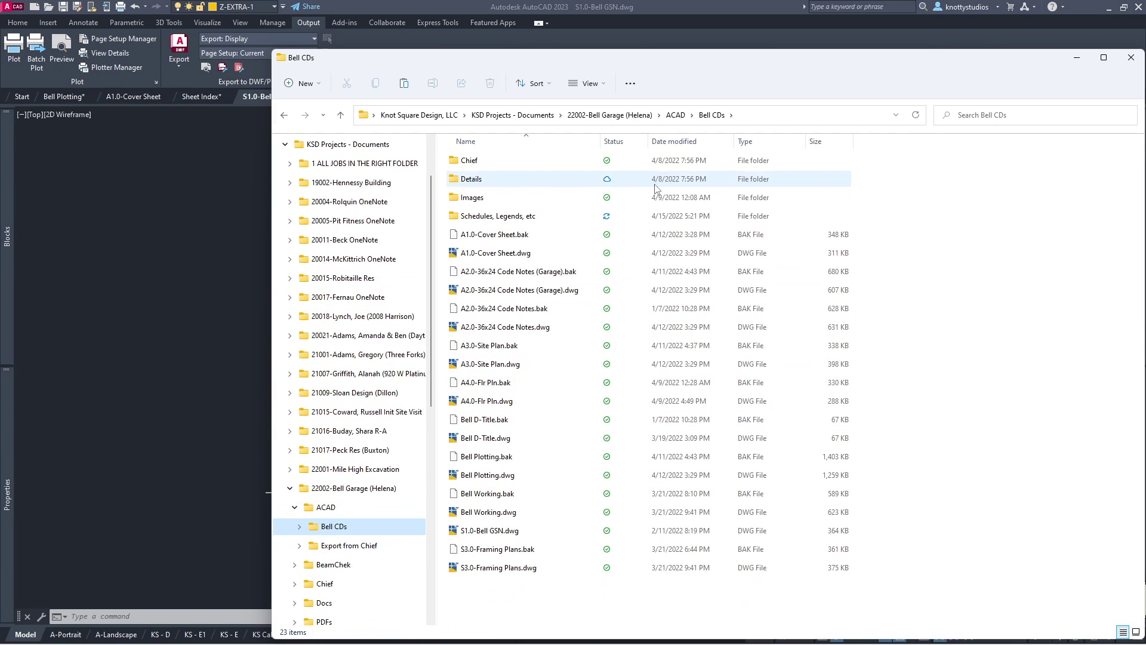
mouse_move(476, 201)
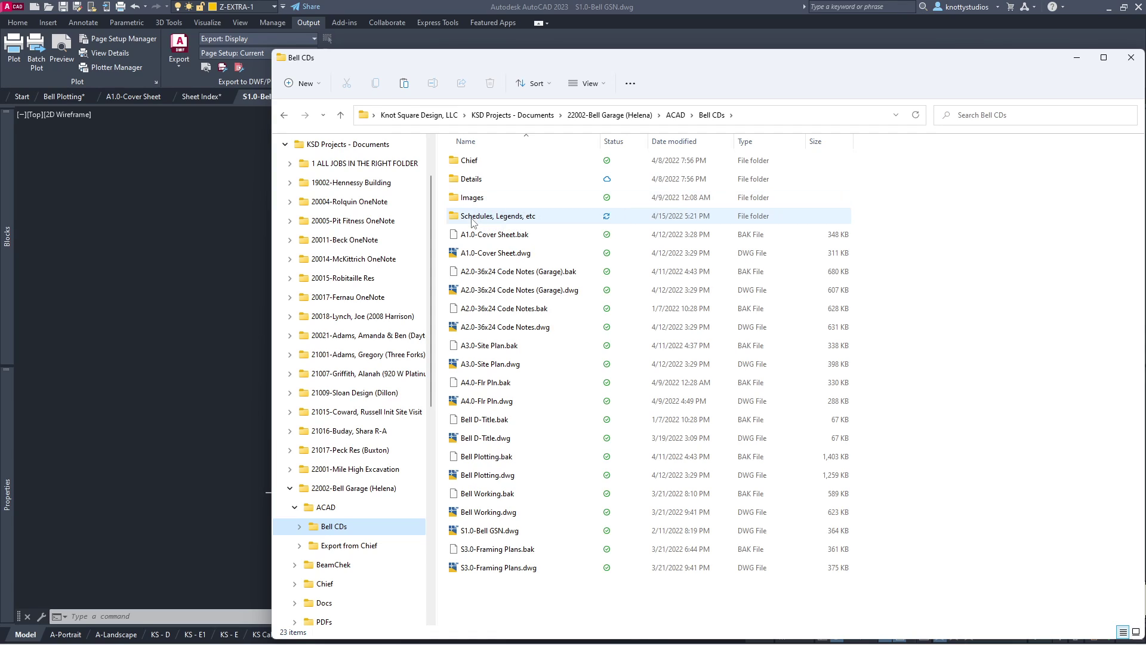
double_click(472, 198)
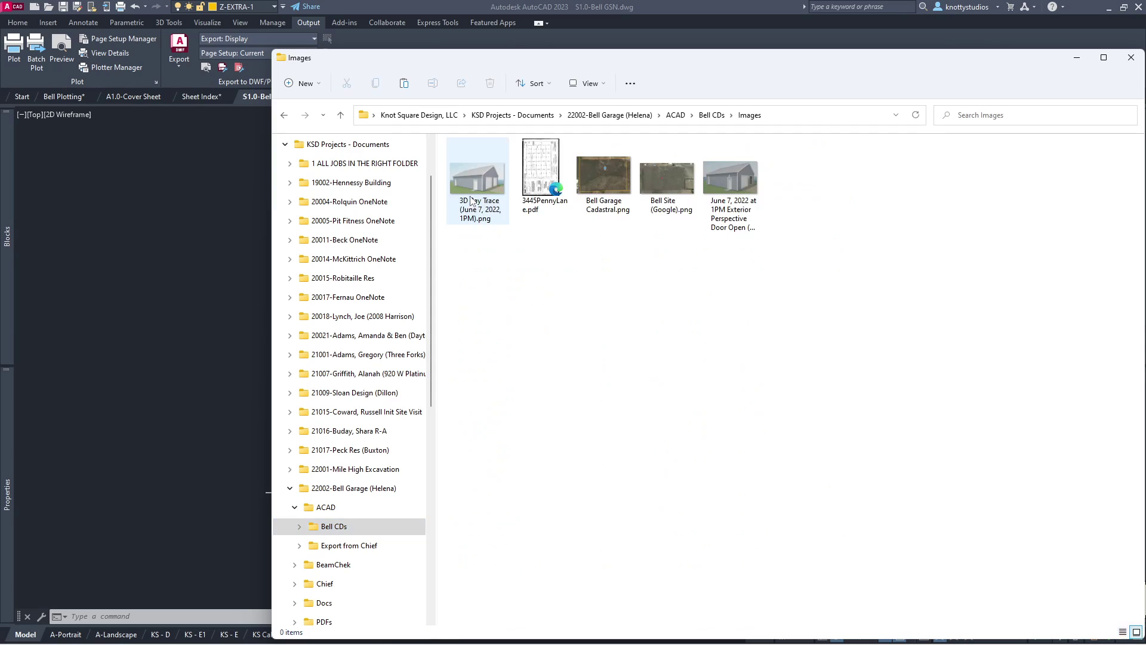
right_click(544, 310)
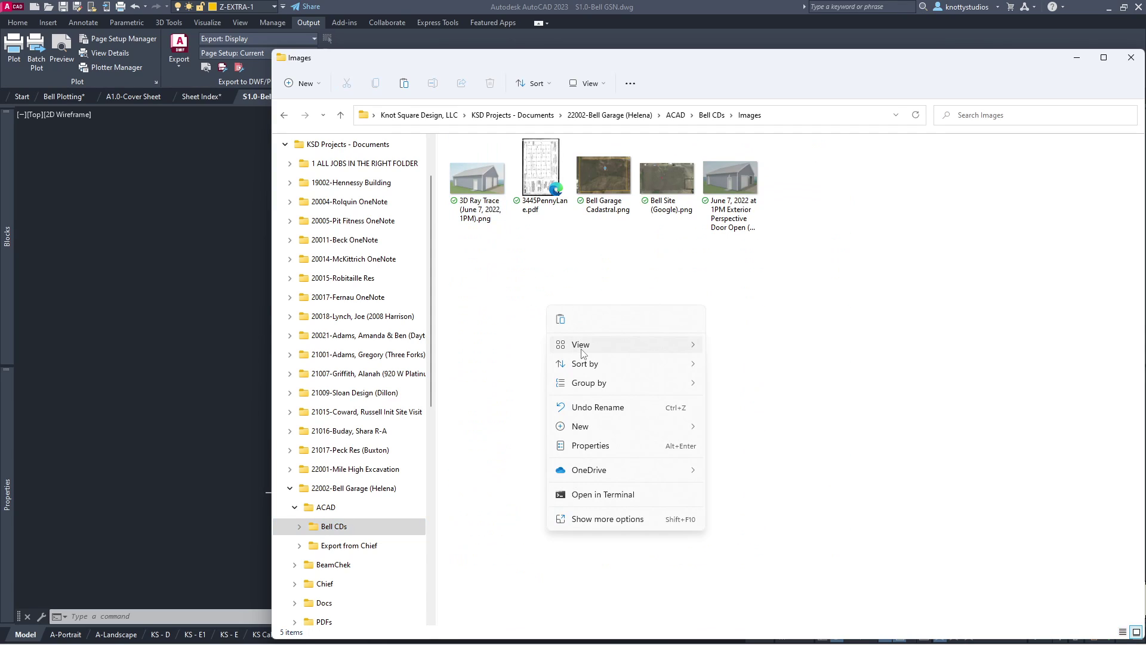
left_click(561, 327)
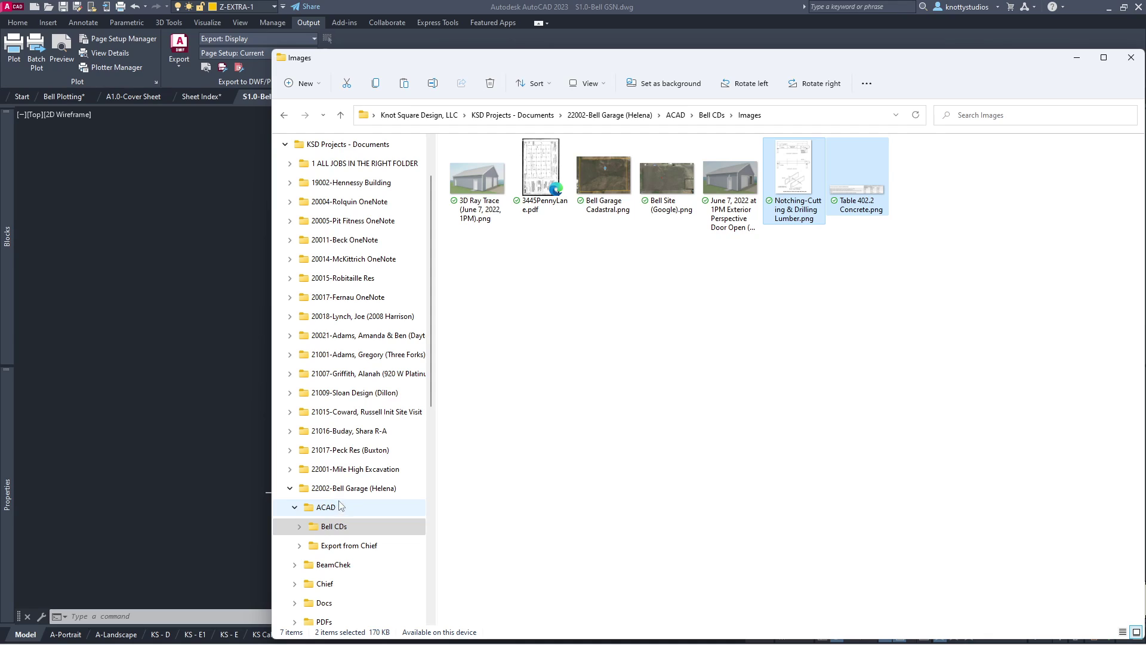
key("alt+Tab")
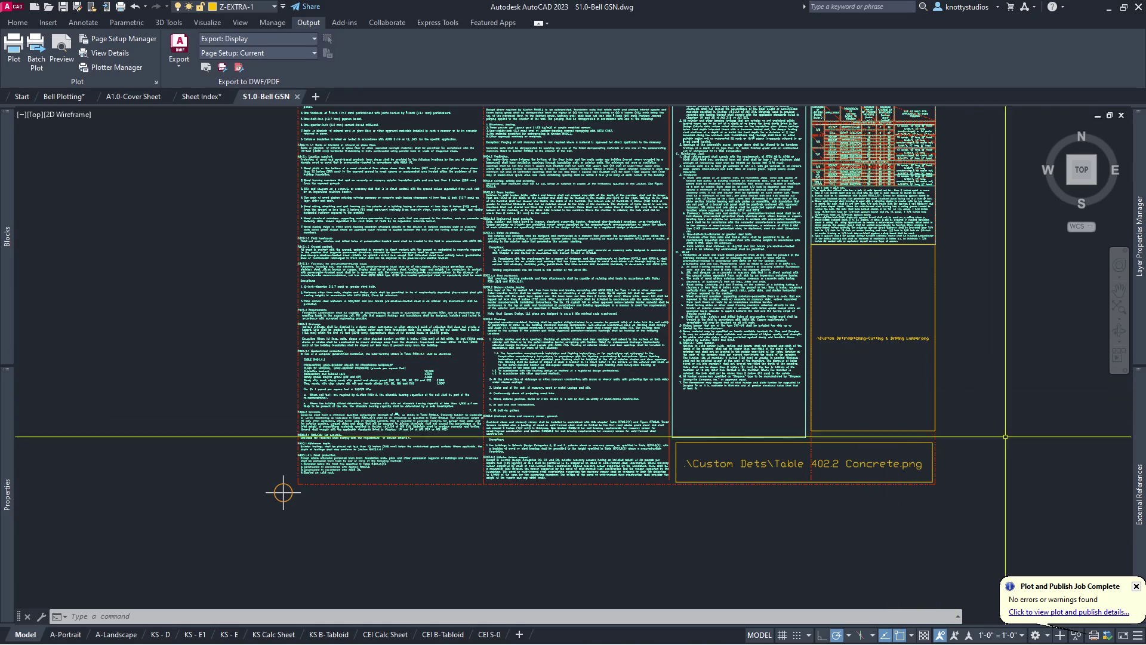
Step: Choose Select New Path for the missing Notching-Cutting & Drilling Lumber image reference
mouse_move(1139, 490)
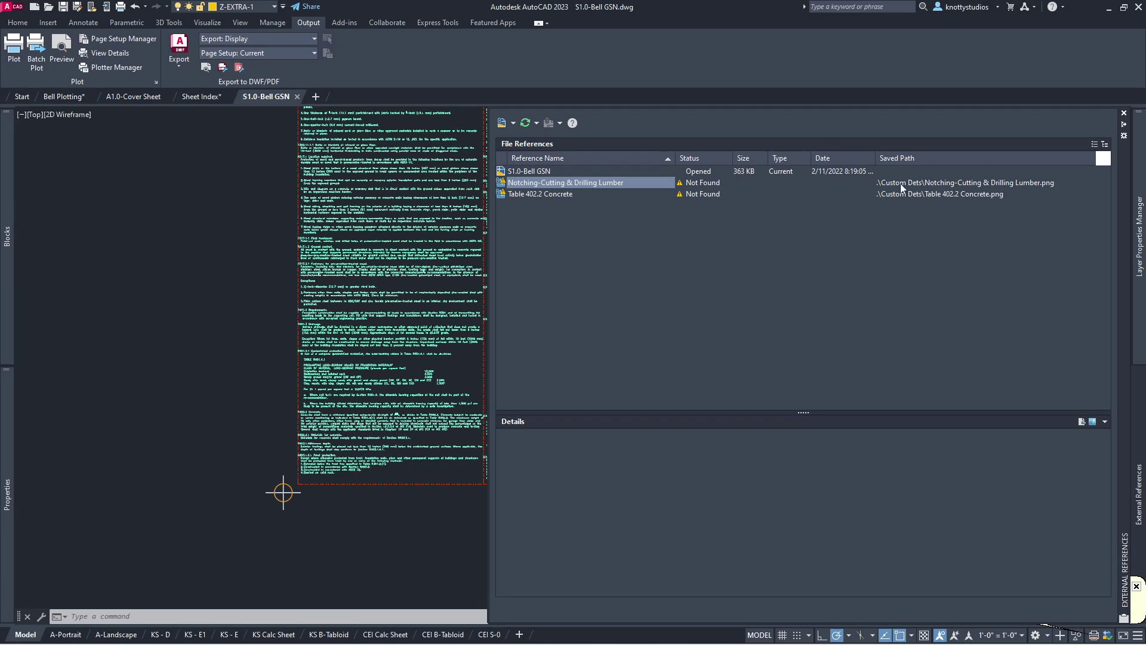
right_click(583, 182)
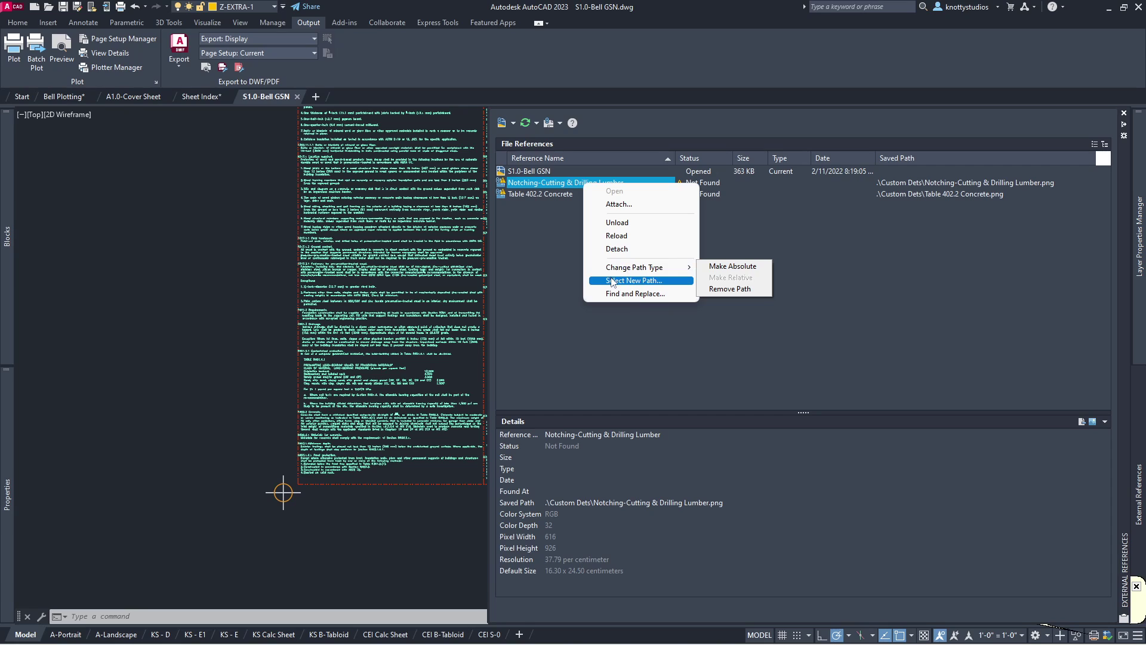
left_click(633, 280)
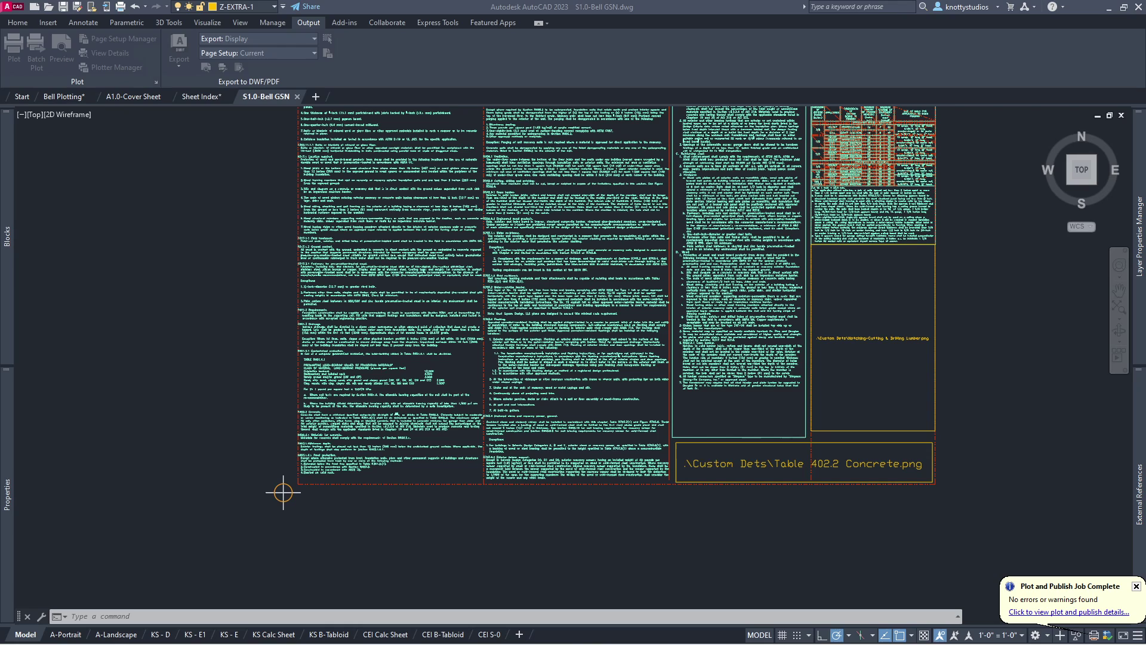
Step: Browse Select Image File from KSD Projects to 22002-Bell Garage (Helena) > ACAD > Bell CDs
left_click_drag(413, 143, 709, 148)
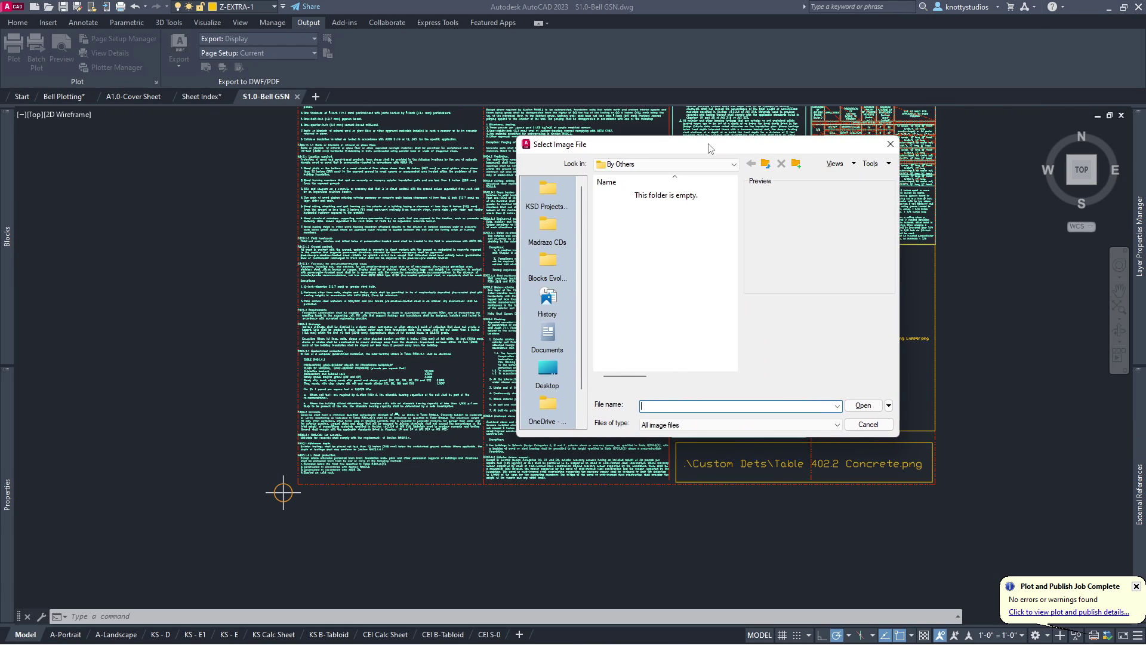
left_click(550, 203)
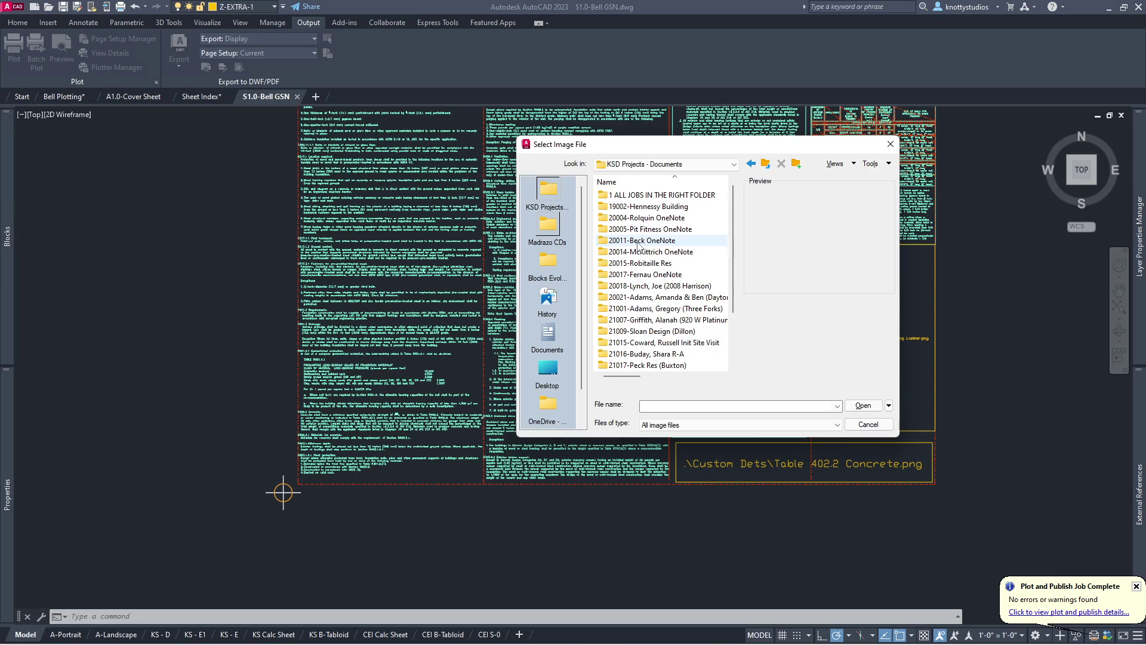
scroll(639, 246, "down", 2)
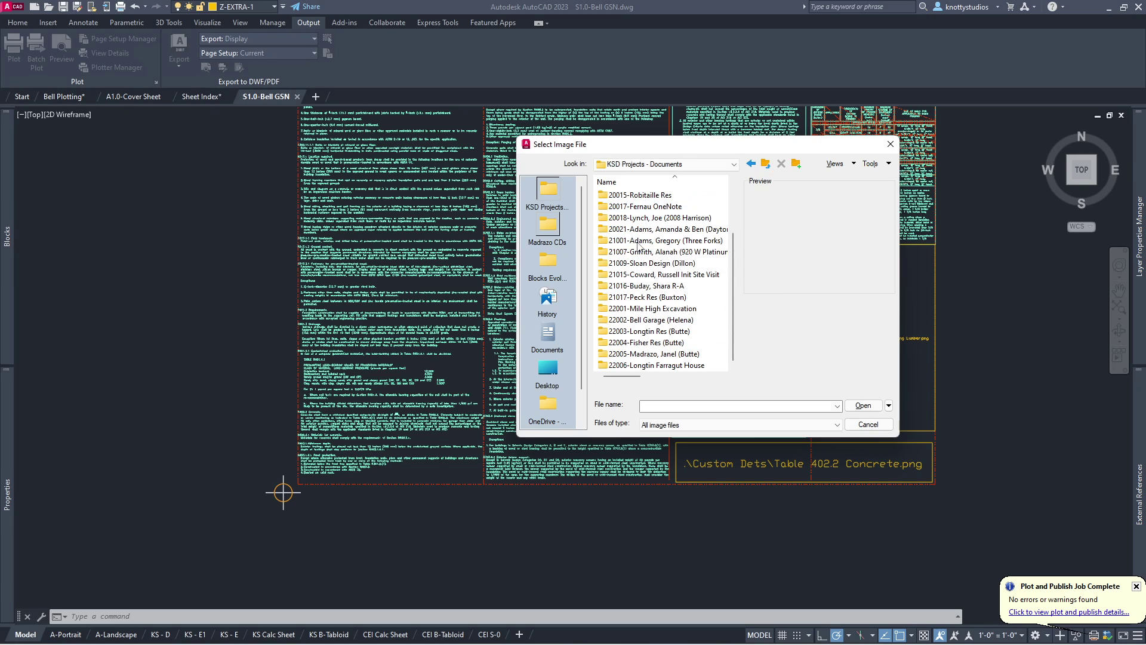
left_click(628, 322)
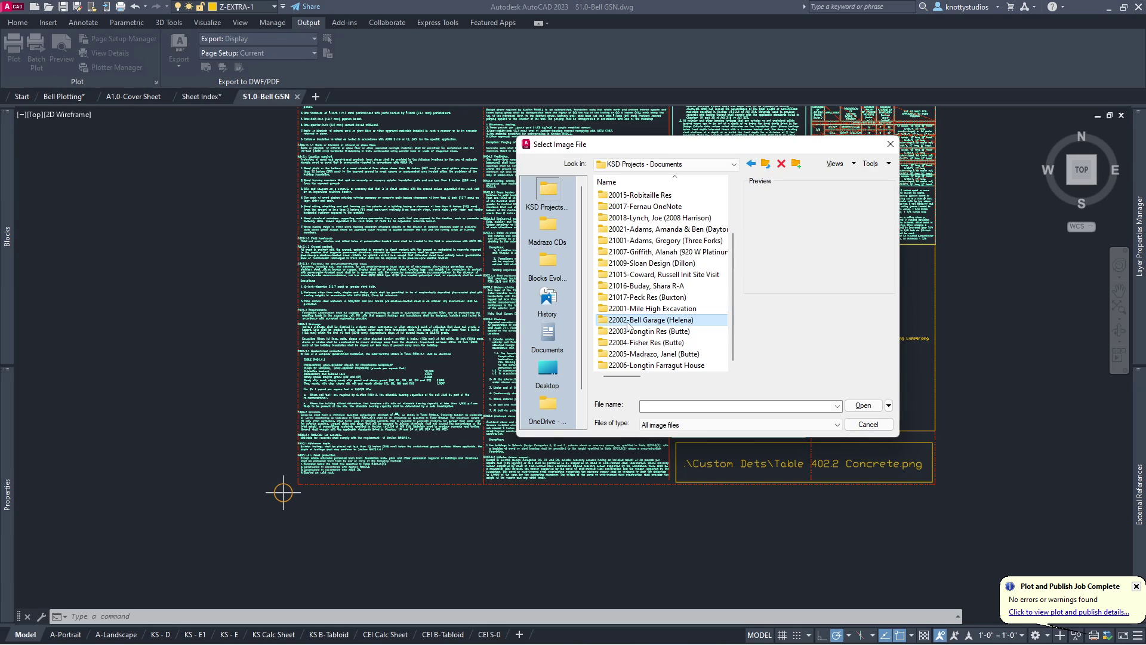
double_click(628, 323)
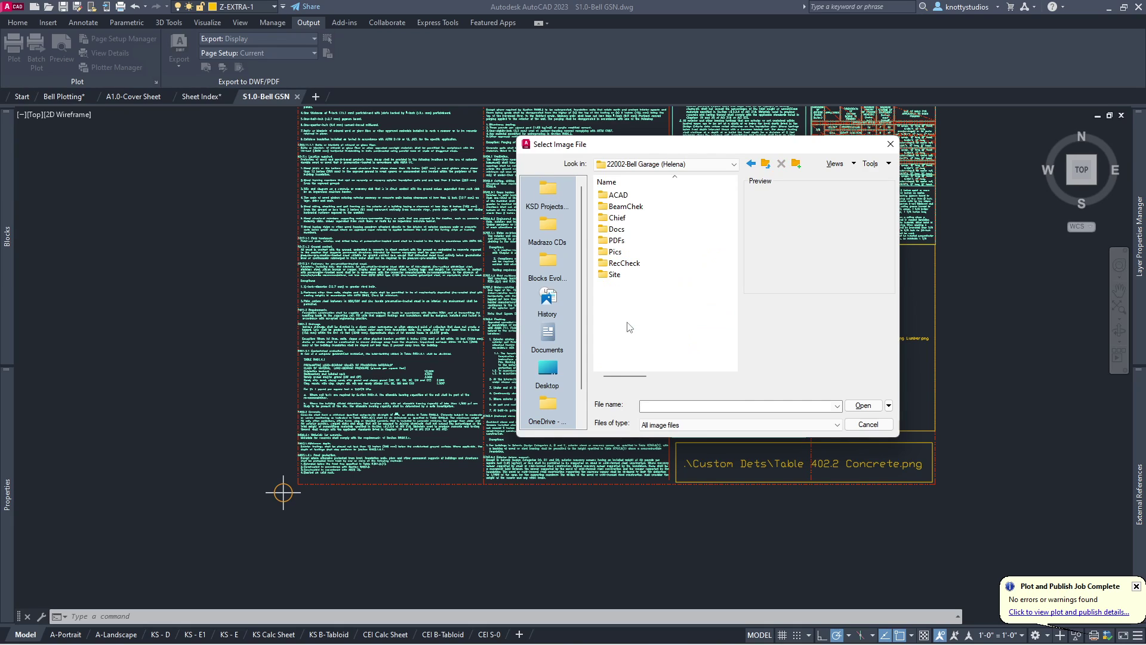
right_click(621, 199)
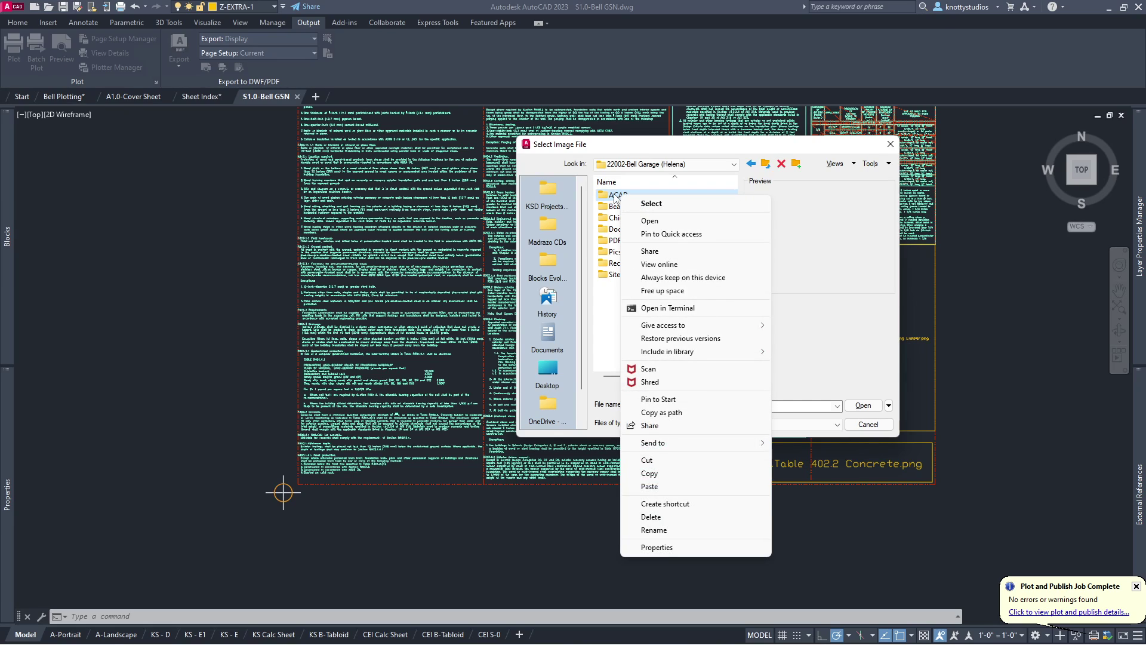
left_click(614, 197)
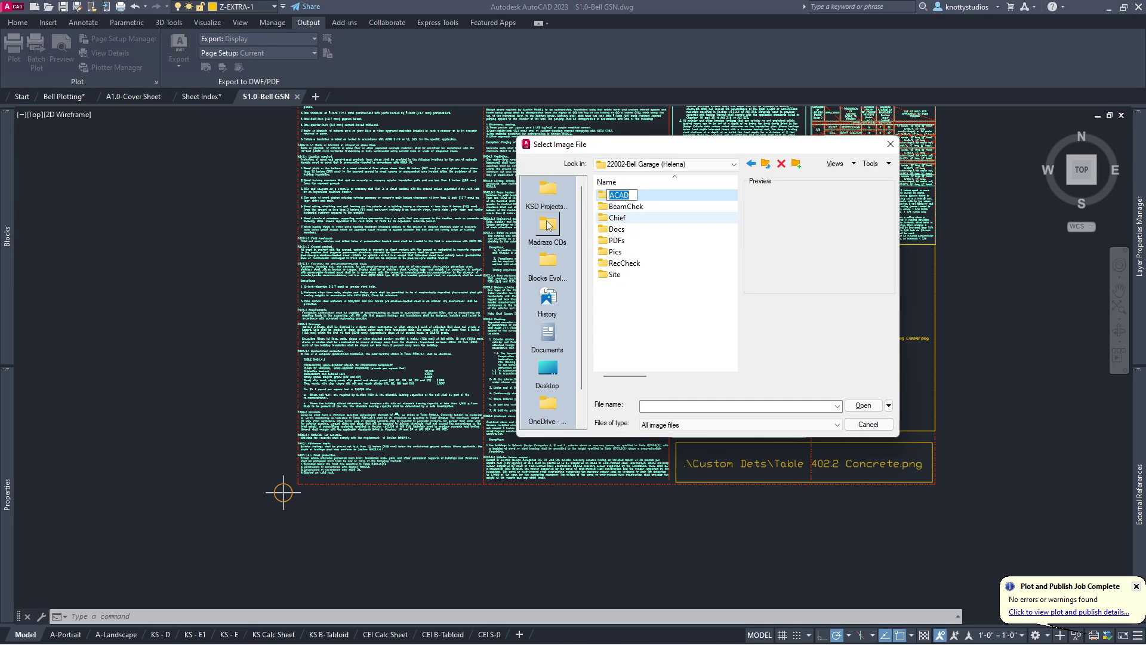
left_click(614, 196)
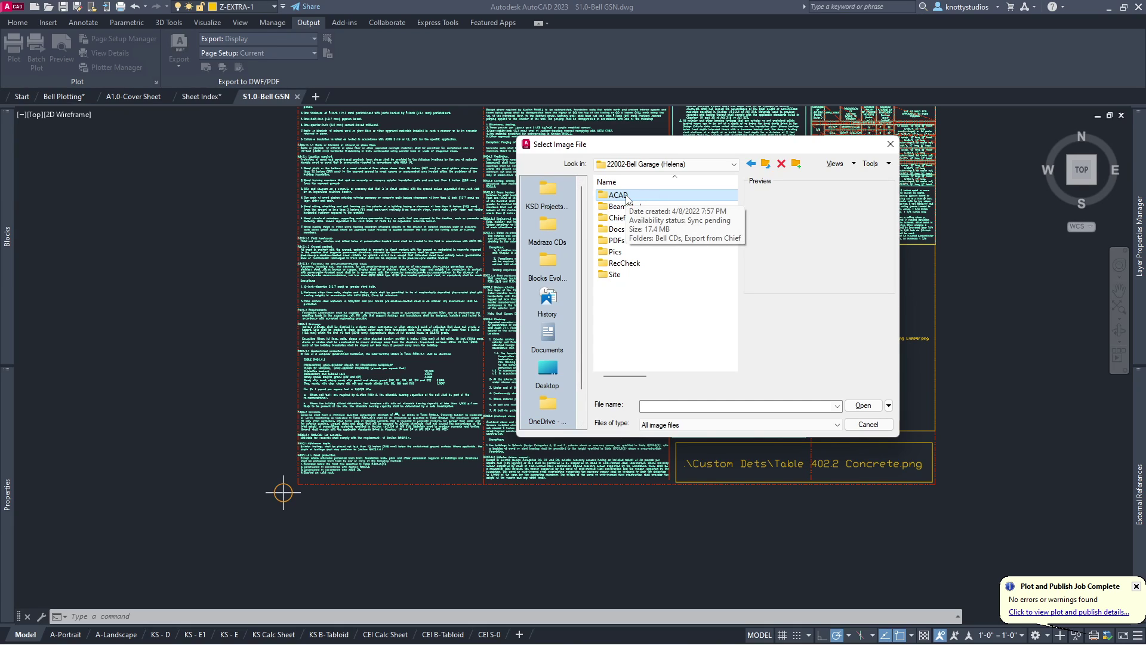
double_click(615, 195)
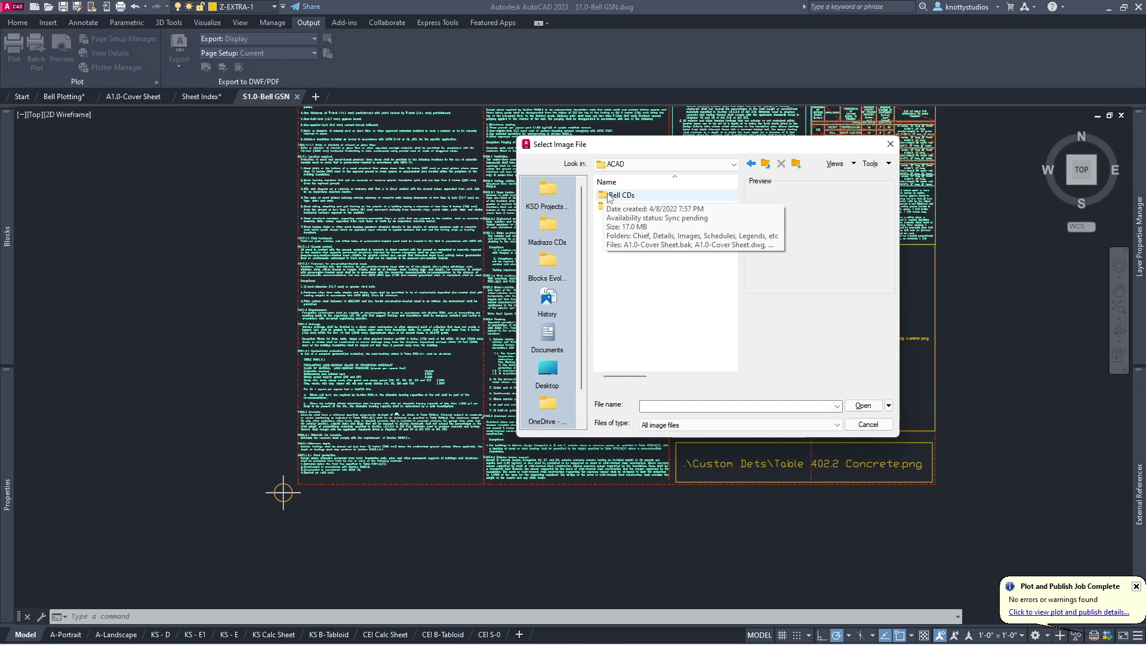
left_click(605, 198)
double_click(605, 197)
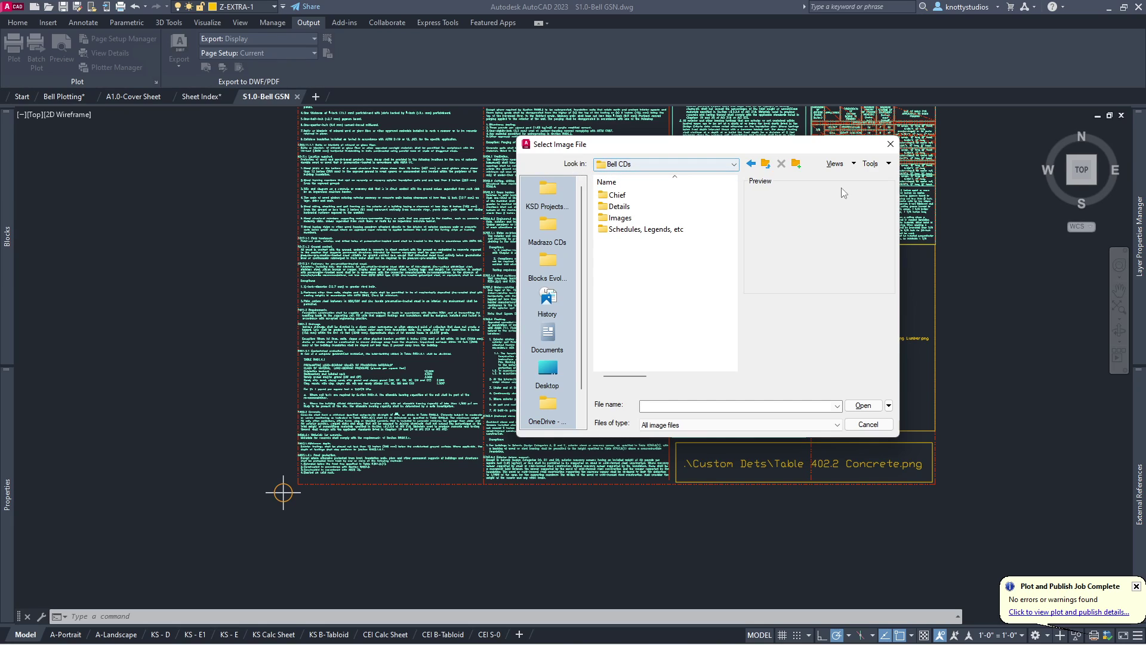
Step: Add Bell CDs to the Places bar and position its shortcut right below KSD Projects
left_click(885, 165)
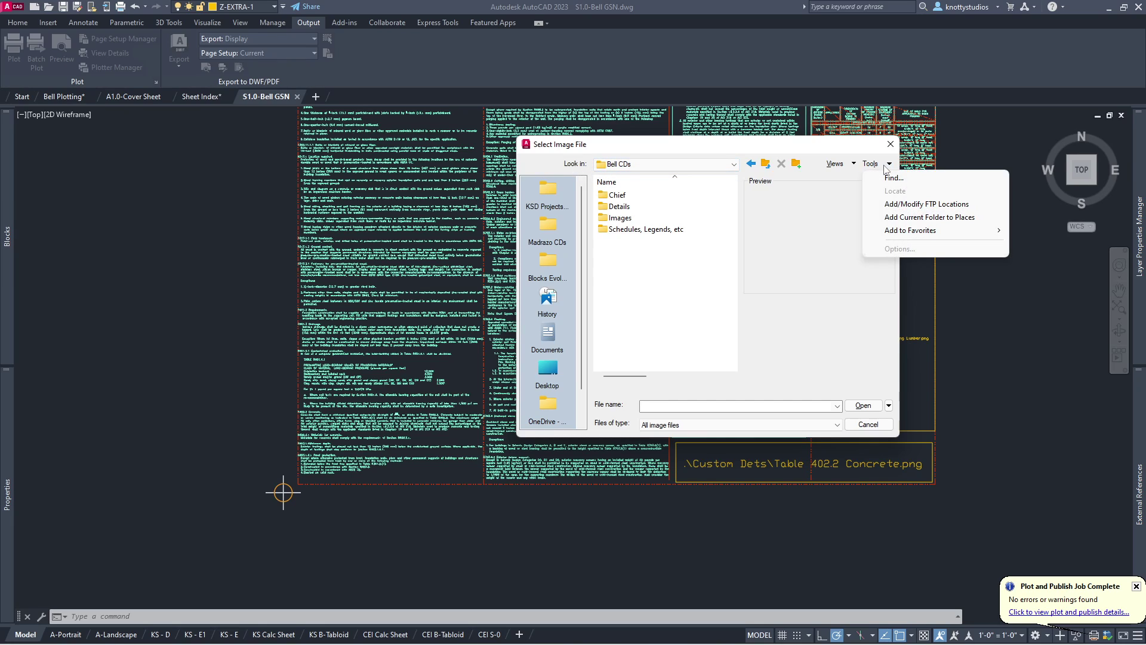
left_click(893, 218)
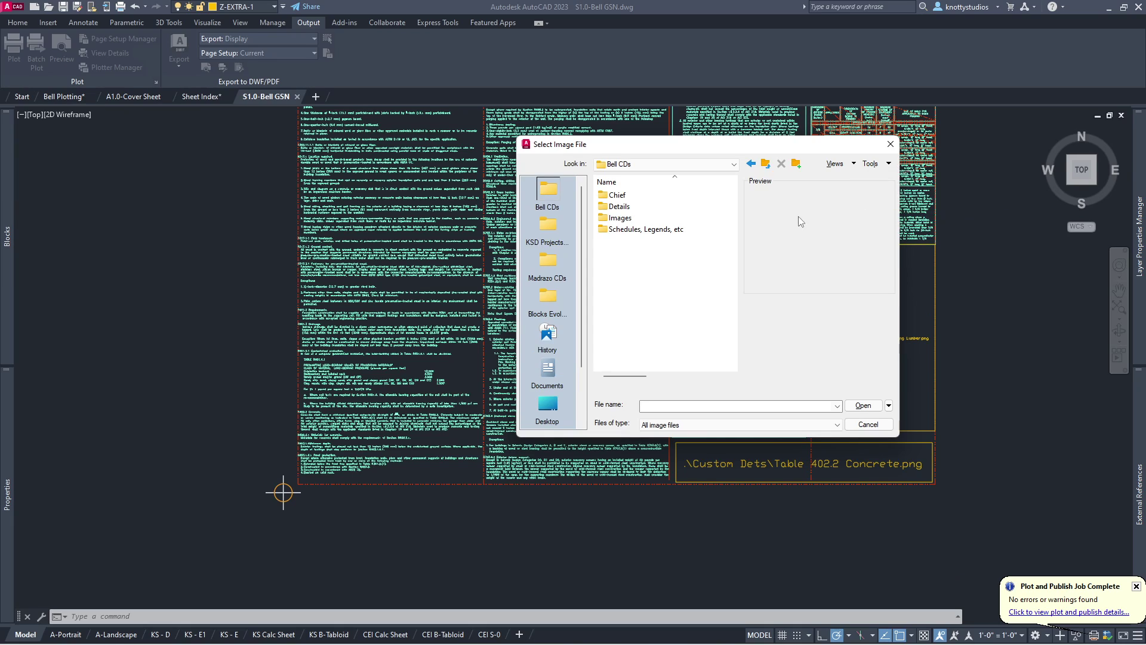
left_click_drag(540, 209, 545, 275)
left_click_drag(544, 273, 551, 212)
Step: Jump to other places and back to confirm the Bell CDs shortcut works
left_click(545, 230)
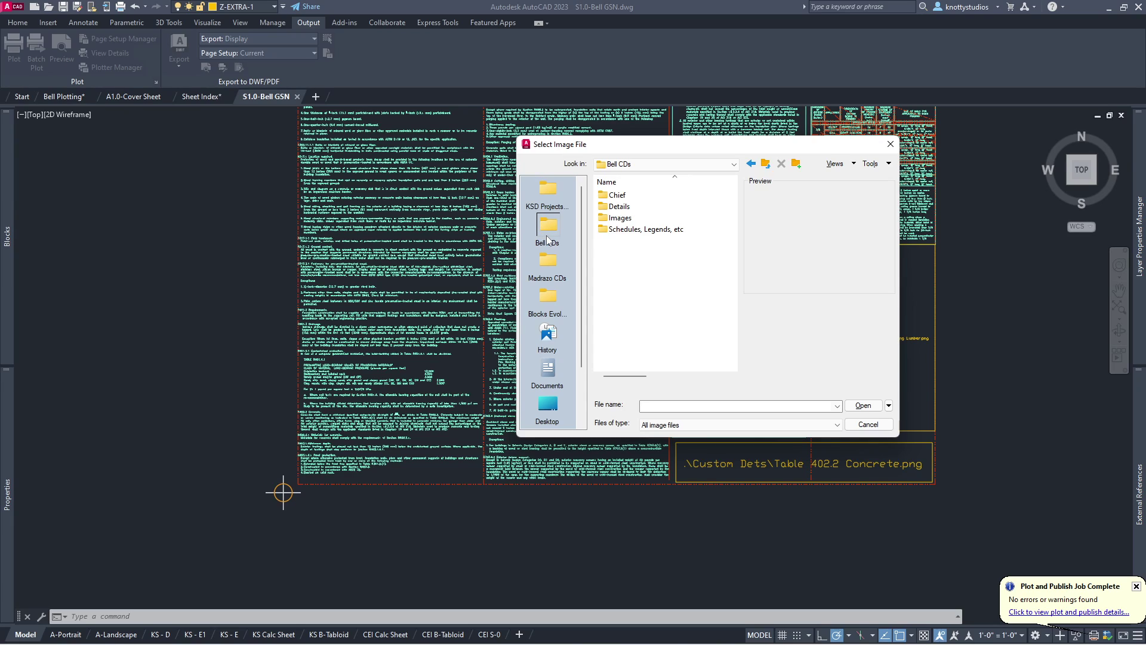
left_click(549, 297)
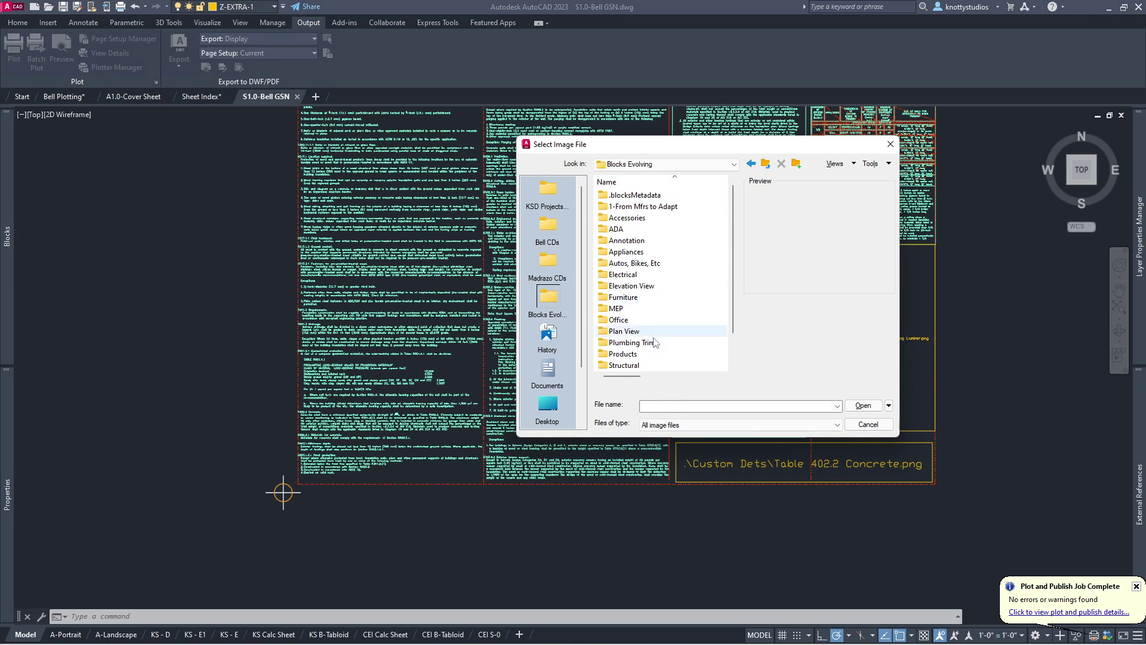
left_click(549, 191)
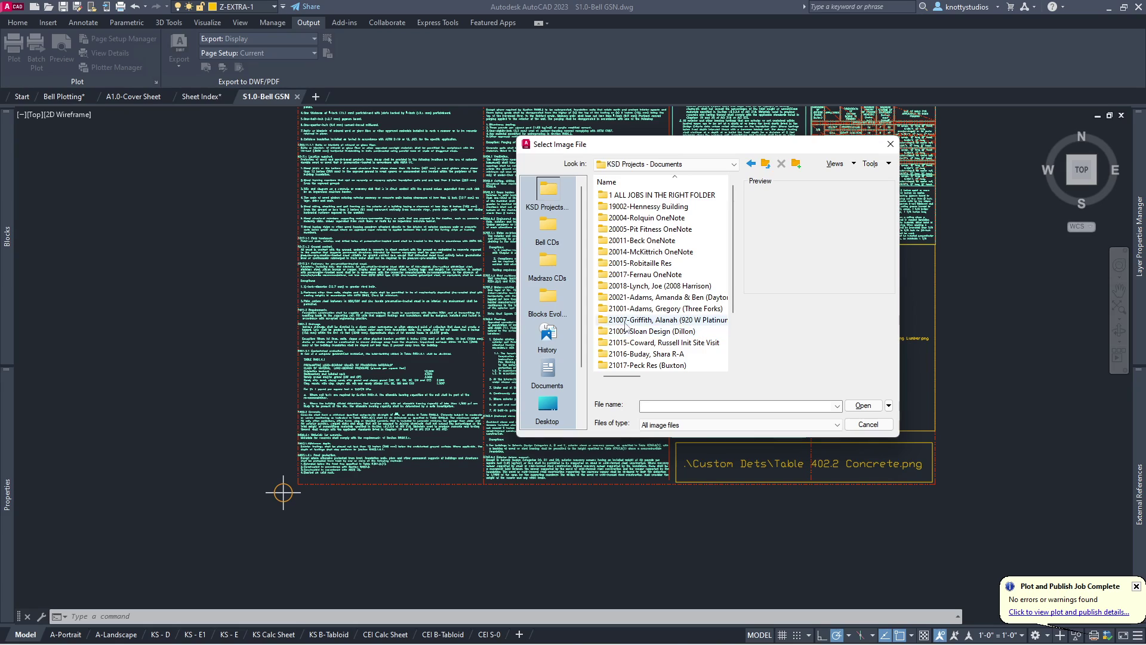
left_click(545, 230)
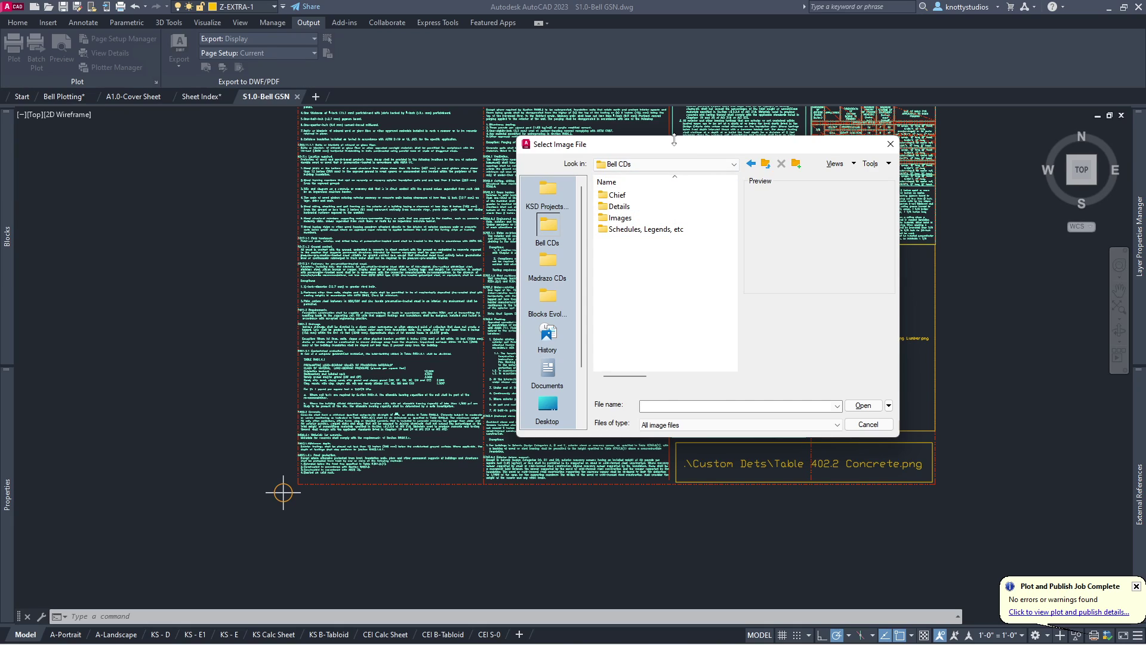
Step: Relink Notching-Cutting & Drilling Lumber.png from the Bell CDs Images folder and reuse that path for the concrete table image
double_click(614, 218)
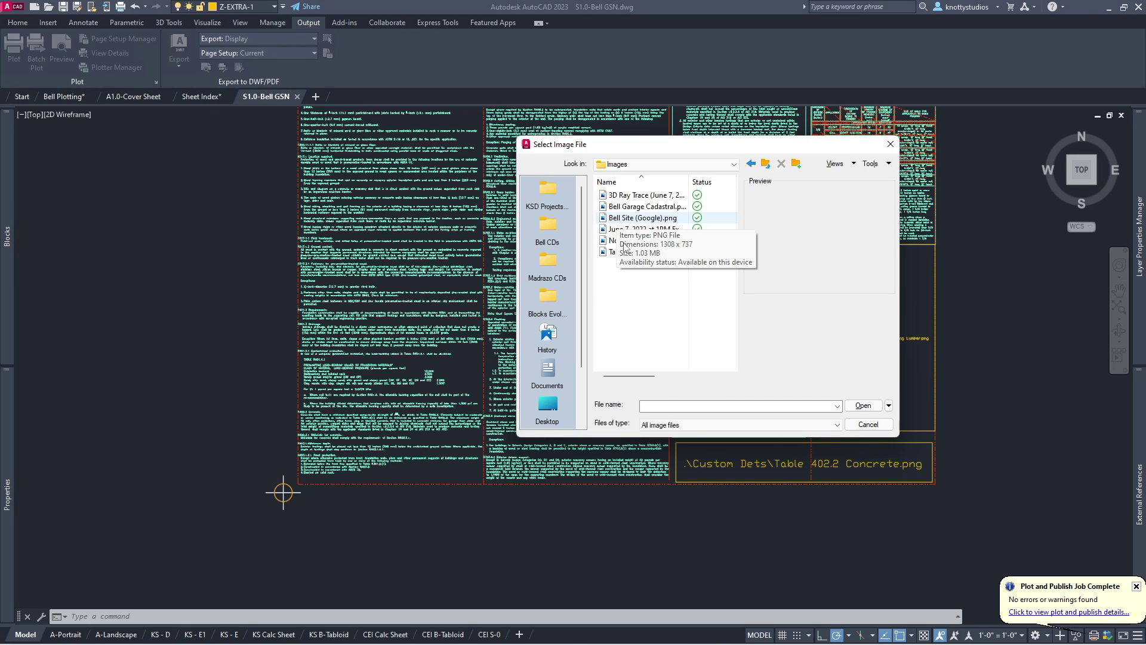
left_click(621, 240)
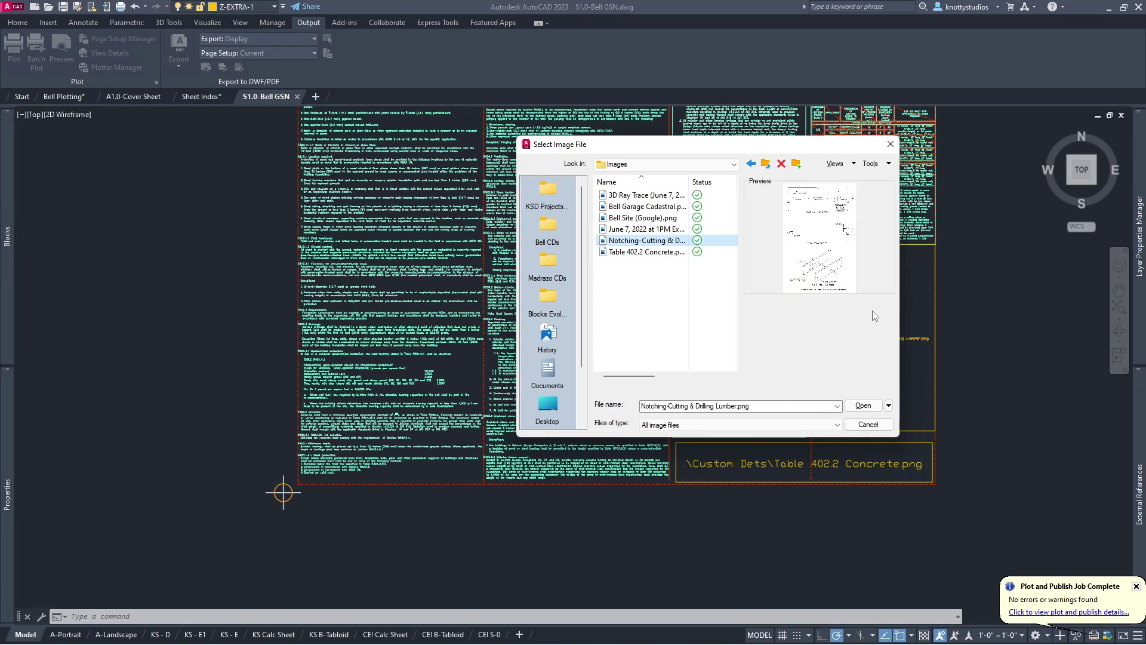
left_click_drag(754, 144, 555, 239)
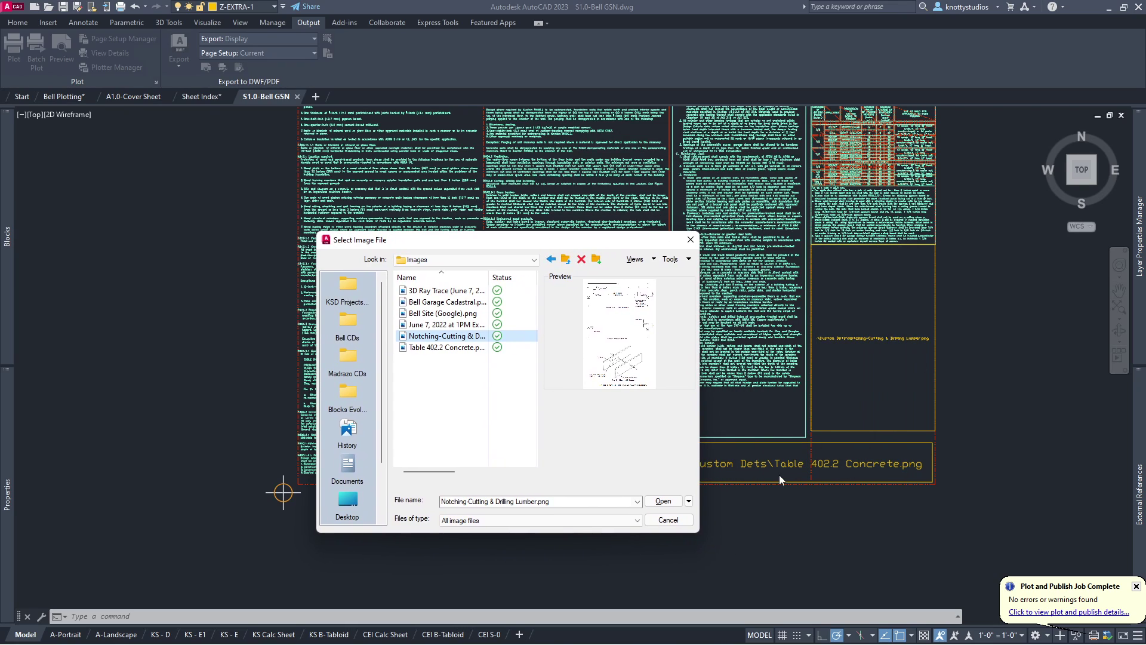
left_click(661, 501)
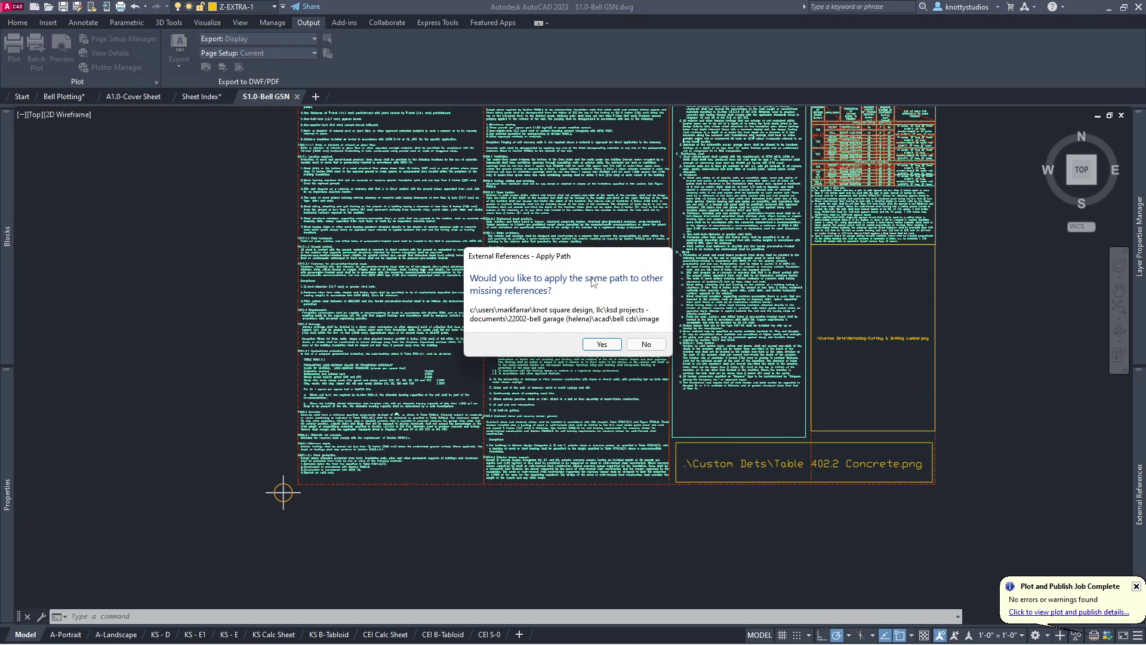
left_click(601, 344)
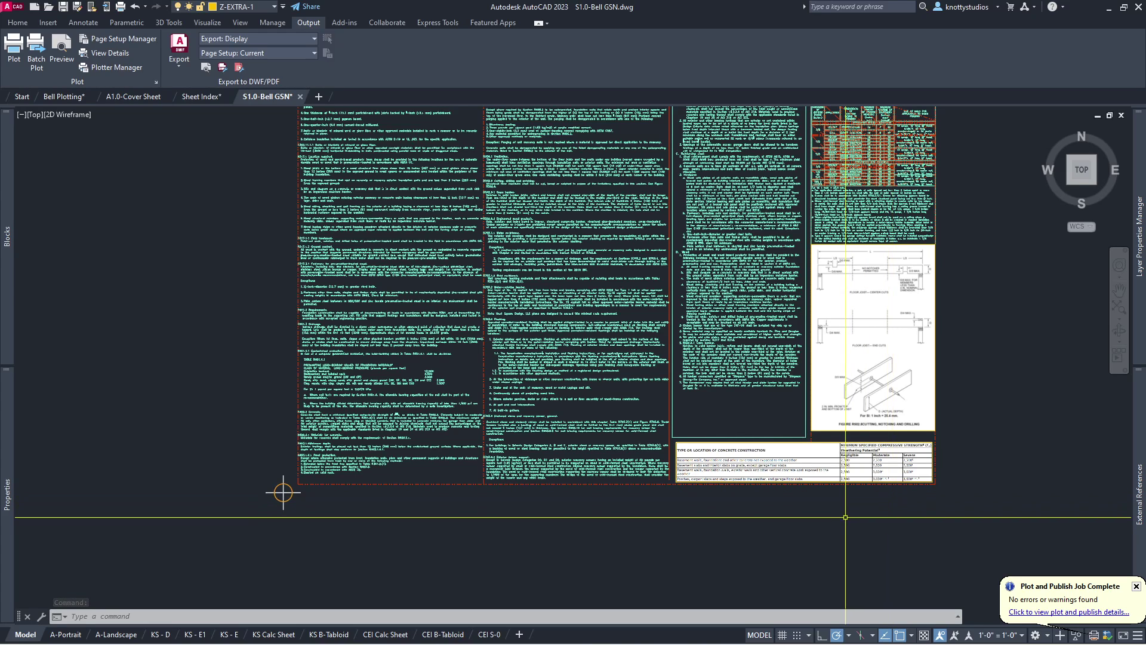
Step: Zoom the view onto the Structural Code Reference notes until they are legible
scroll(846, 517, "down", 4)
scroll(679, 336, "up", 2)
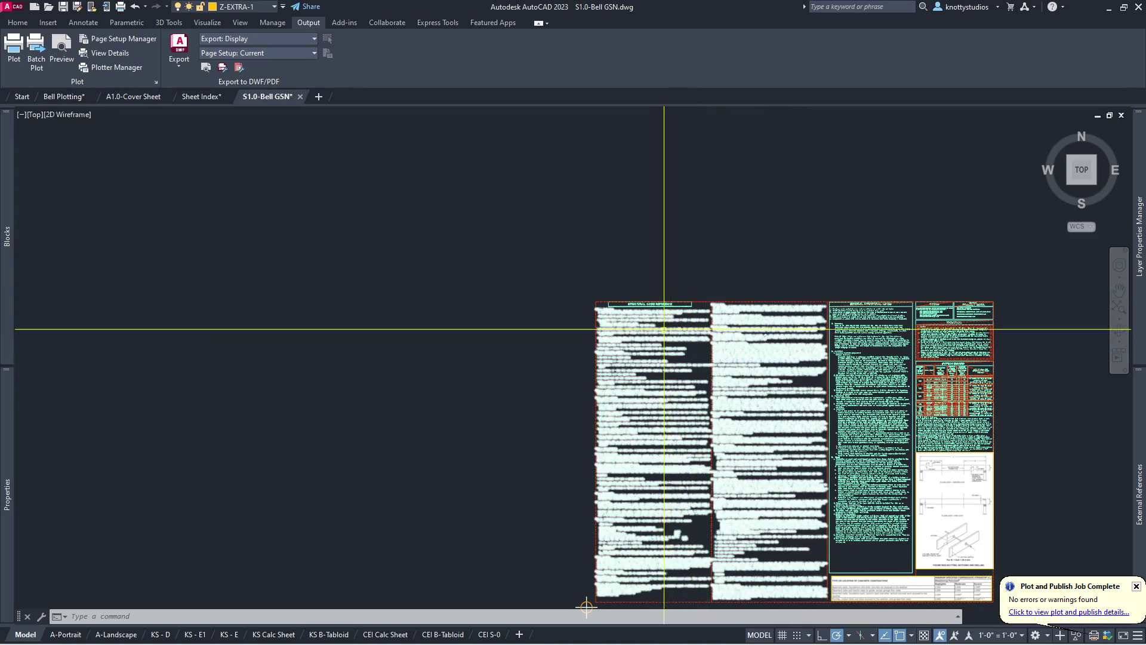
scroll(666, 329, "up", 8)
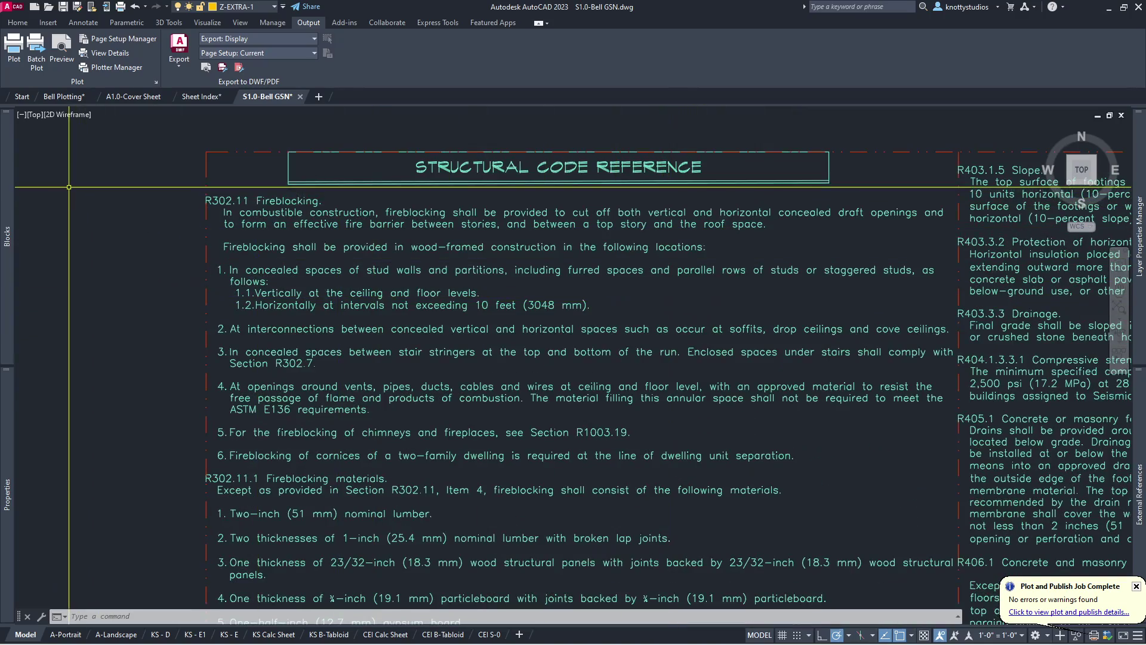
scroll(277, 201, "down", 3)
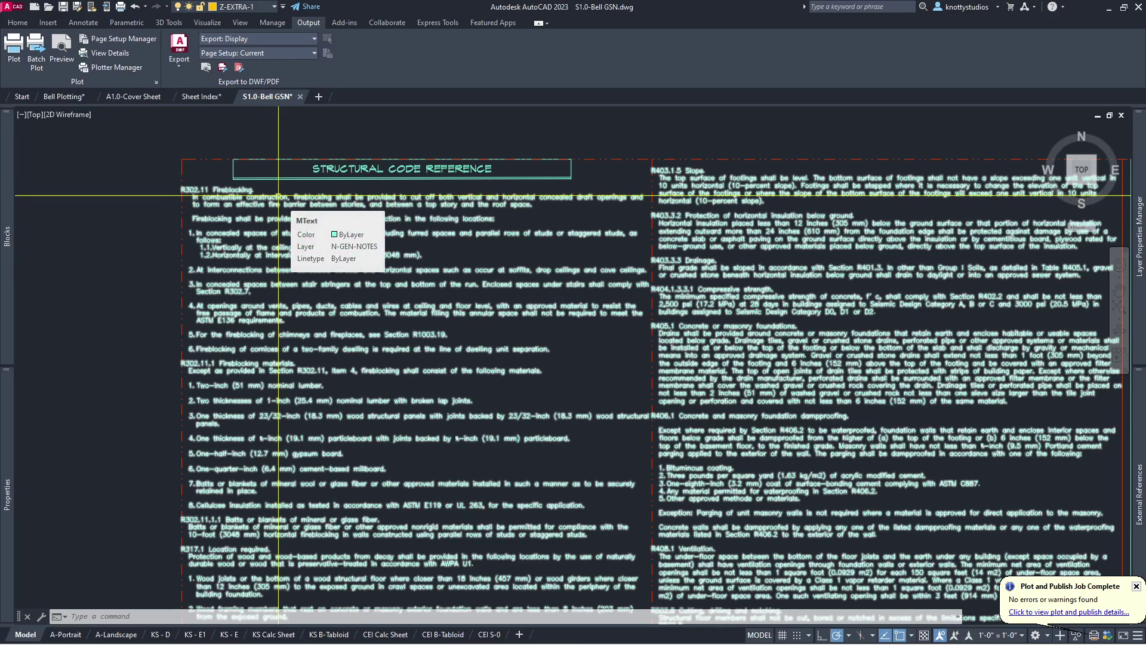
left_click(278, 195)
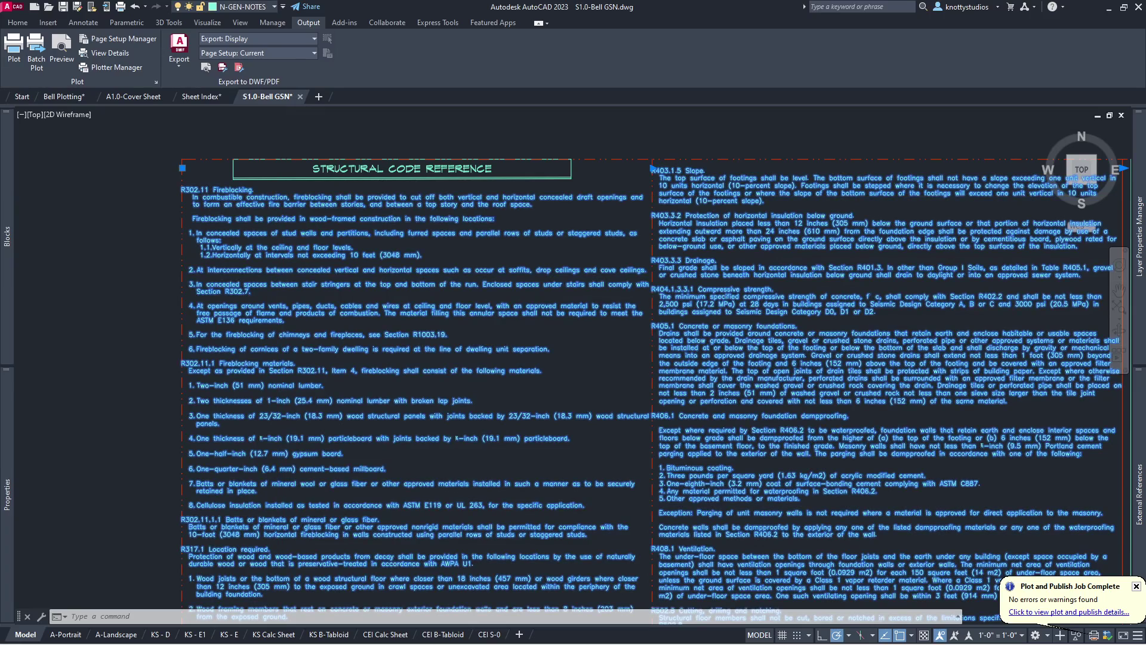
double_click(278, 195)
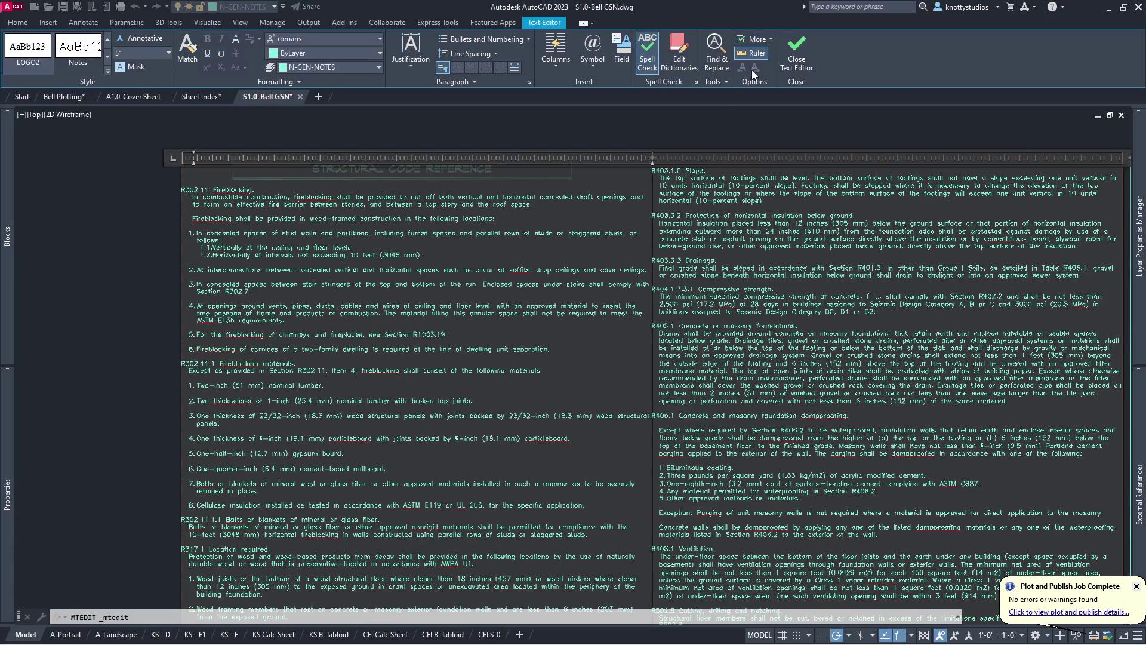
left_click(800, 60)
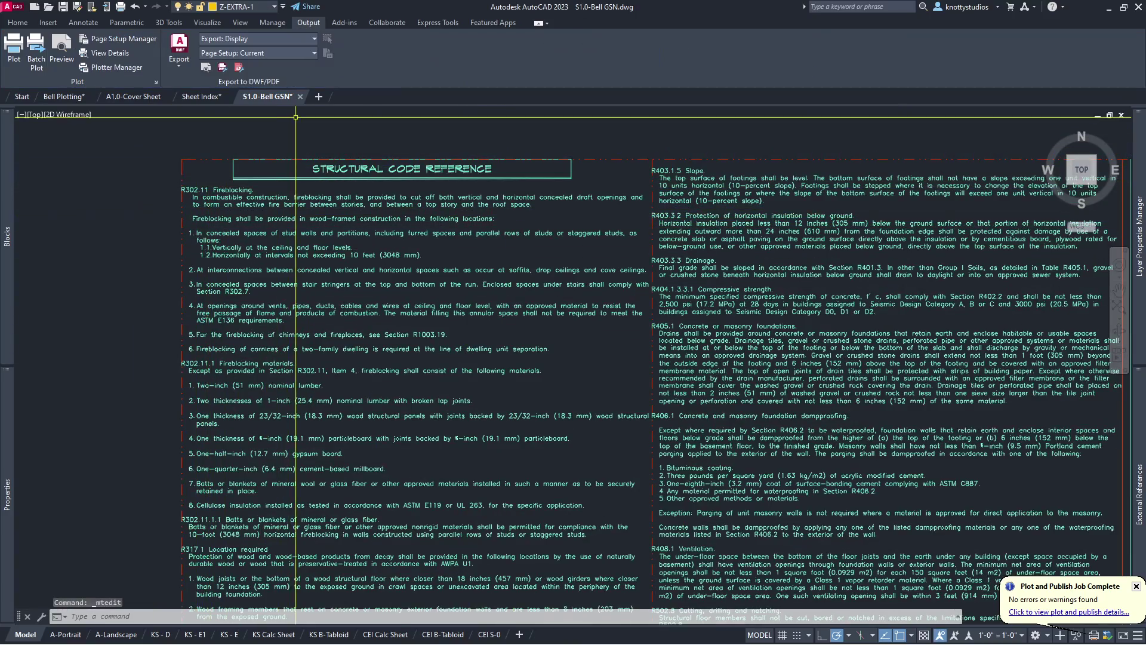
Step: Switch to the Bell Plotting drawing and open its S1.0-GSN layout
mouse_move(269, 97)
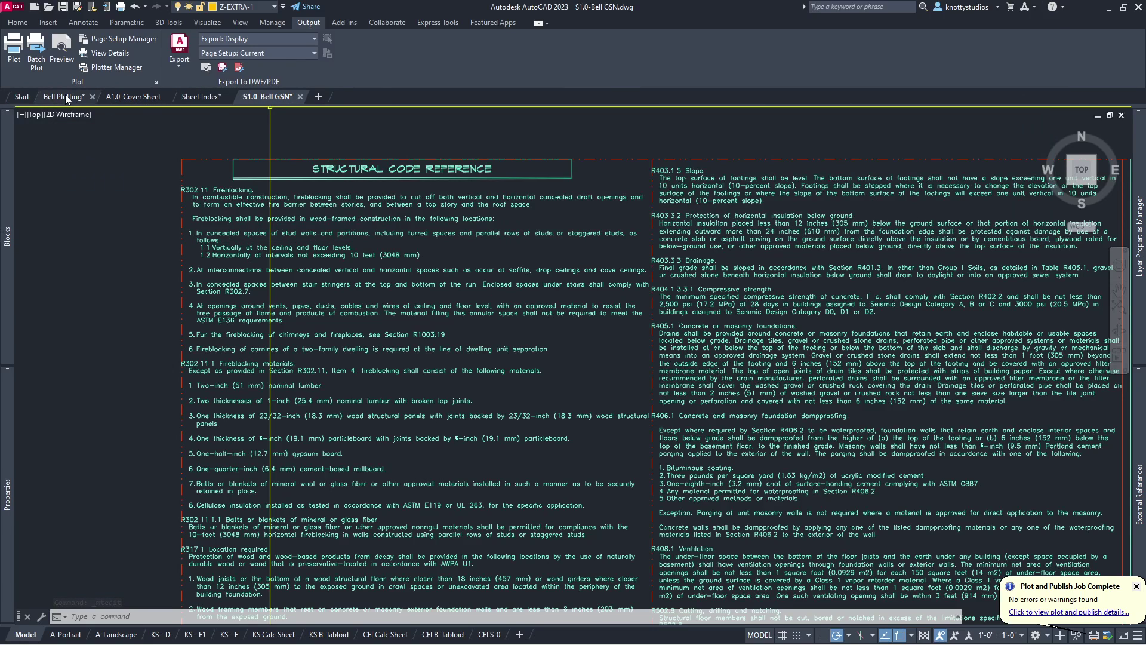
left_click(65, 97)
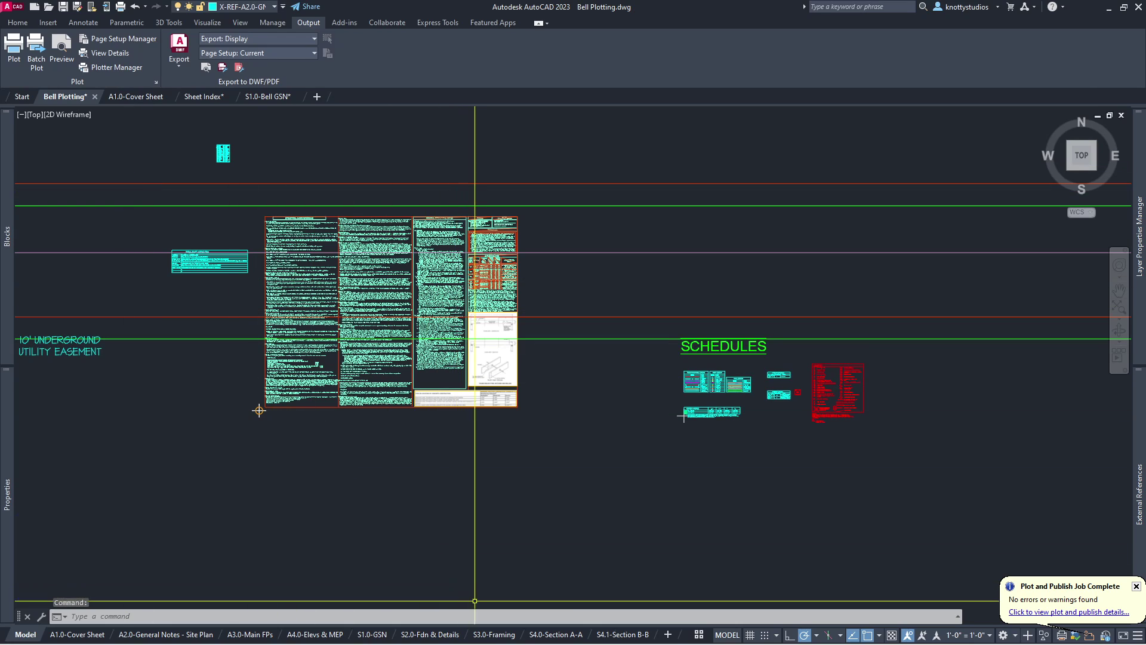
left_click(372, 635)
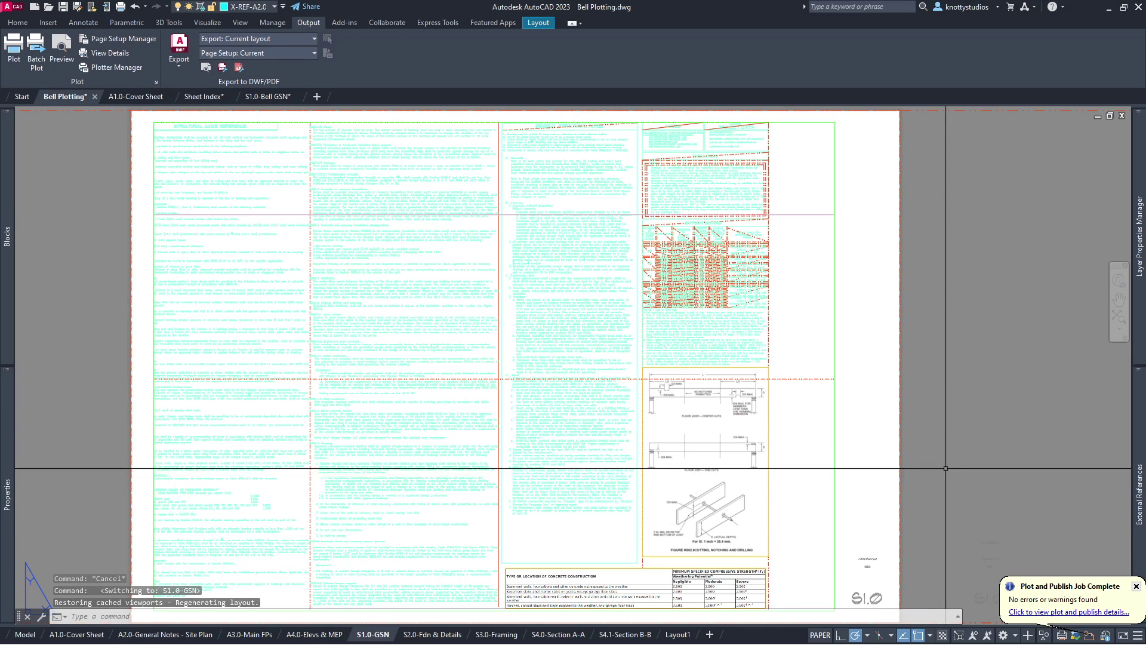
scroll(781, 345, "down", 4)
scroll(816, 442, "up", 2)
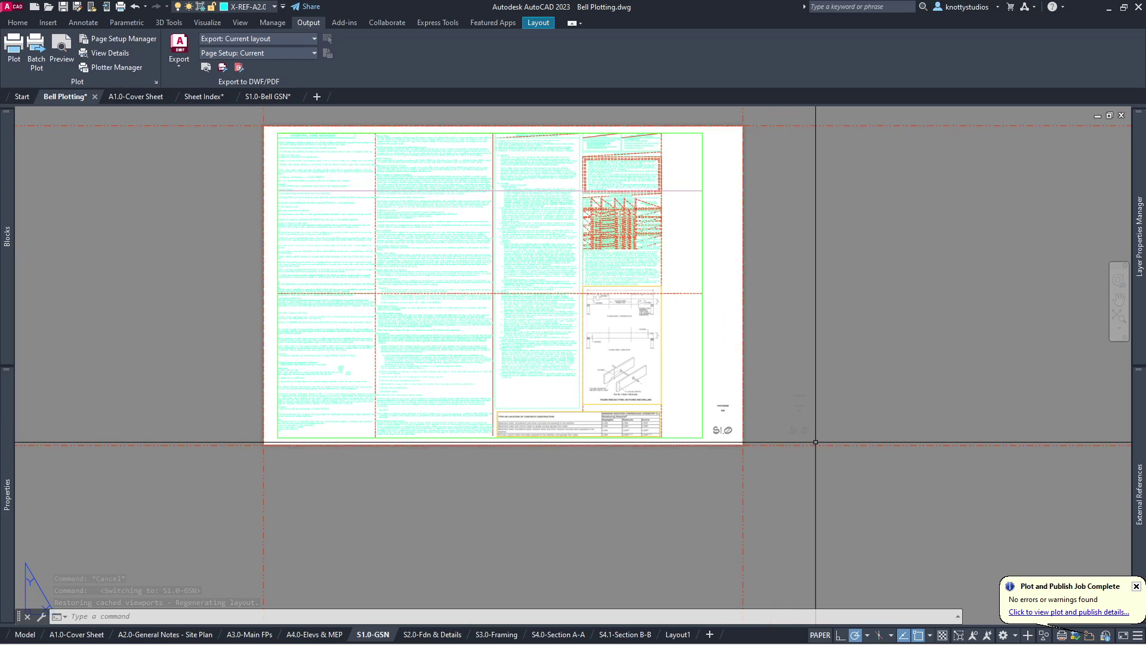
scroll(815, 442, "up", 2)
Step: Window-select and erase the four stray title text objects right of the sheet
left_click(720, 283)
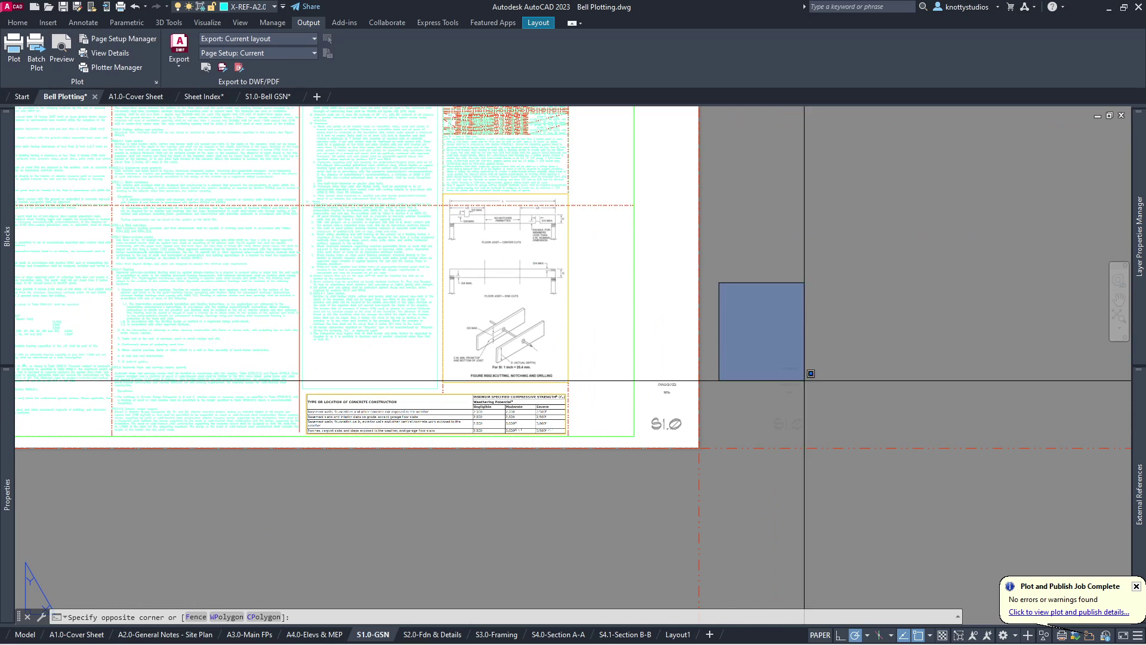
left_click(931, 559)
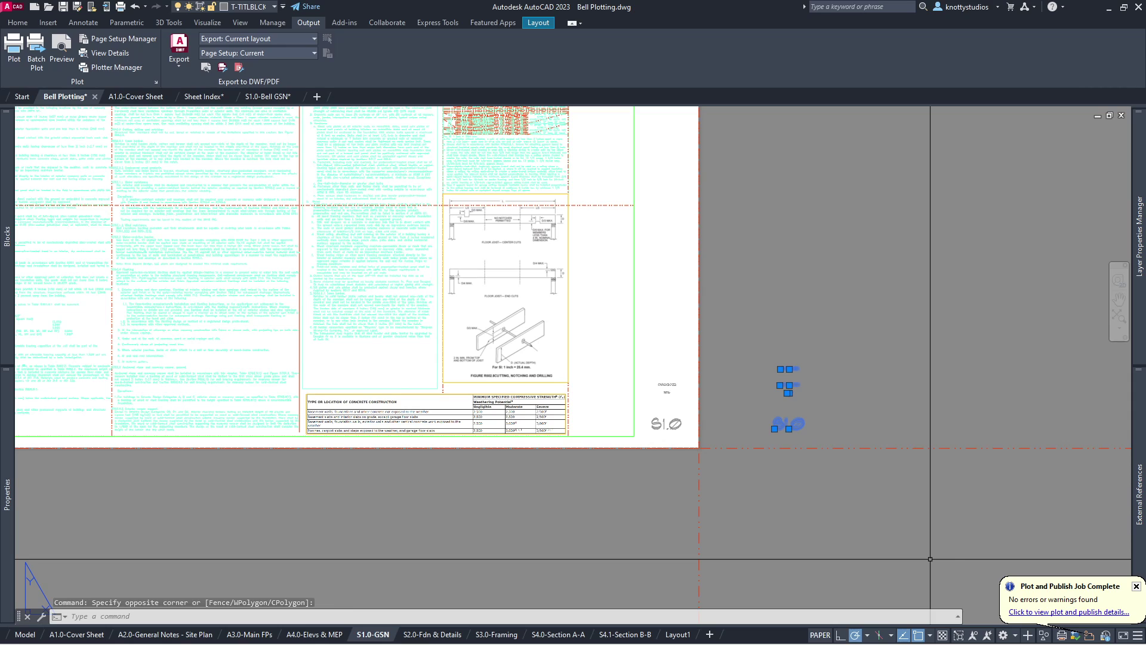
key("Delete")
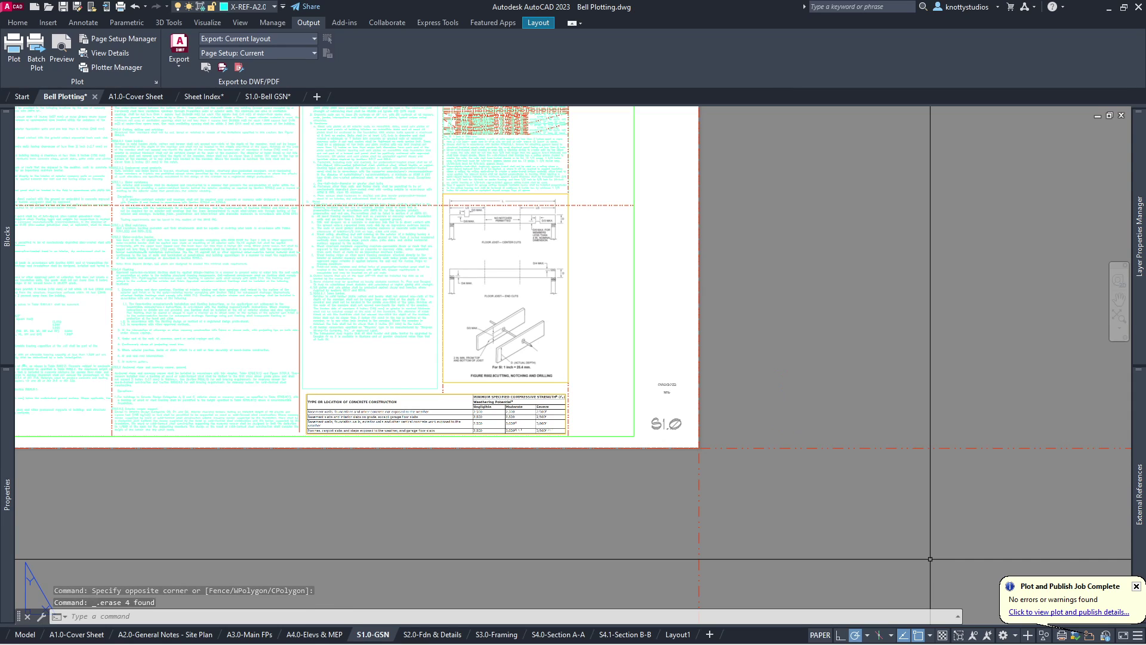
scroll(824, 489, "down", 2)
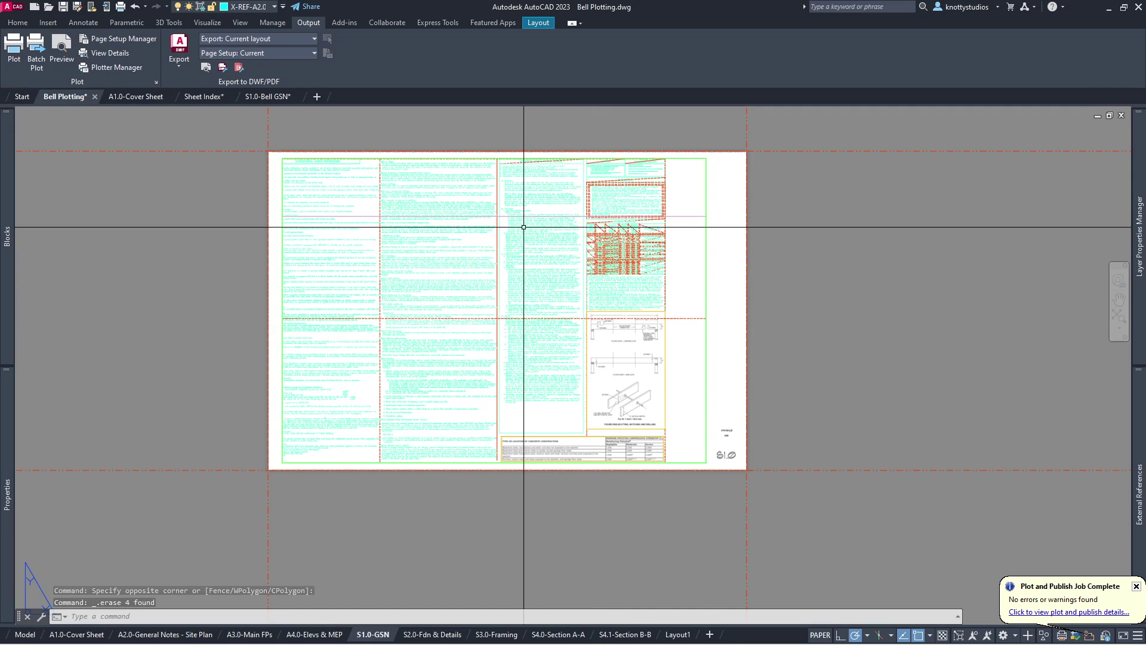
Step: Open the A3.0-Main FPs layout and select its title block xref
left_click(252, 635)
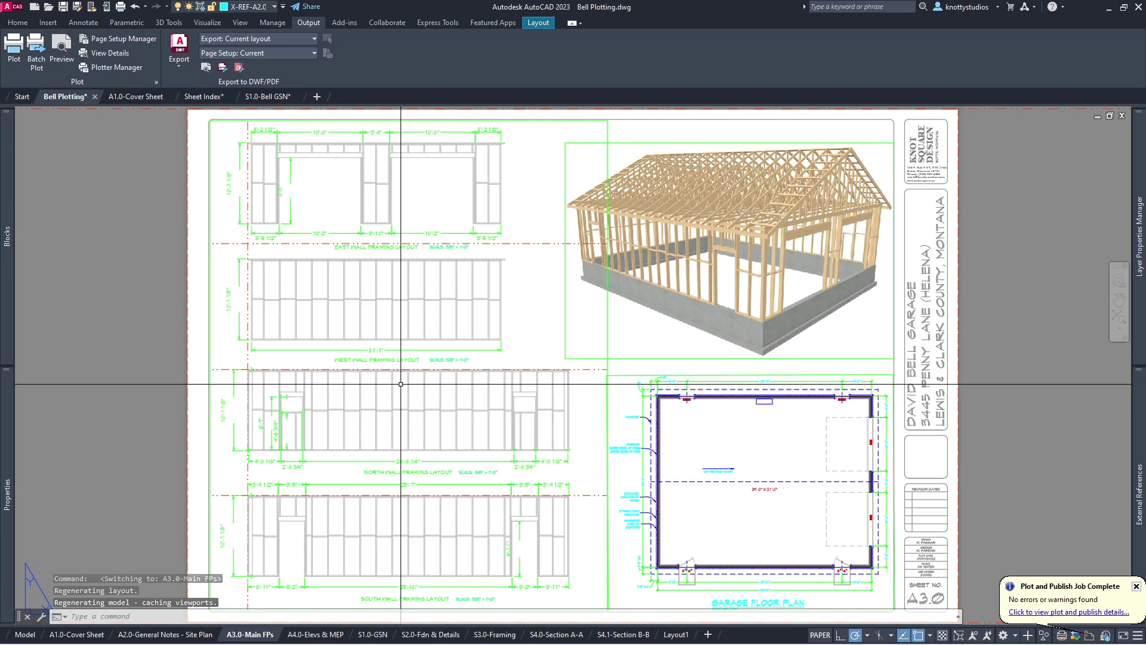
left_click(942, 189)
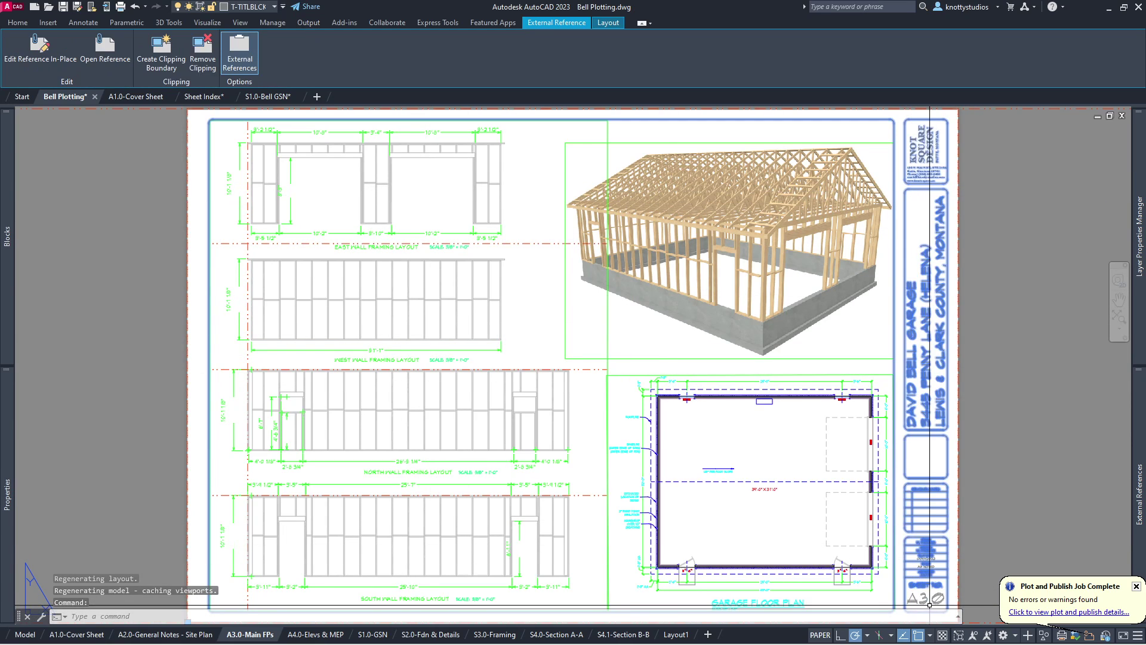
scroll(930, 604, "up", 5)
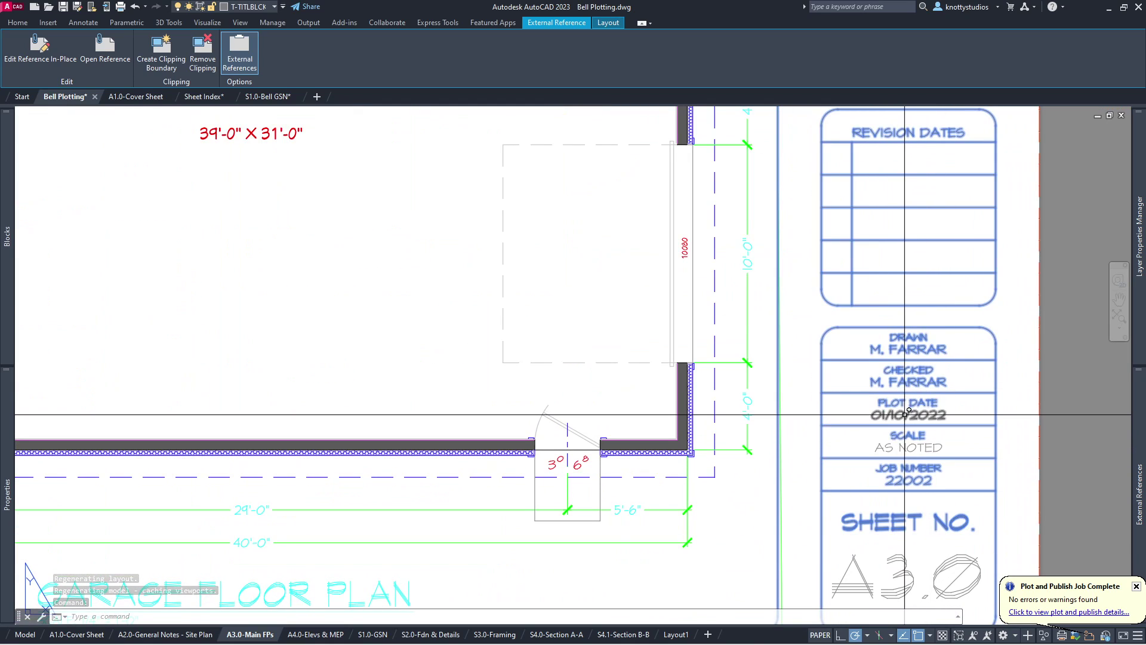
scroll(908, 412, "down", 5)
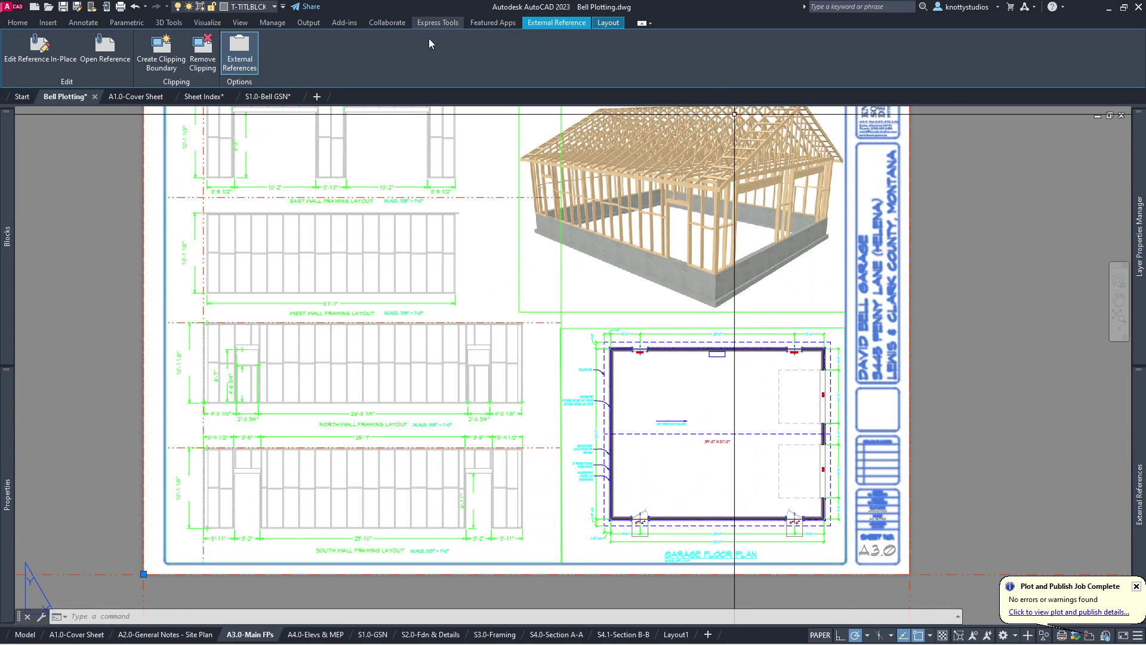
scroll(891, 515, "up", 7)
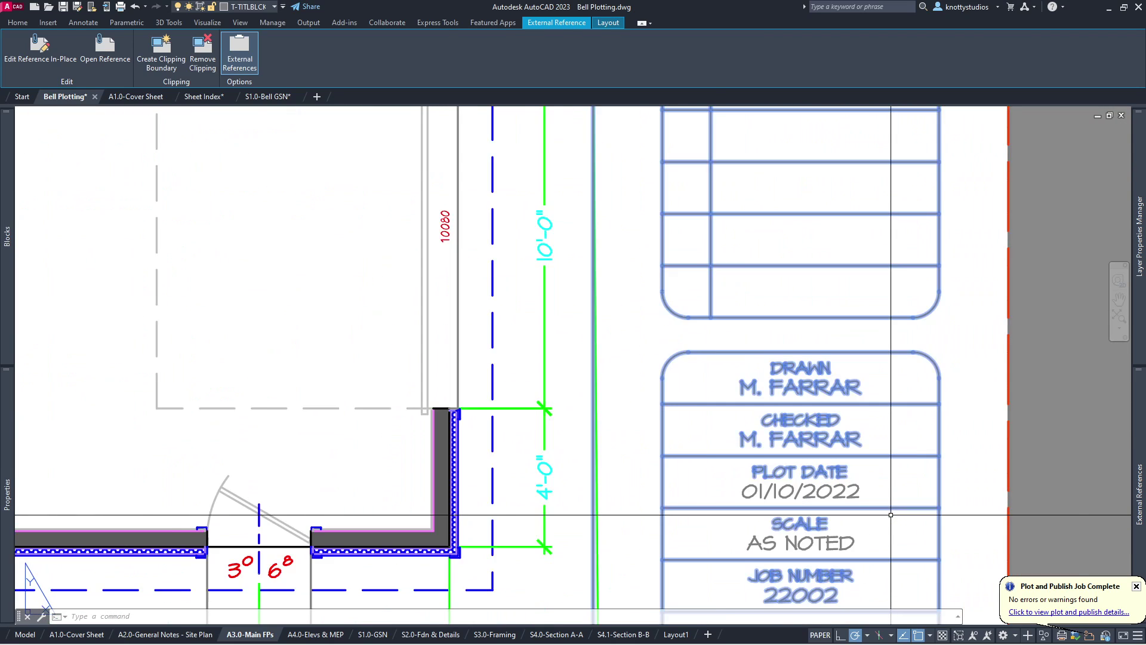
scroll(891, 515, "up", 2)
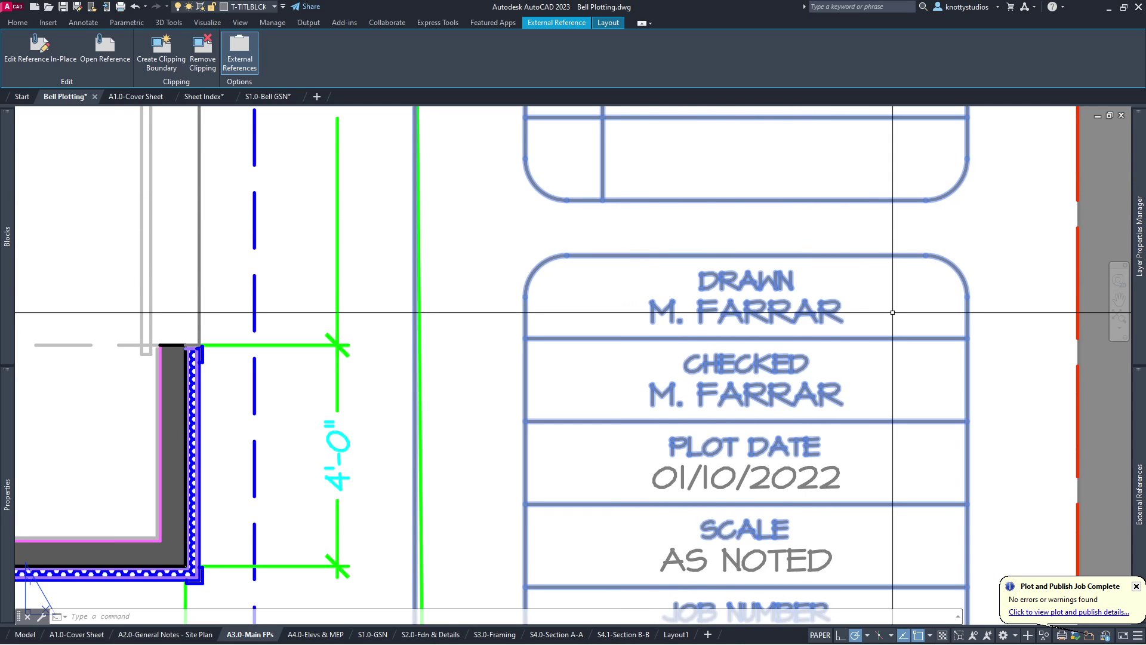
scroll(834, 542, "down", 4)
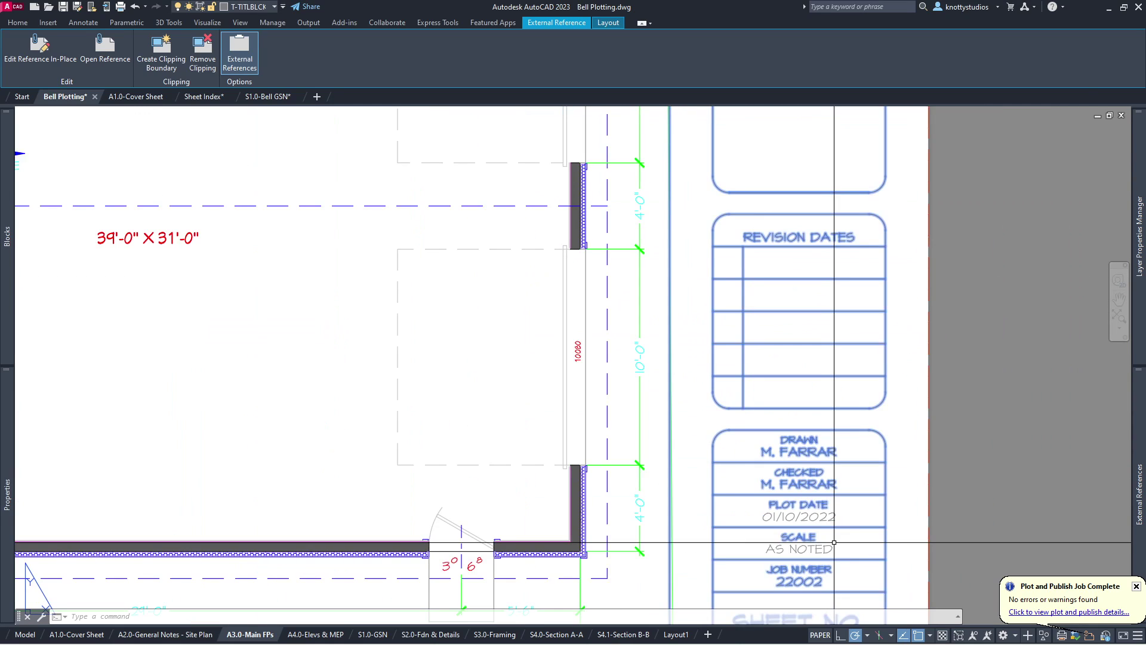
scroll(834, 542, "down", 8)
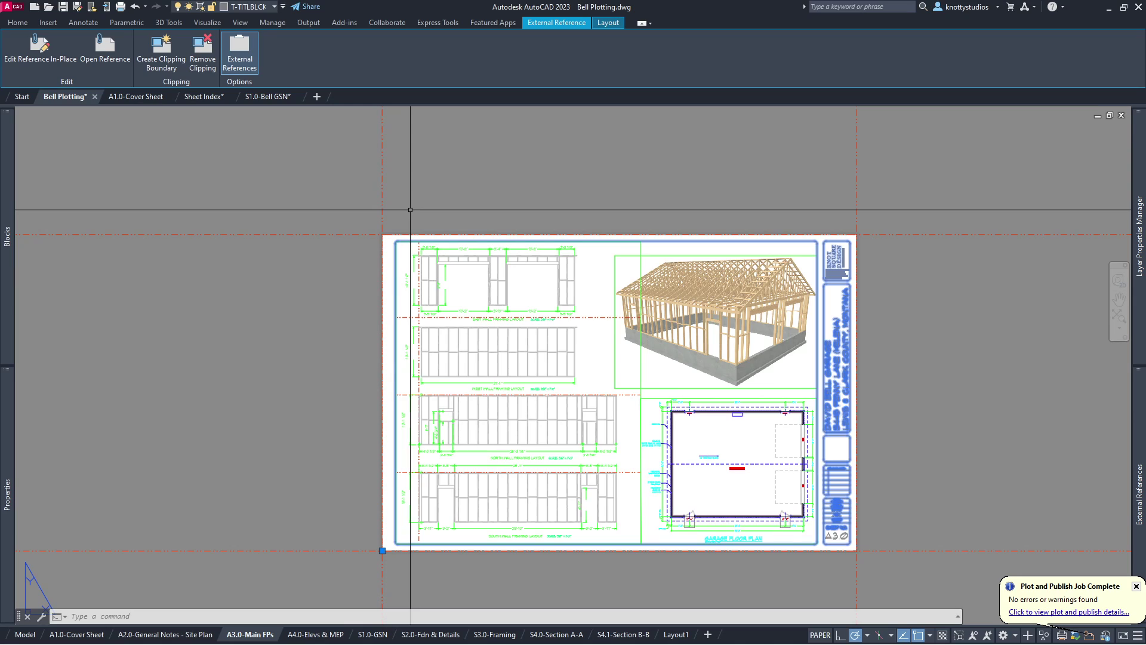
Step: Copy the title block with base point 0,0 and go back to S1.0-GSN
key("ctrl+shift+c")
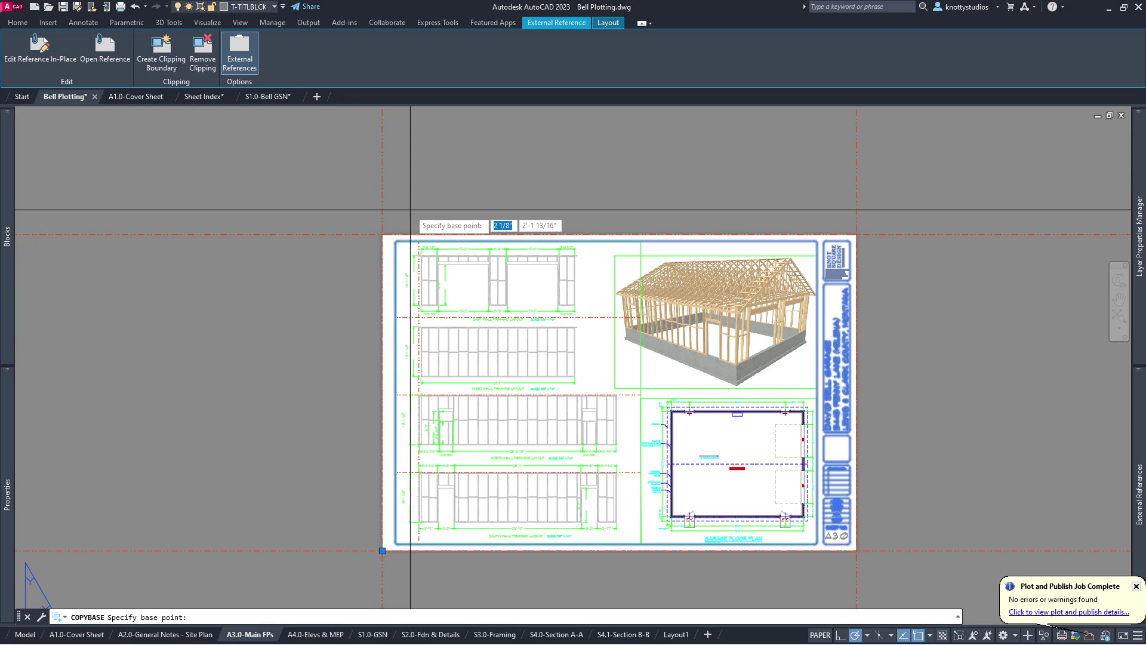
type("0")
key("Tab")
type("0")
key("Return")
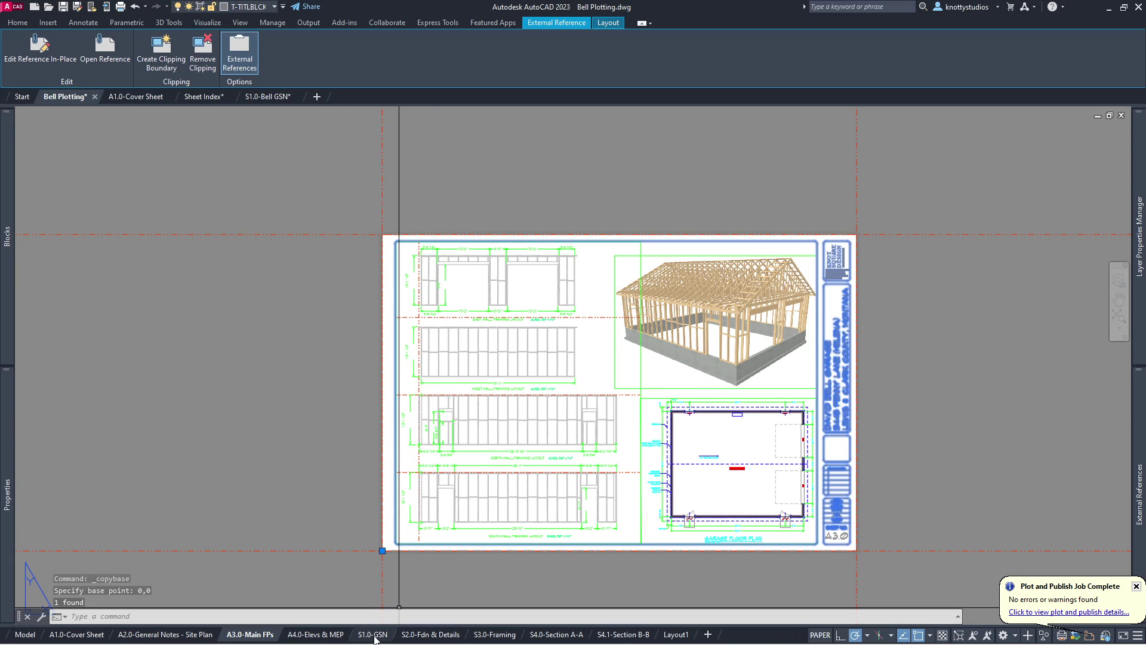
left_click(373, 634)
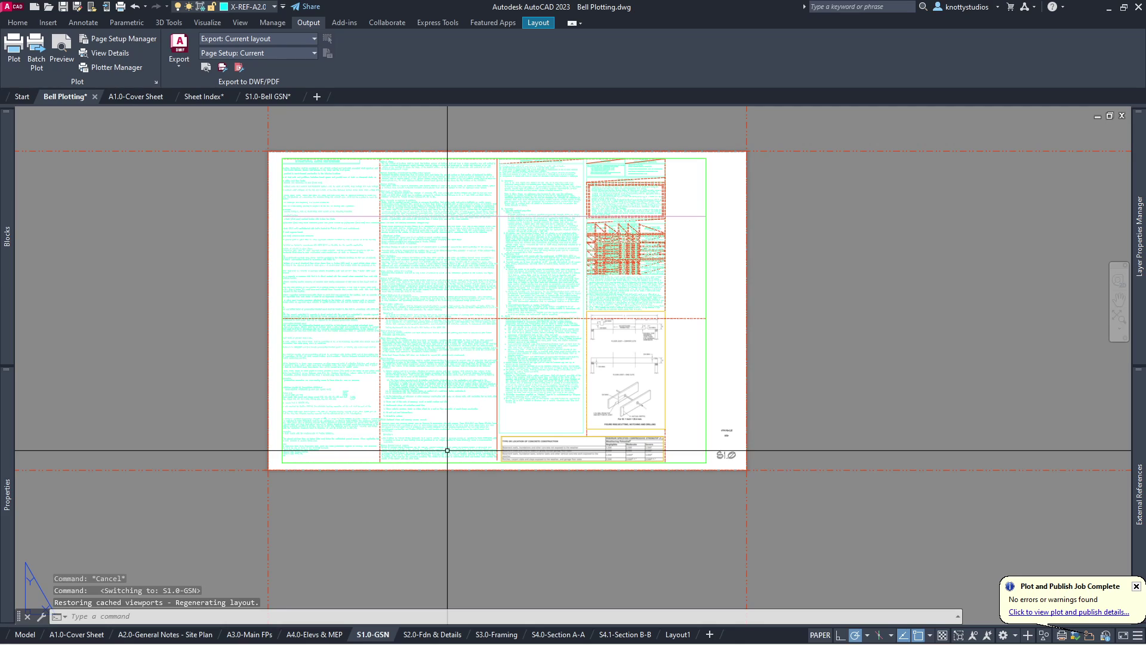
Step: Paste the copied title block at insertion point 0,0
key("ctrl+v")
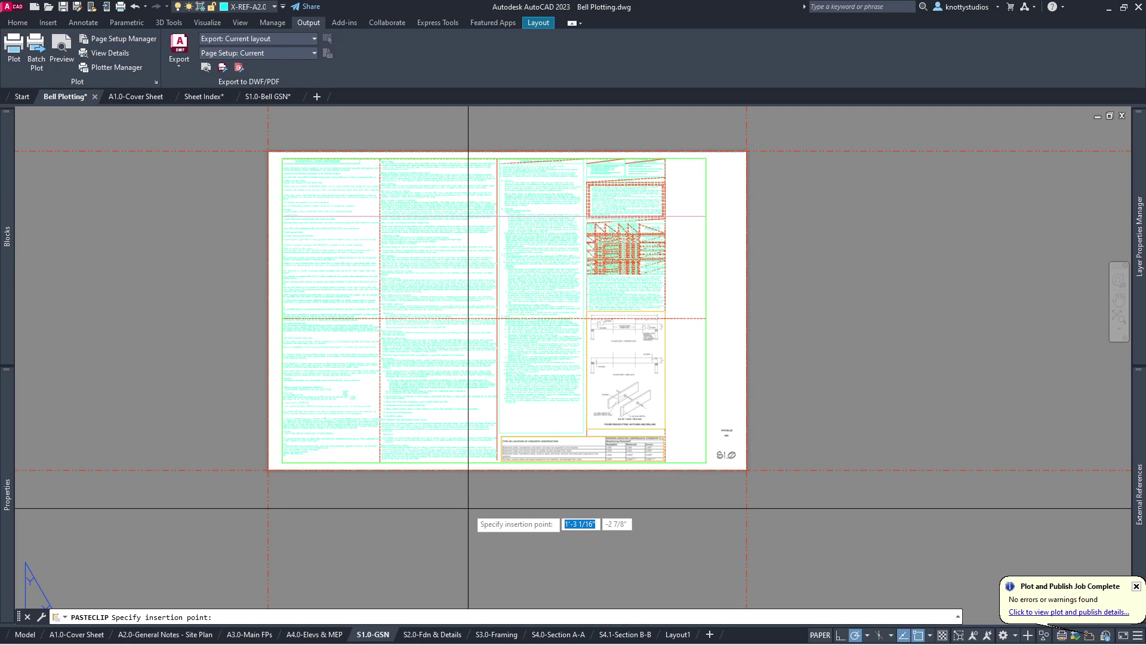
type("0")
key("Tab")
key("Return")
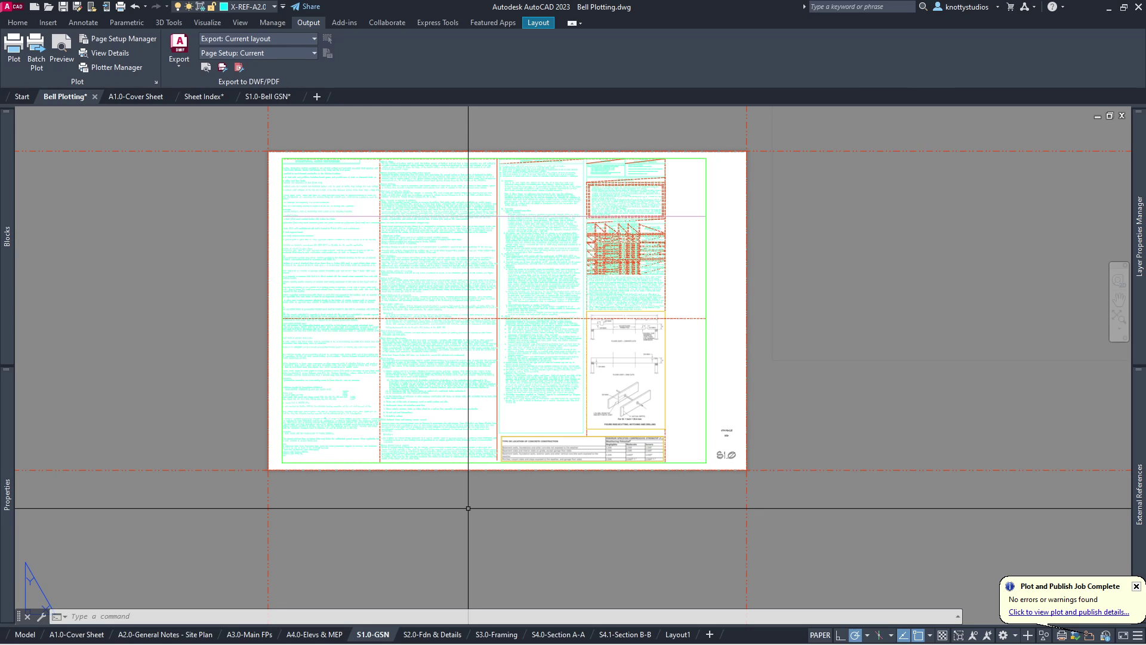
Step: Zoom to the extents of the S1.0-GSN layout
type("z")
key("Return")
type("e")
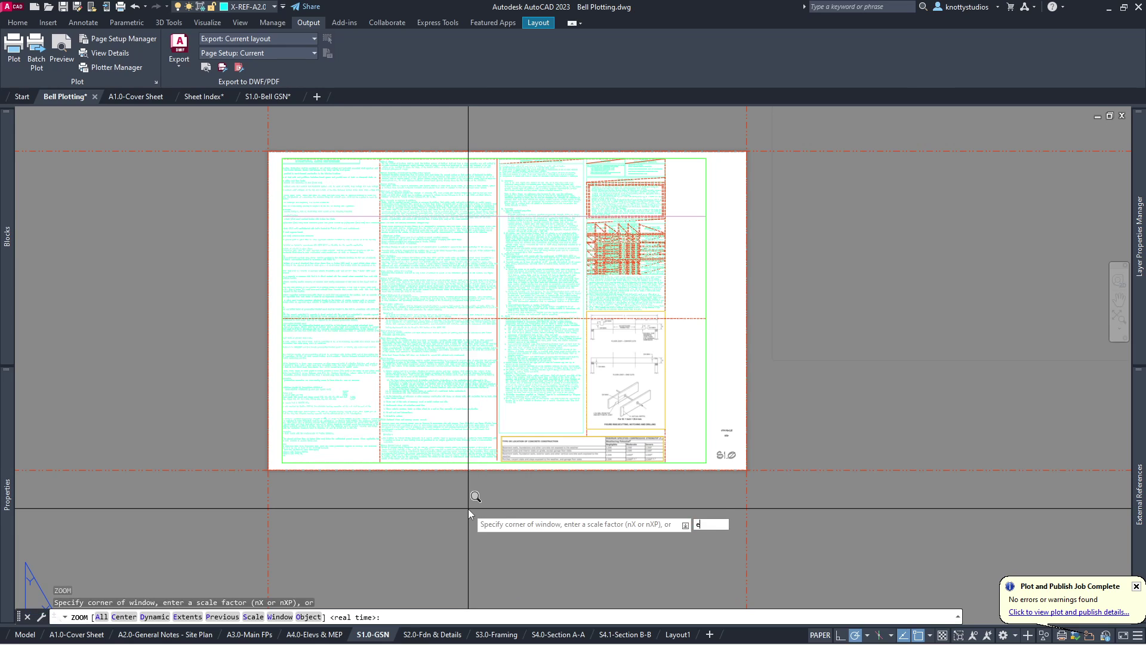
key("Return")
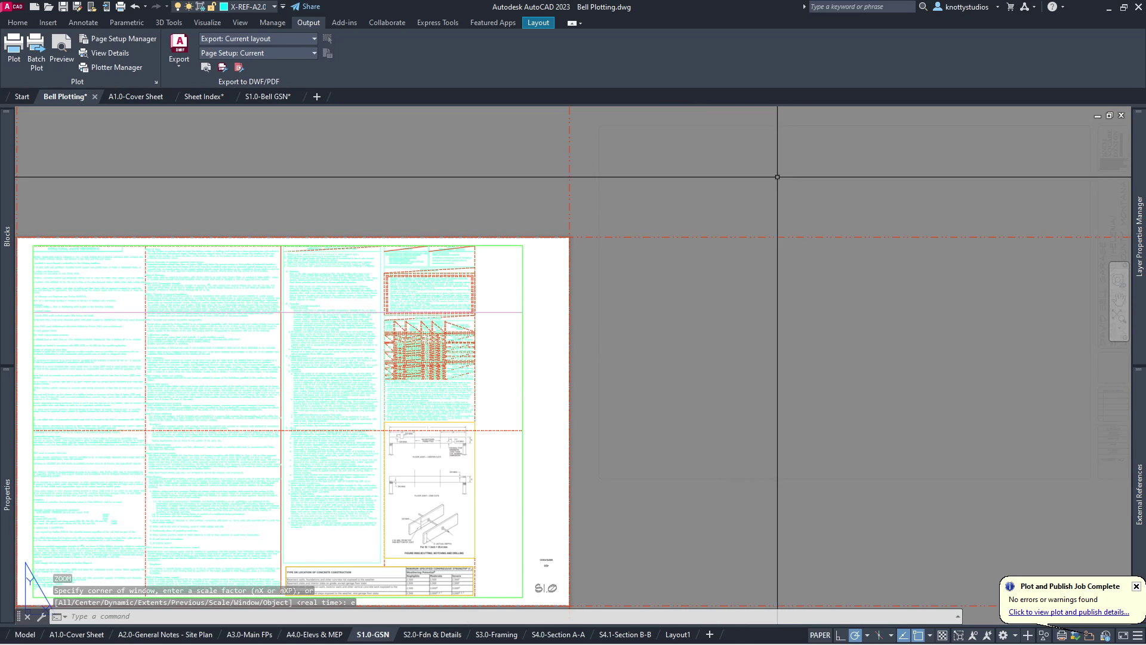
scroll(625, 337, "down", 2)
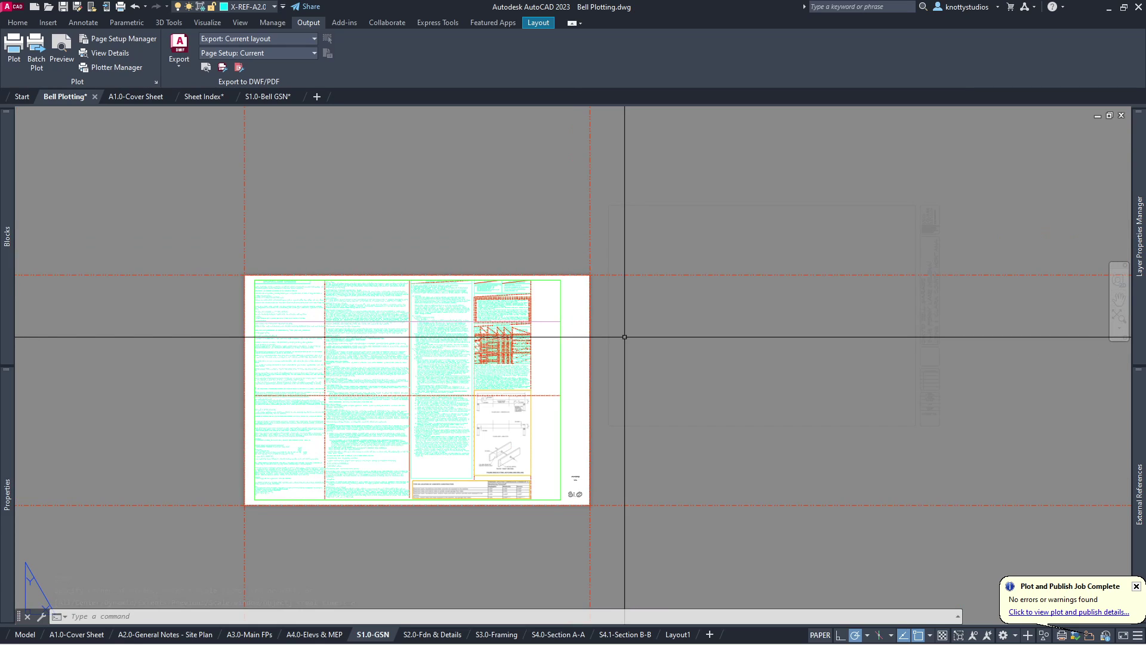
Step: Locate the origin with a cancelled test line from 0,0, then switch to A3.0-Main FPs
type("l")
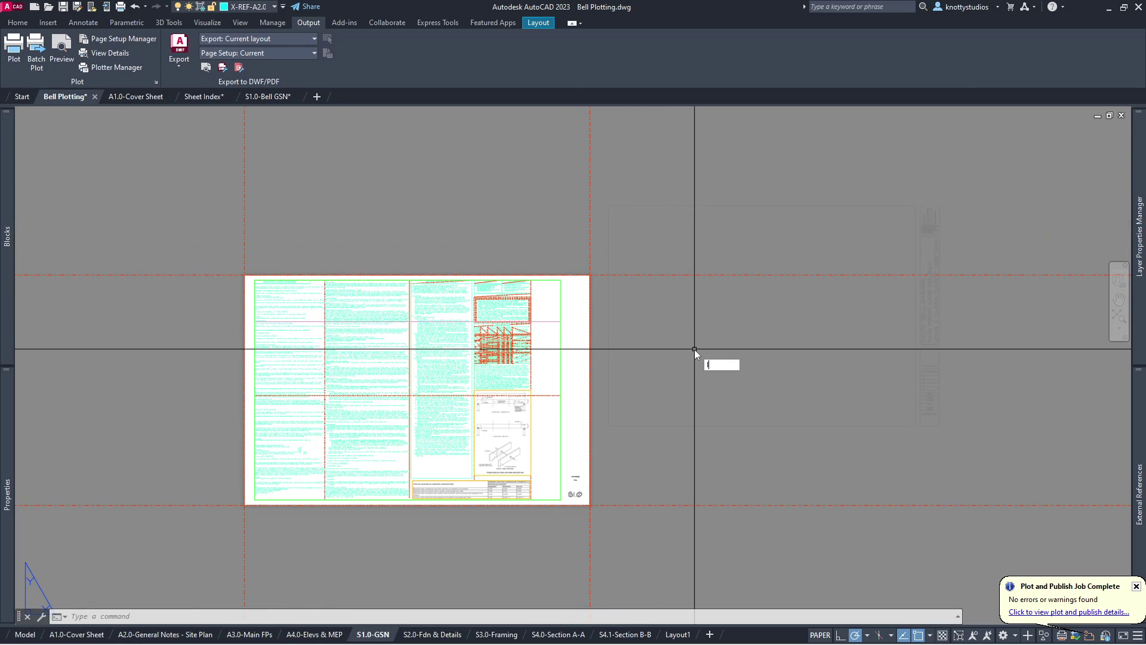
key("Return")
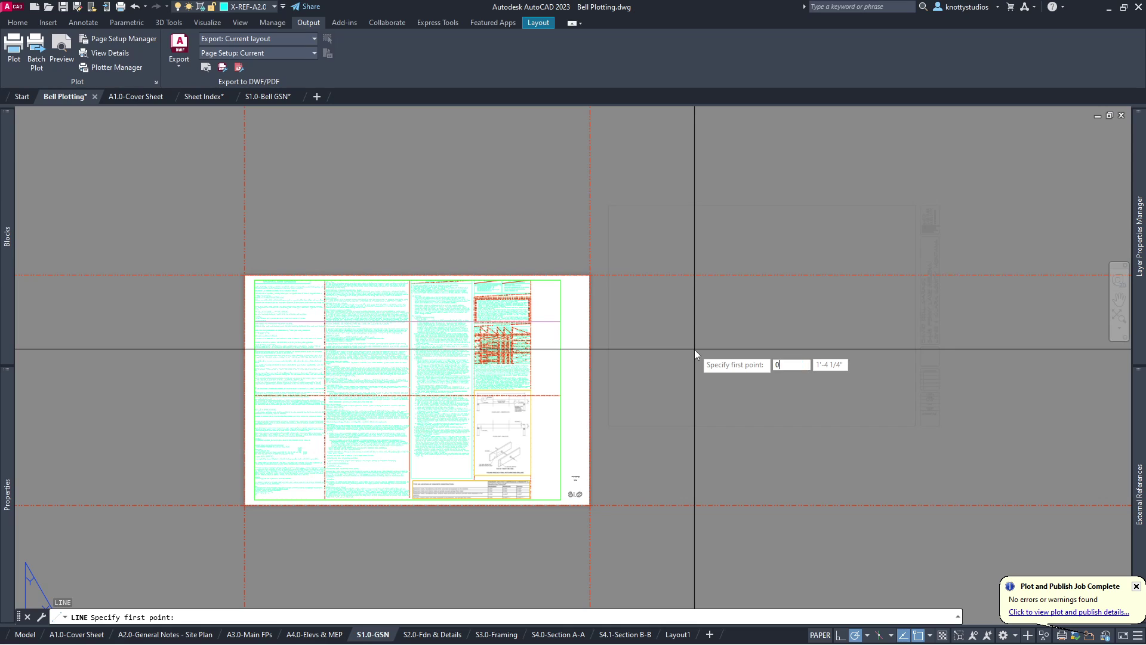
type(",0")
key("Return")
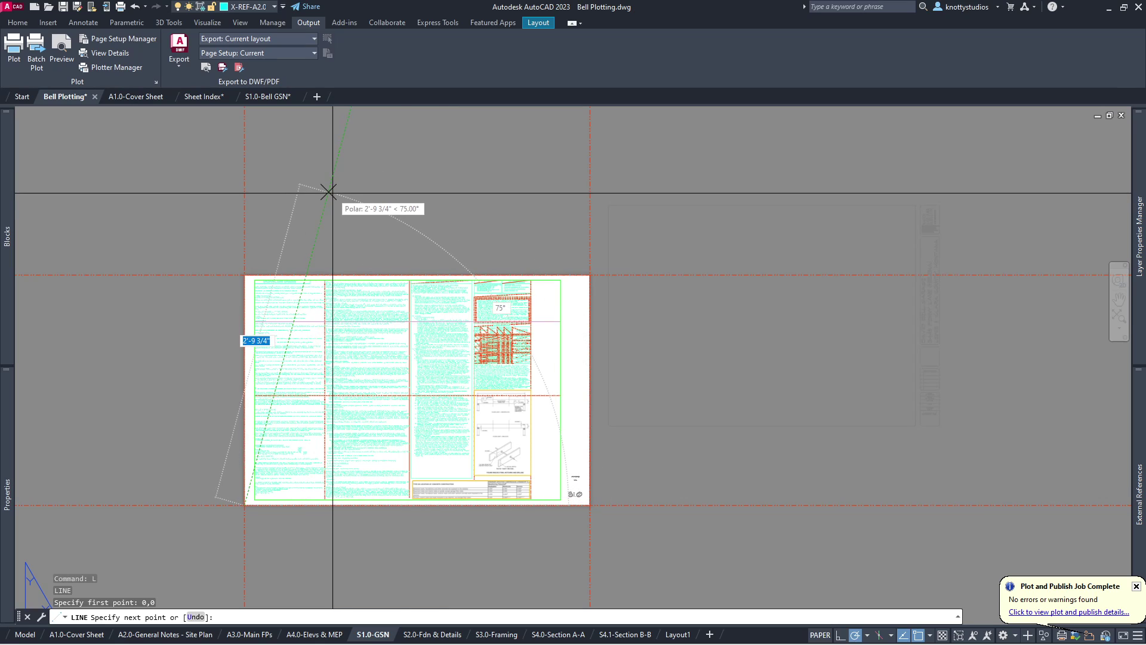
key("Escape")
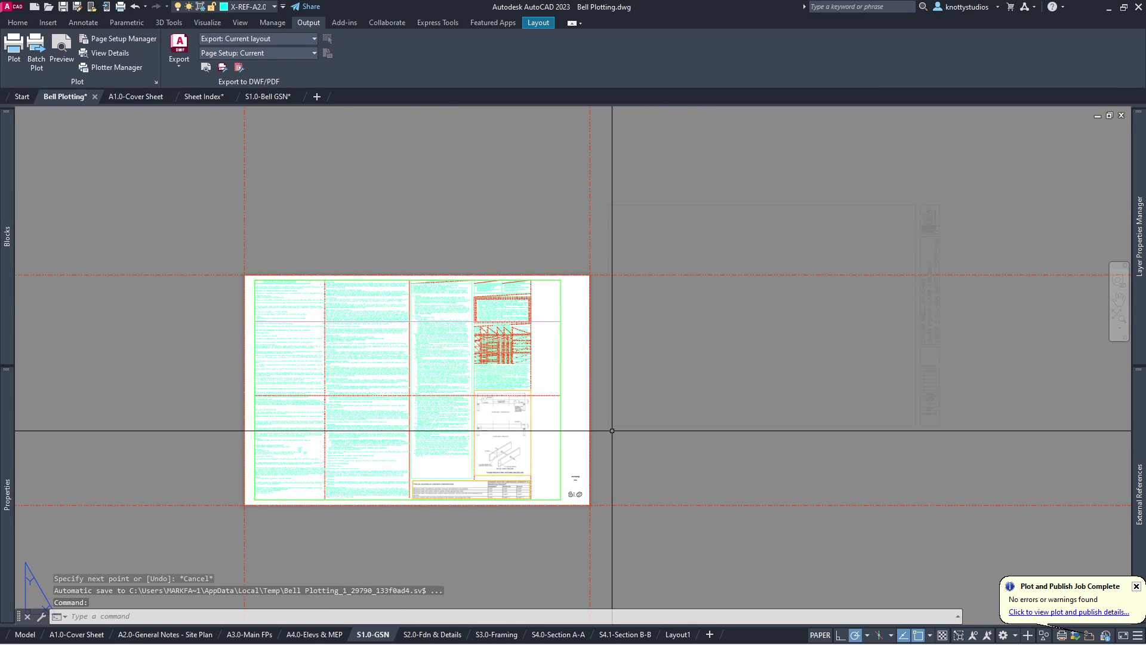
scroll(612, 430, "up", 3)
scroll(609, 430, "down", 3)
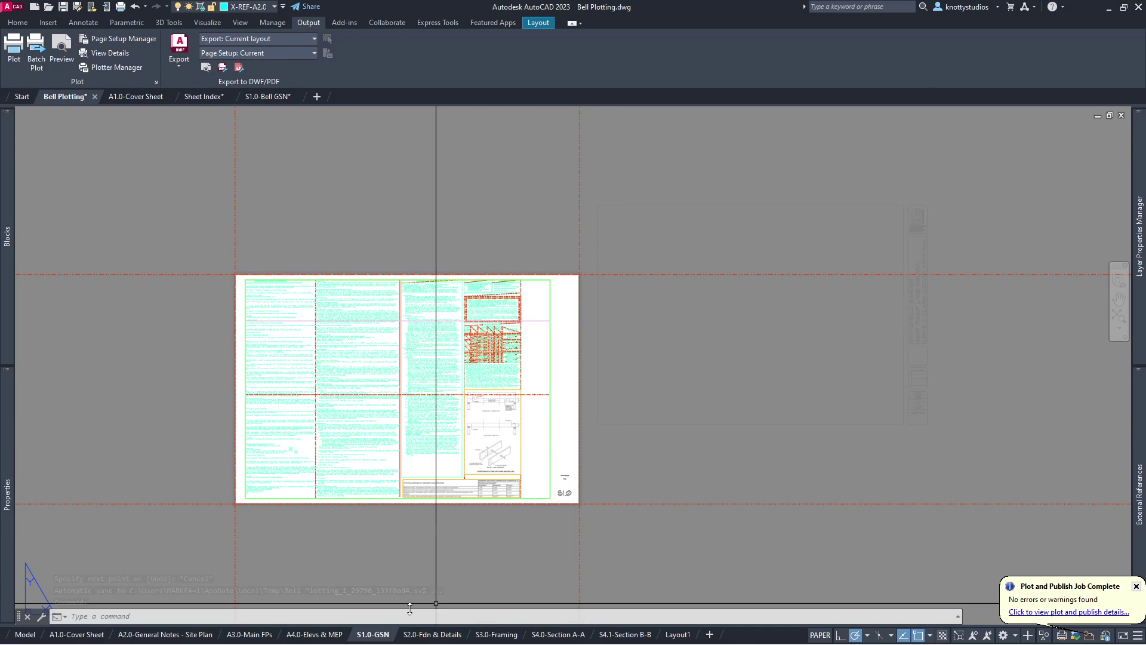
left_click(237, 639)
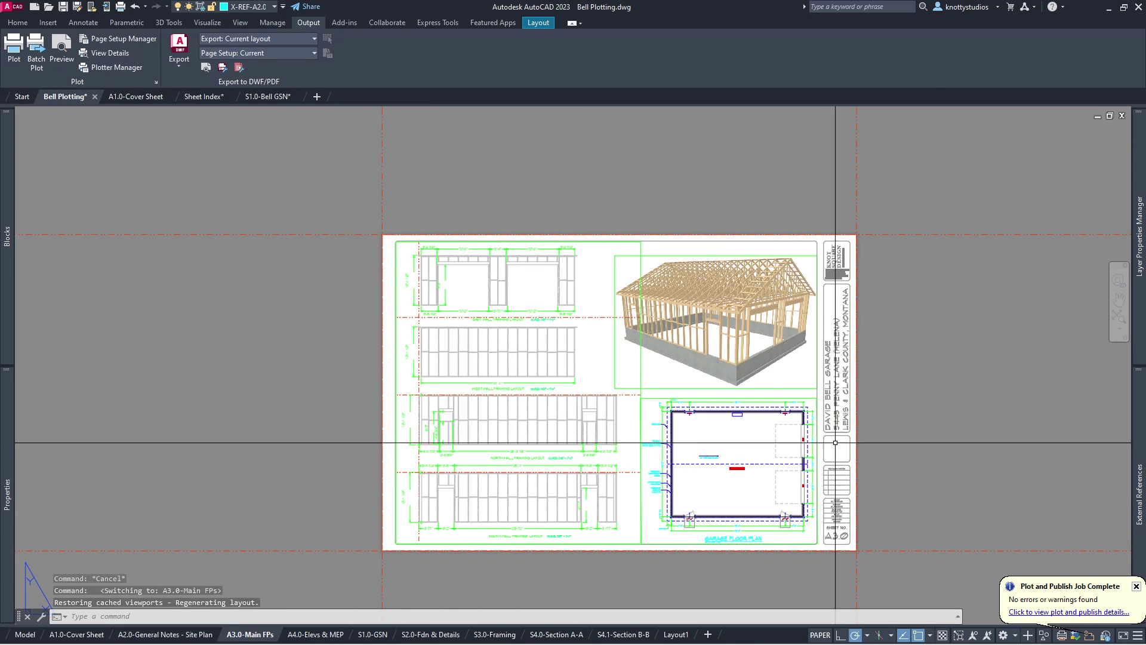
Step: On A3.0-Main FPs, start test lines at 0,0 to see where the origin falls, cancelling each
type("l")
key("Return")
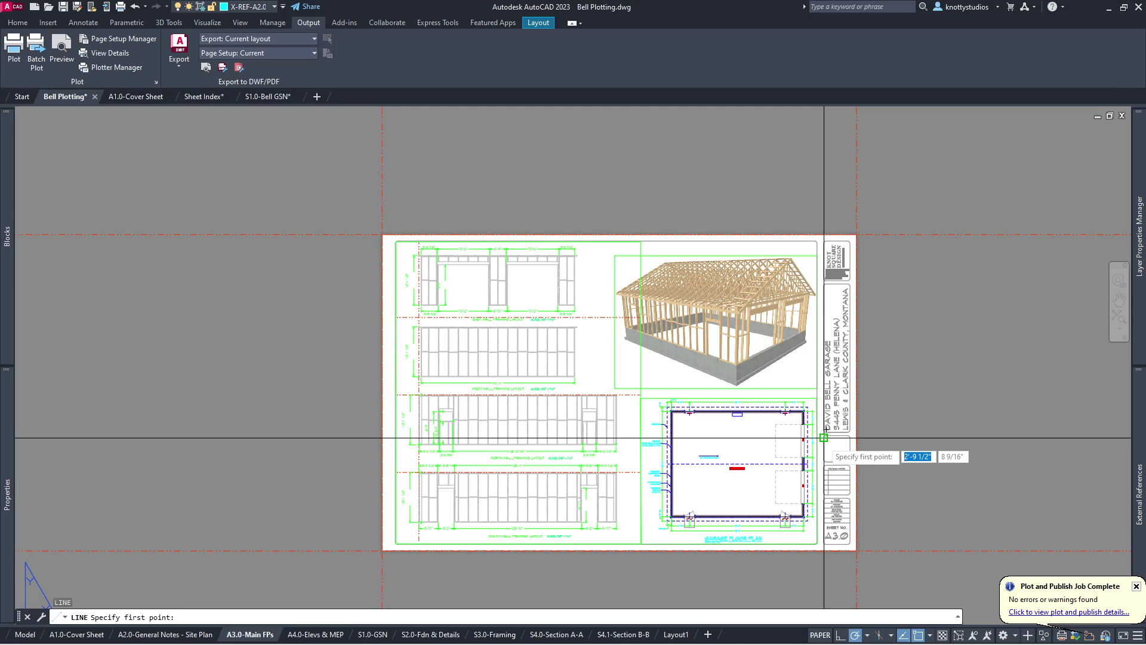
type("0m")
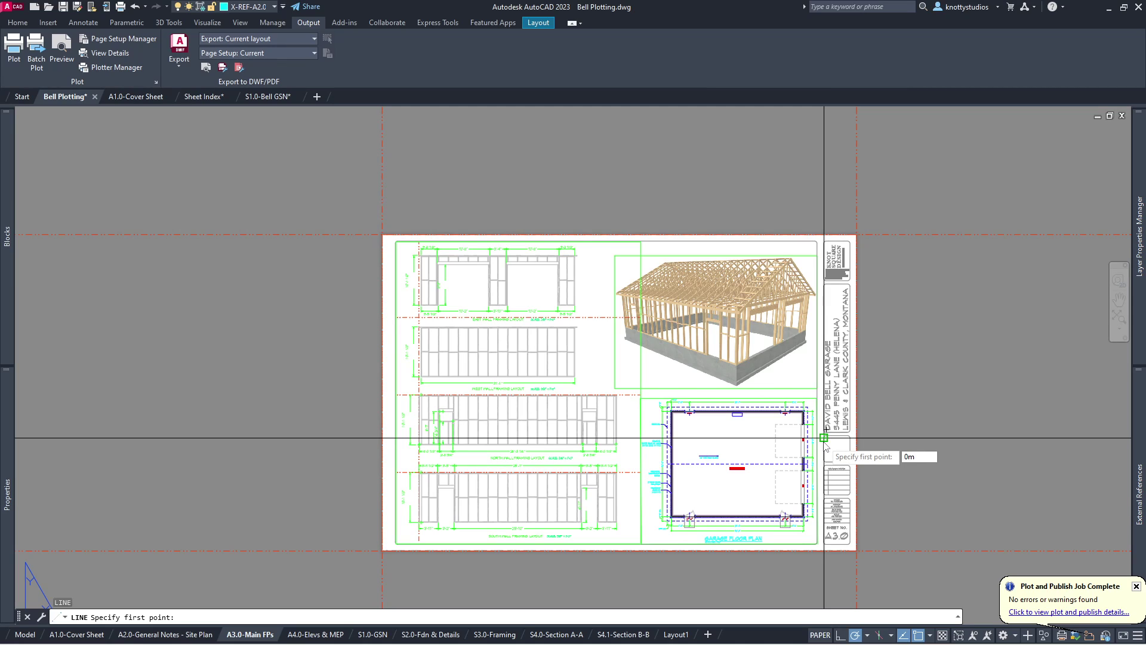
key("Tab")
key("Return")
key("Escape")
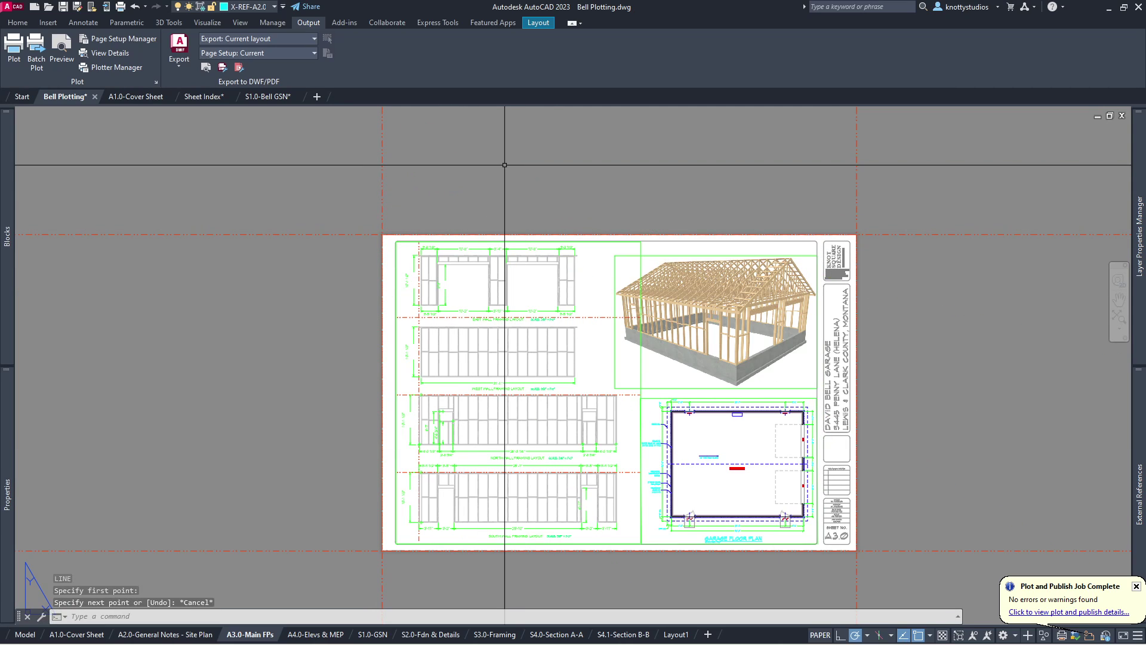
type("L")
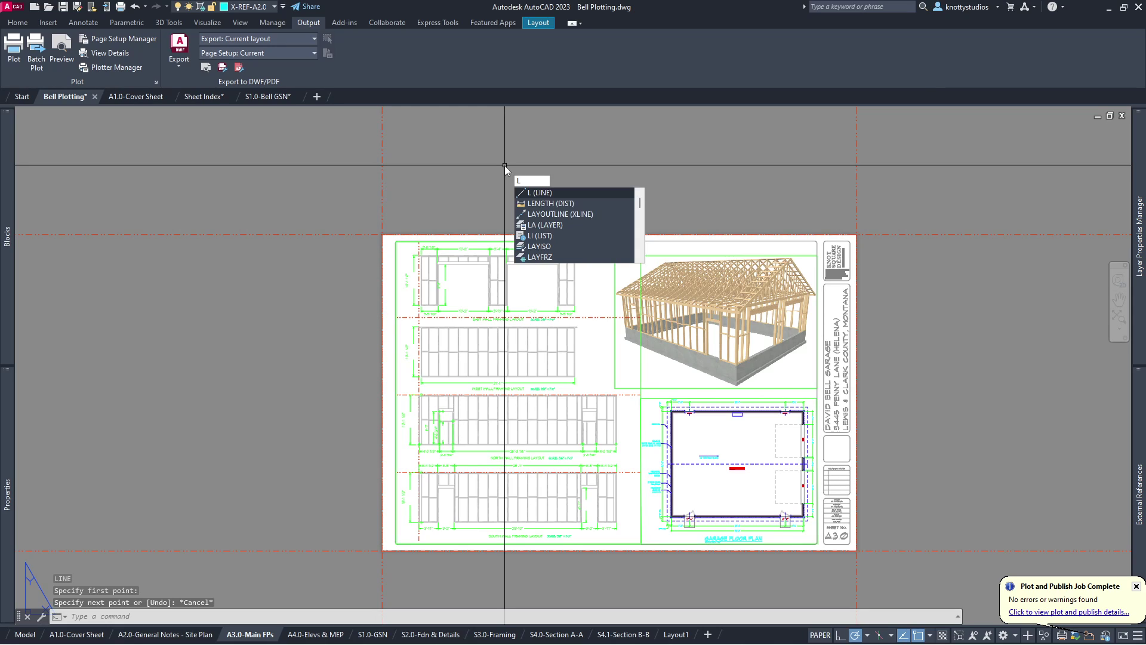
key("Return")
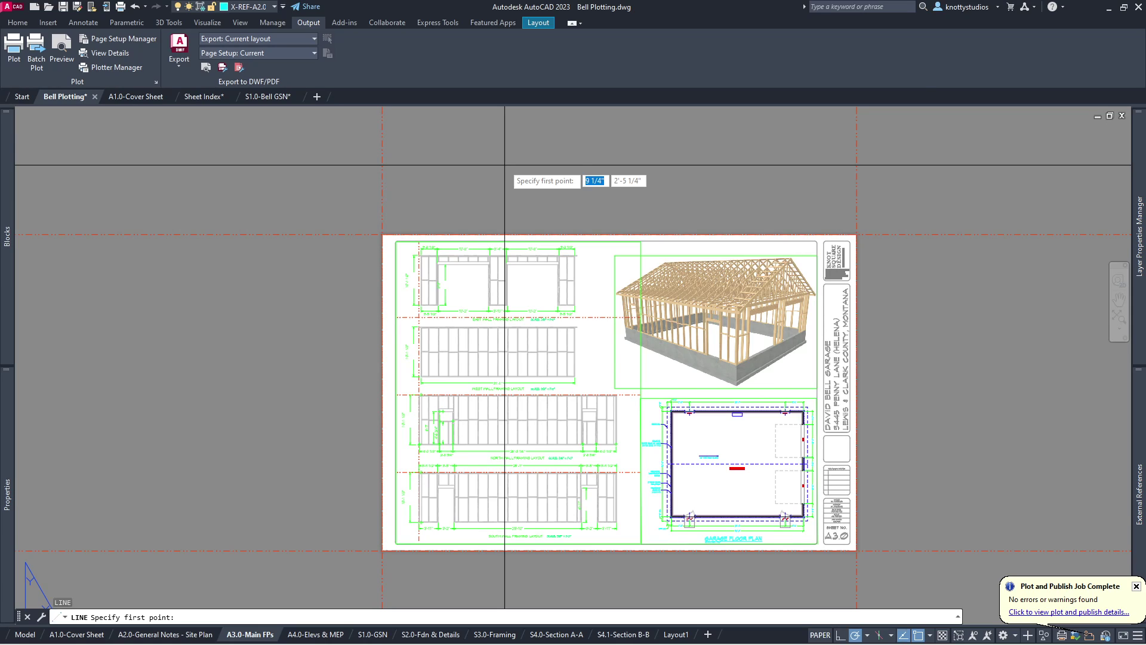
type("0")
key("Tab")
type("0")
key("Return")
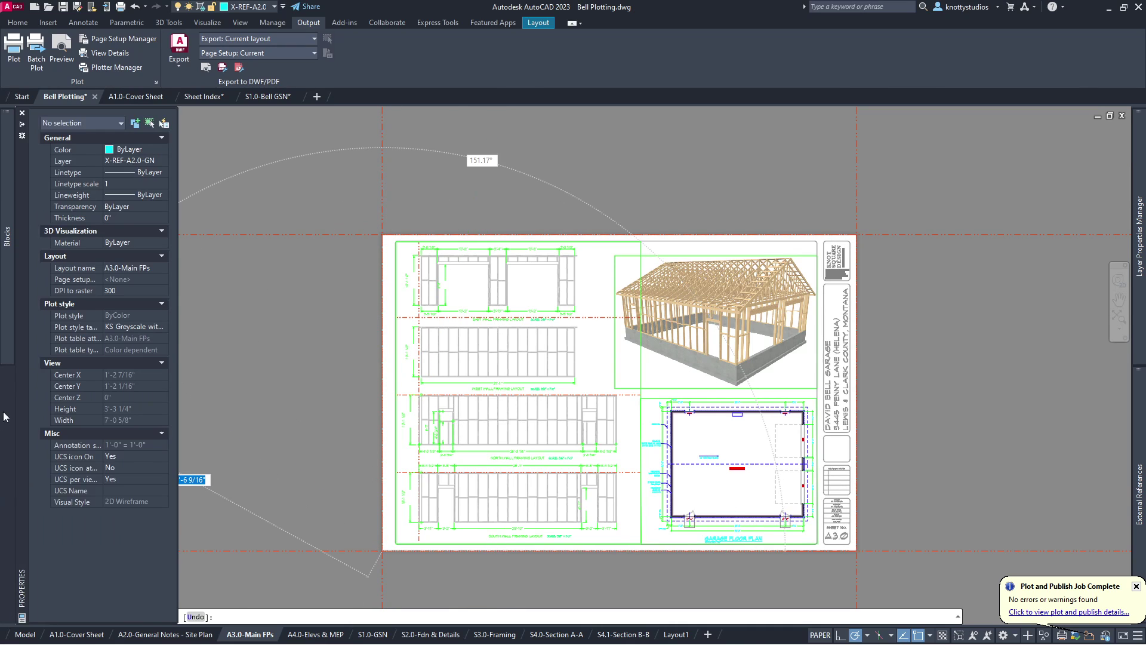
key("Escape")
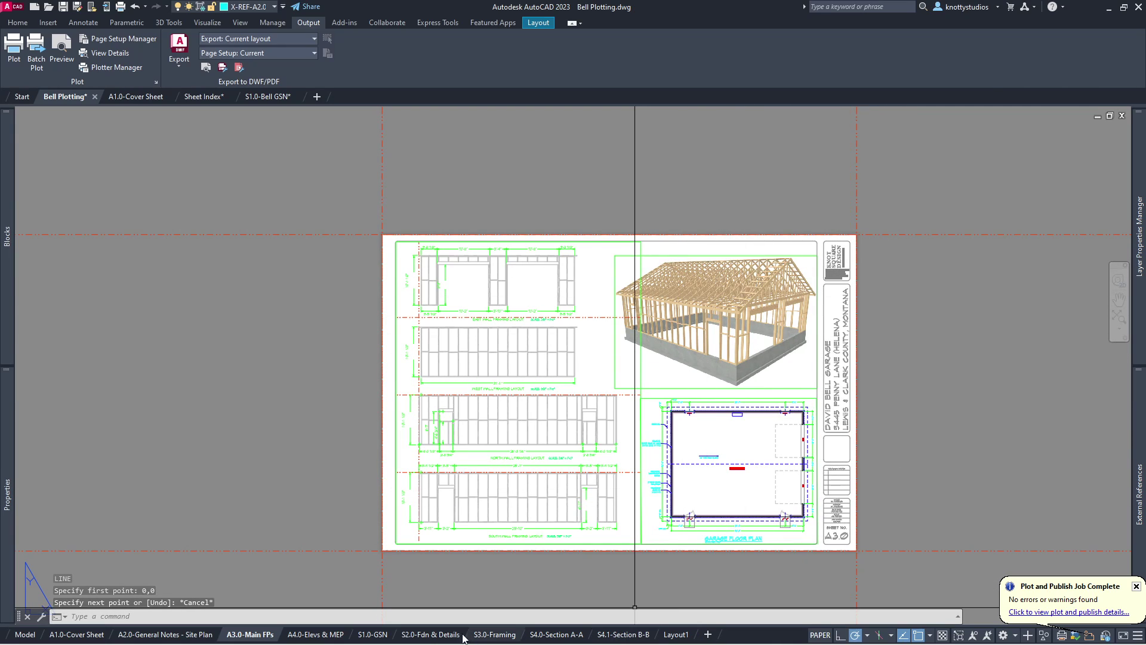
Step: Look over the A4.0-Elevs & MEP and A2.0-General Notes sheets, then return to S1.0-GSN
left_click(320, 639)
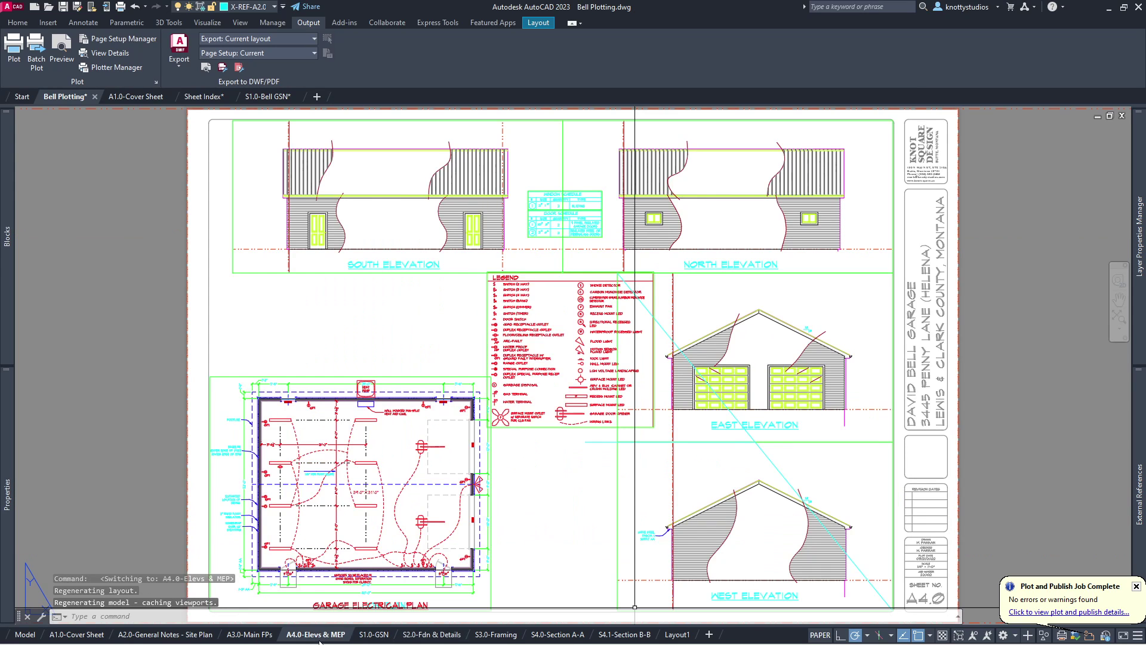
left_click(165, 635)
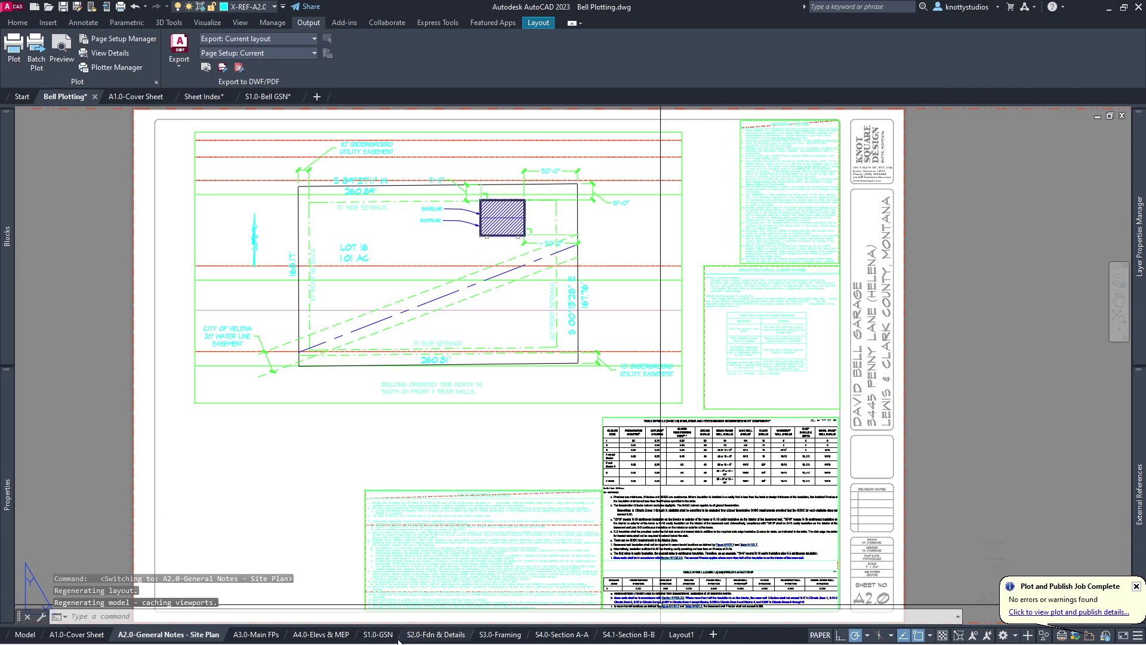
left_click(377, 635)
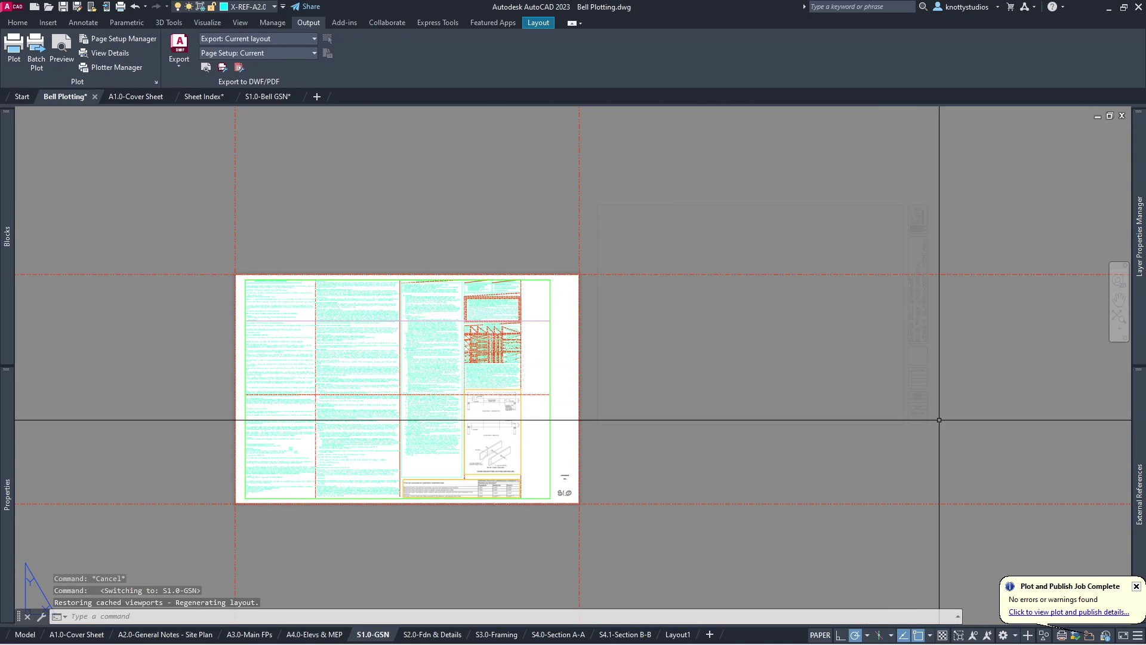
Step: Select the pasted title block xref, erase it, then undo the erase
left_click(939, 418)
left_click(897, 381)
key("Delete")
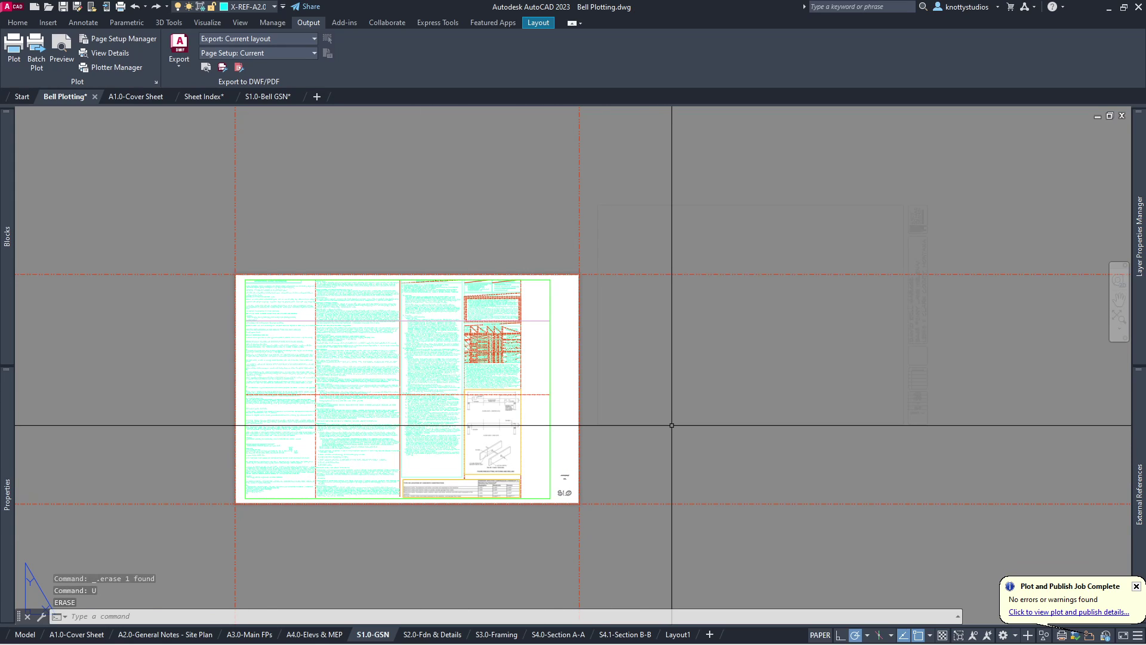
type("u")
key("Return")
Step: Grip-move the title block's corner onto the sheet corner and zoom to extents
left_click(588, 429)
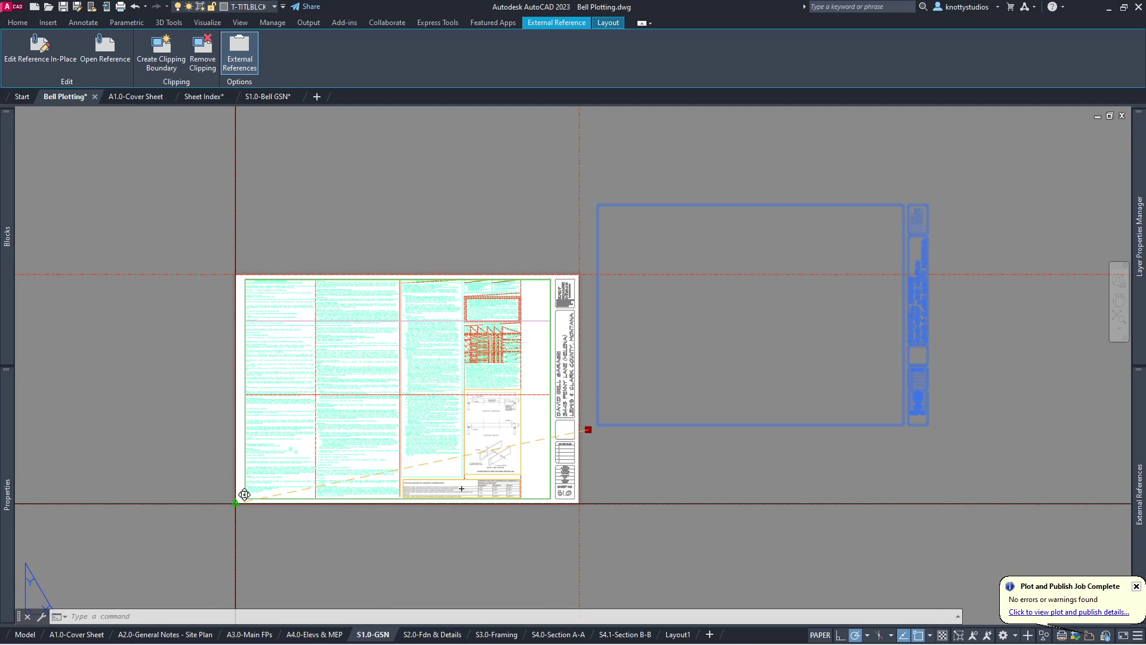
left_click(236, 504)
key("Escape")
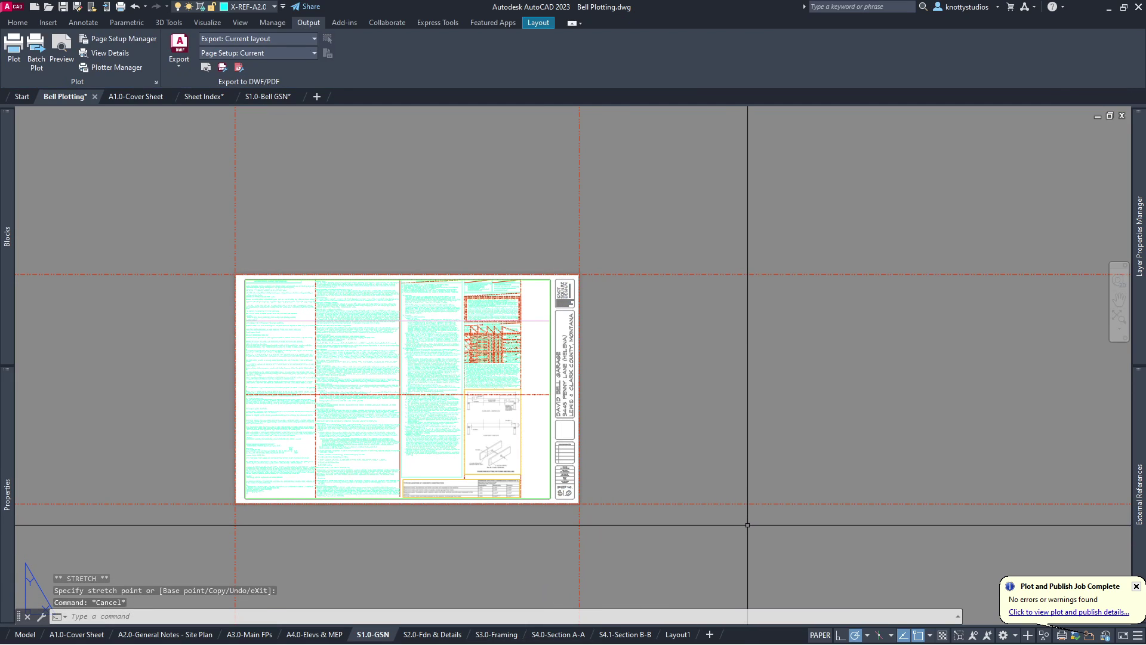
type("z")
key("Return")
type("e")
key("Return")
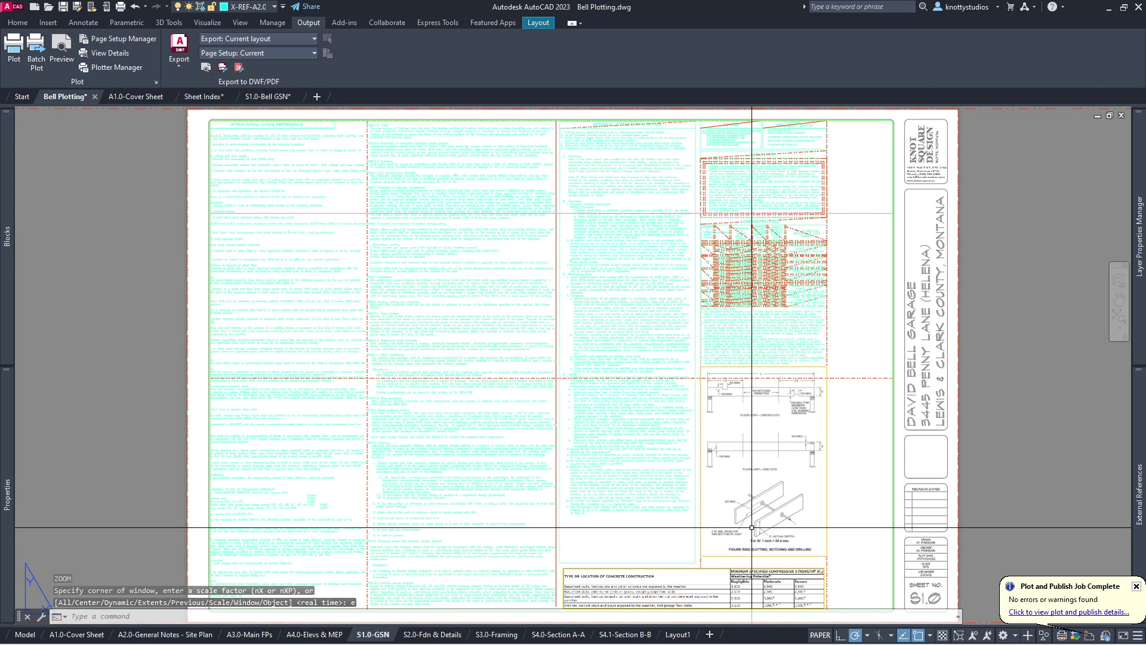